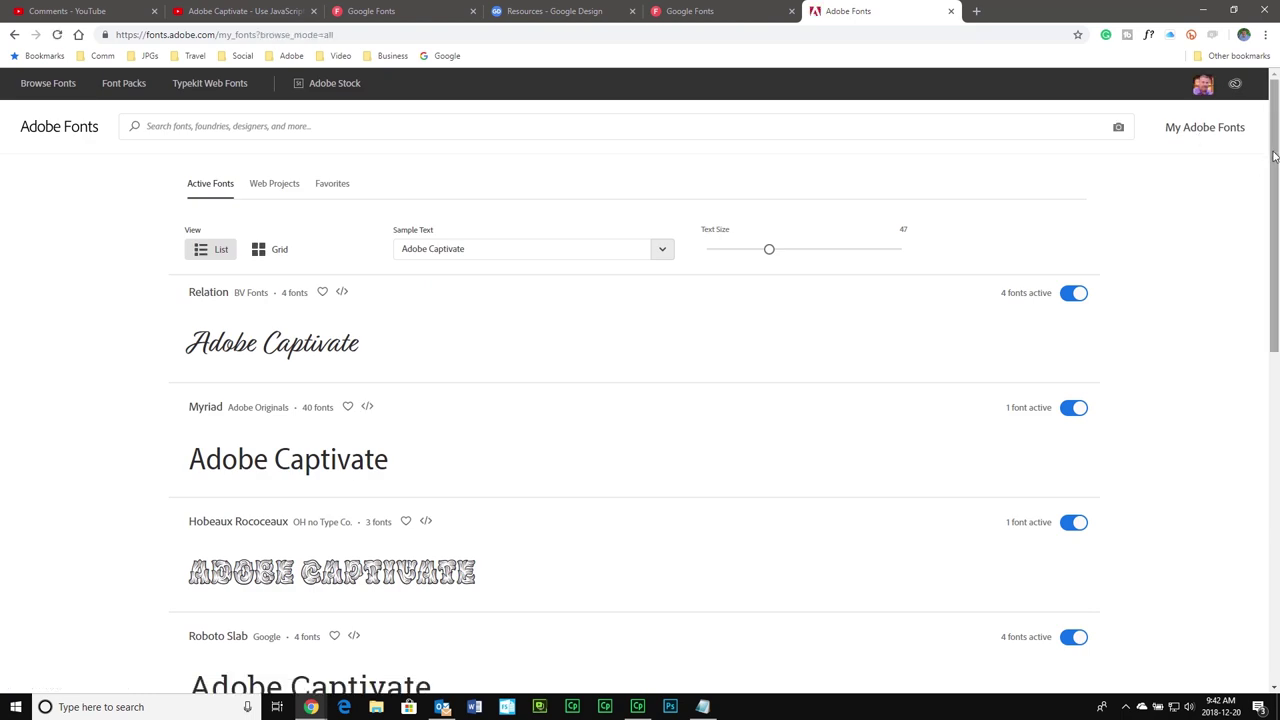
Deactivate the Hobeaux Rococeaux font in the active fonts list
{"action": "scroll", "coordinate": [1276, 230], "scroll_direction": "down", "scroll_amount": 2}
{"action": "left_click_drag", "start_coordinate": [1276, 230], "coordinate": [1274, 146]}
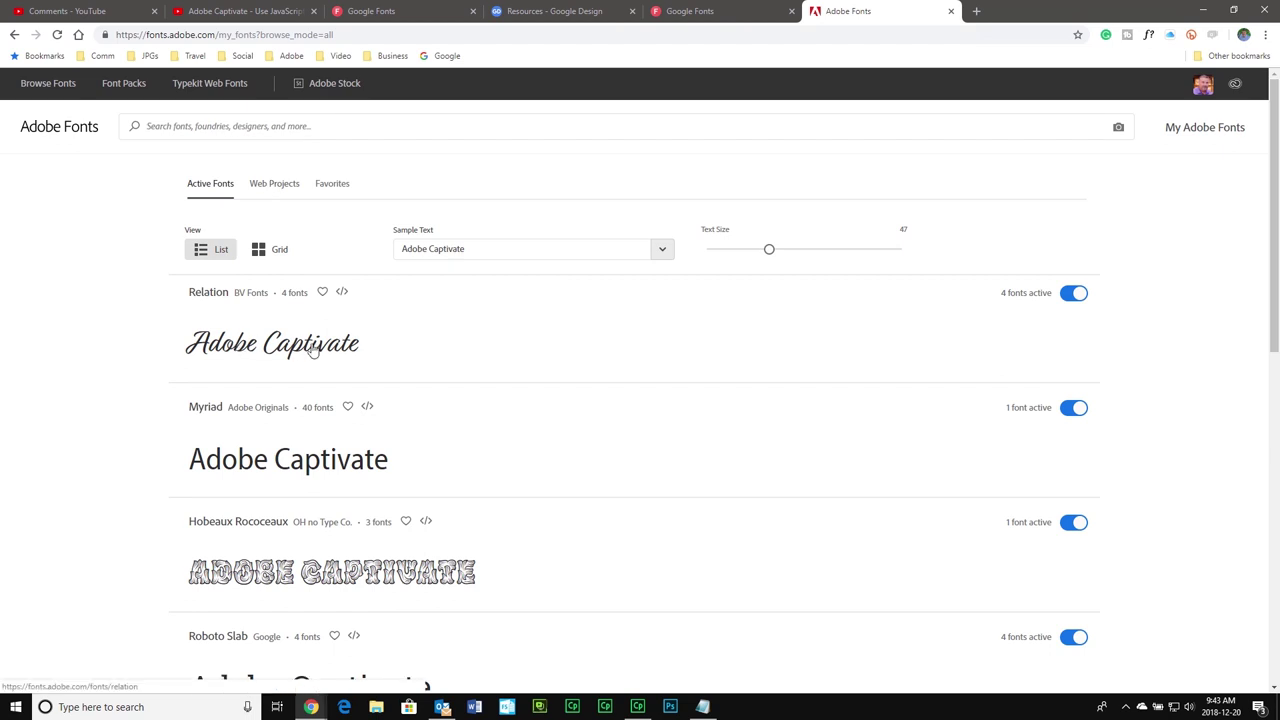
{"action": "scroll", "coordinate": [426, 349], "scroll_direction": "down", "scroll_amount": 1}
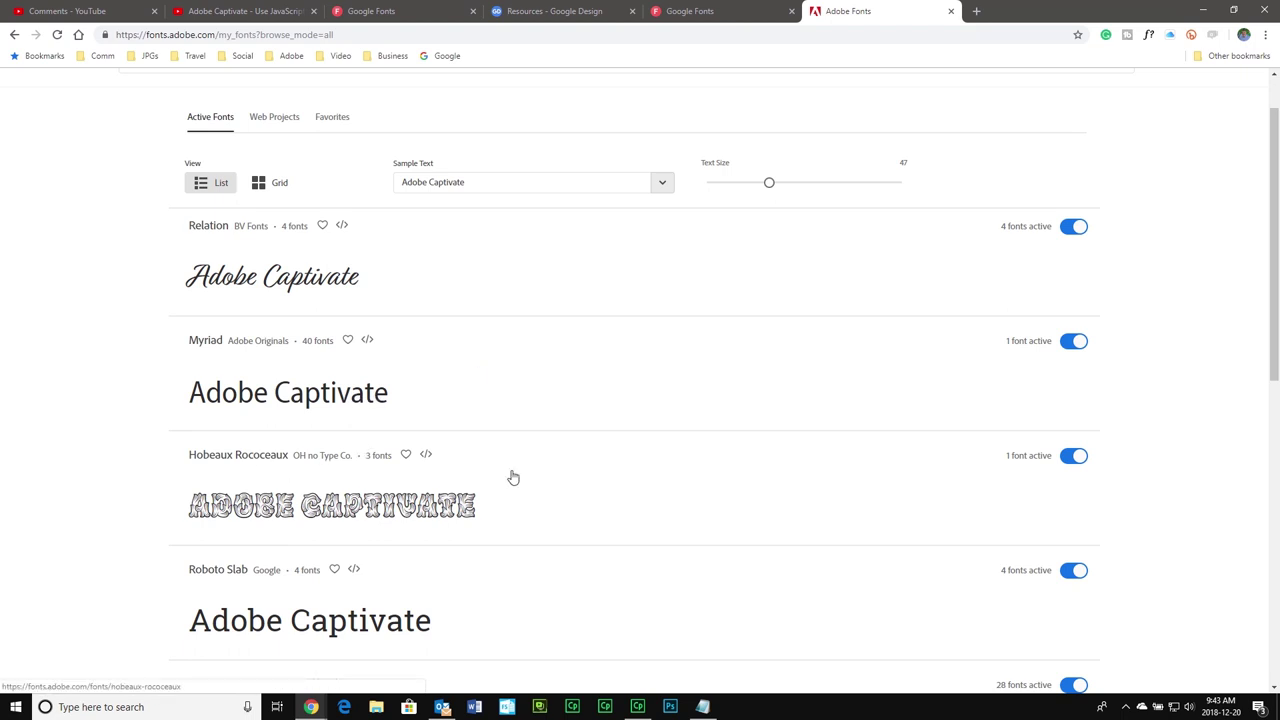
{"action": "left_click", "coordinate": [1074, 455]}
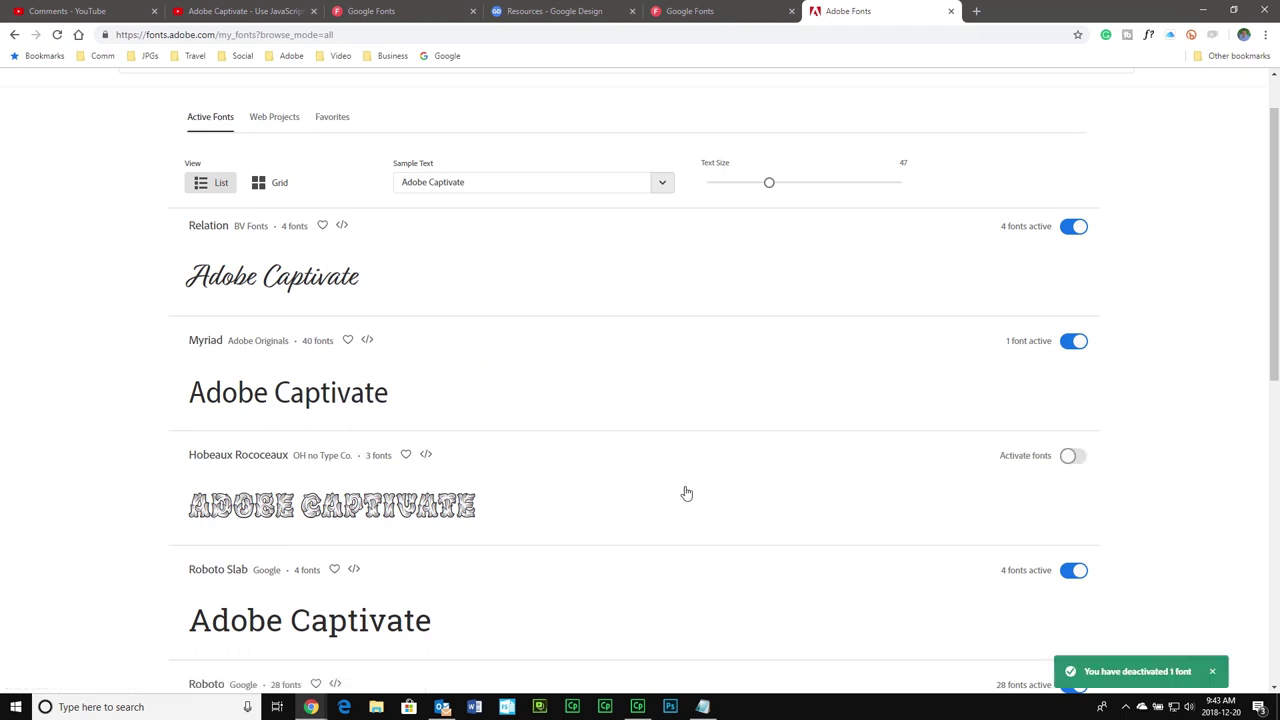
Deactivate the Open Sans font family in the active fonts list
{"action": "scroll", "coordinate": [652, 441], "scroll_direction": "down", "scroll_amount": 1}
{"action": "scroll", "coordinate": [652, 441], "scroll_direction": "down", "scroll_amount": 3}
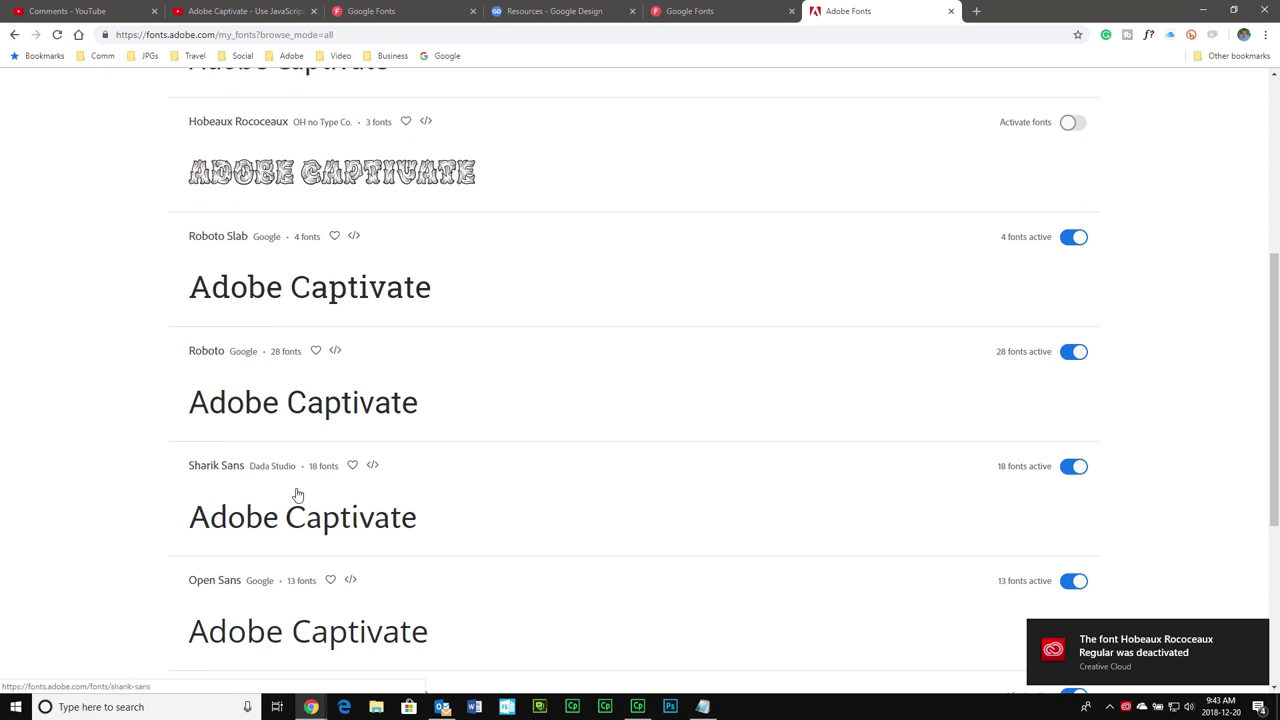
{"action": "scroll", "coordinate": [549, 507], "scroll_direction": "down", "scroll_amount": 3}
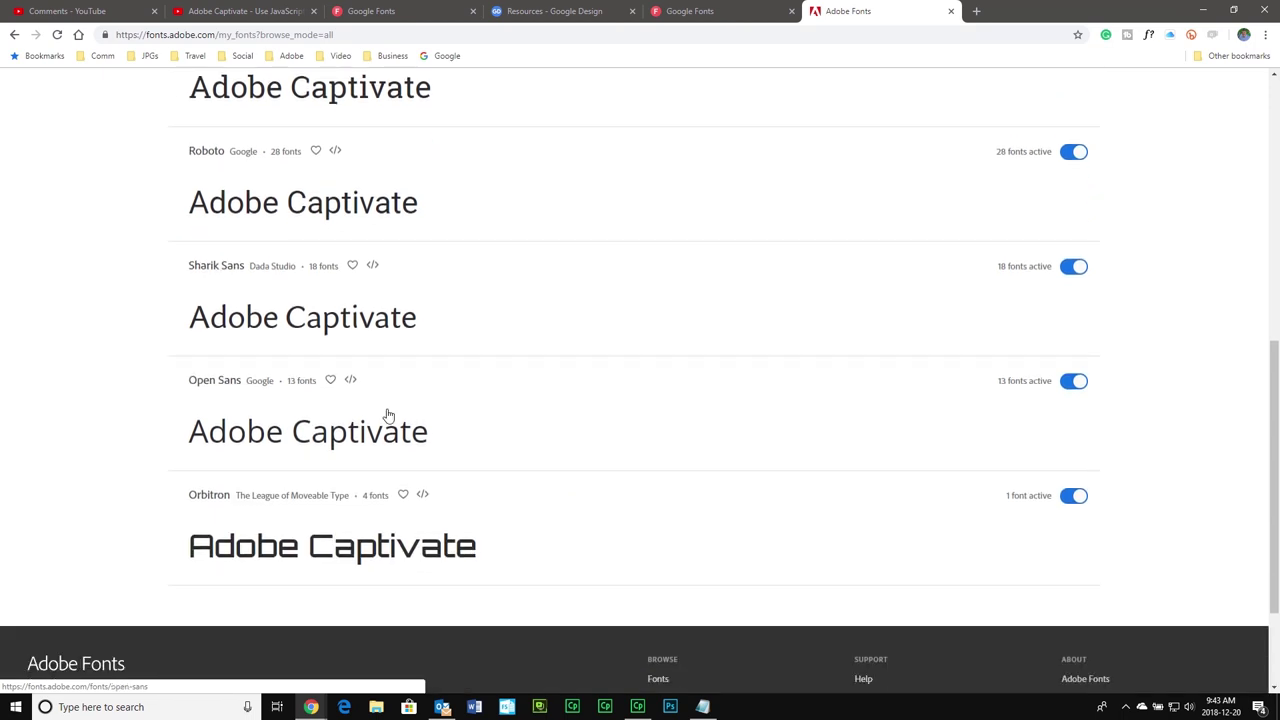
{"action": "left_click", "coordinate": [1074, 381]}
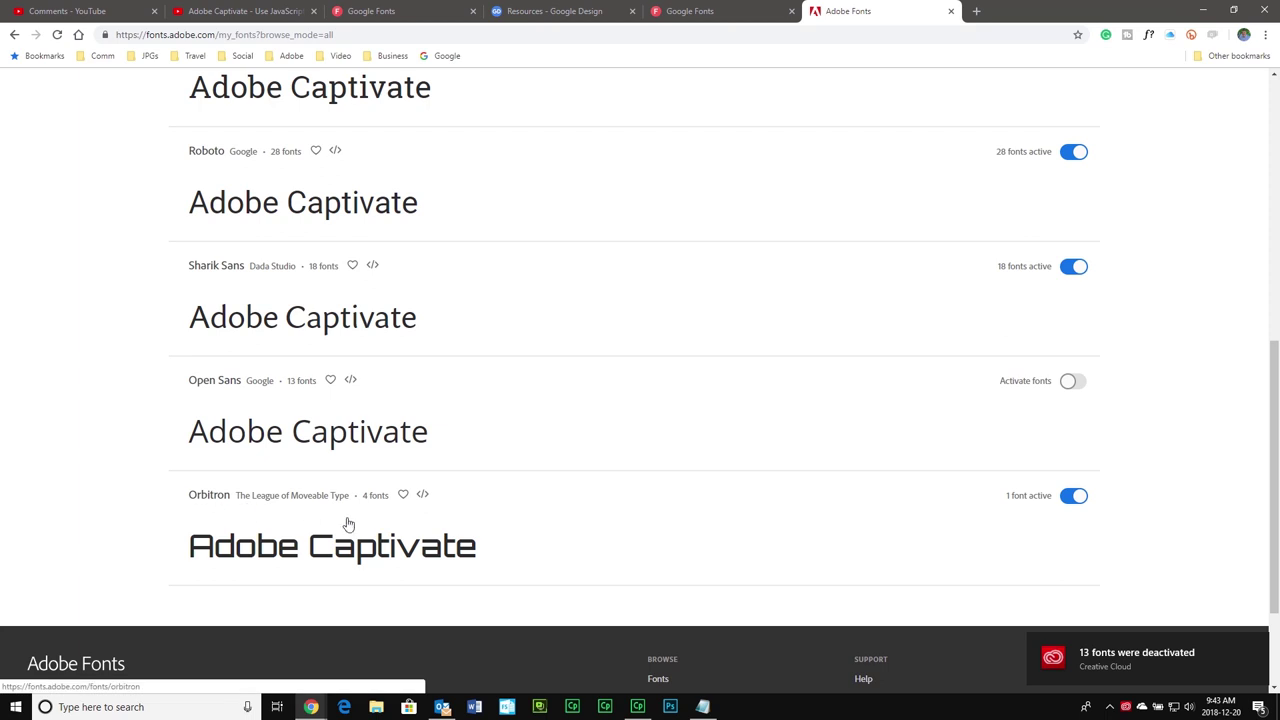
{"action": "scroll", "coordinate": [1154, 457], "scroll_direction": "down", "scroll_amount": 2}
{"action": "scroll", "coordinate": [1154, 458], "scroll_direction": "up", "scroll_amount": 6}
{"action": "scroll", "coordinate": [1154, 458], "scroll_direction": "up", "scroll_amount": 2}
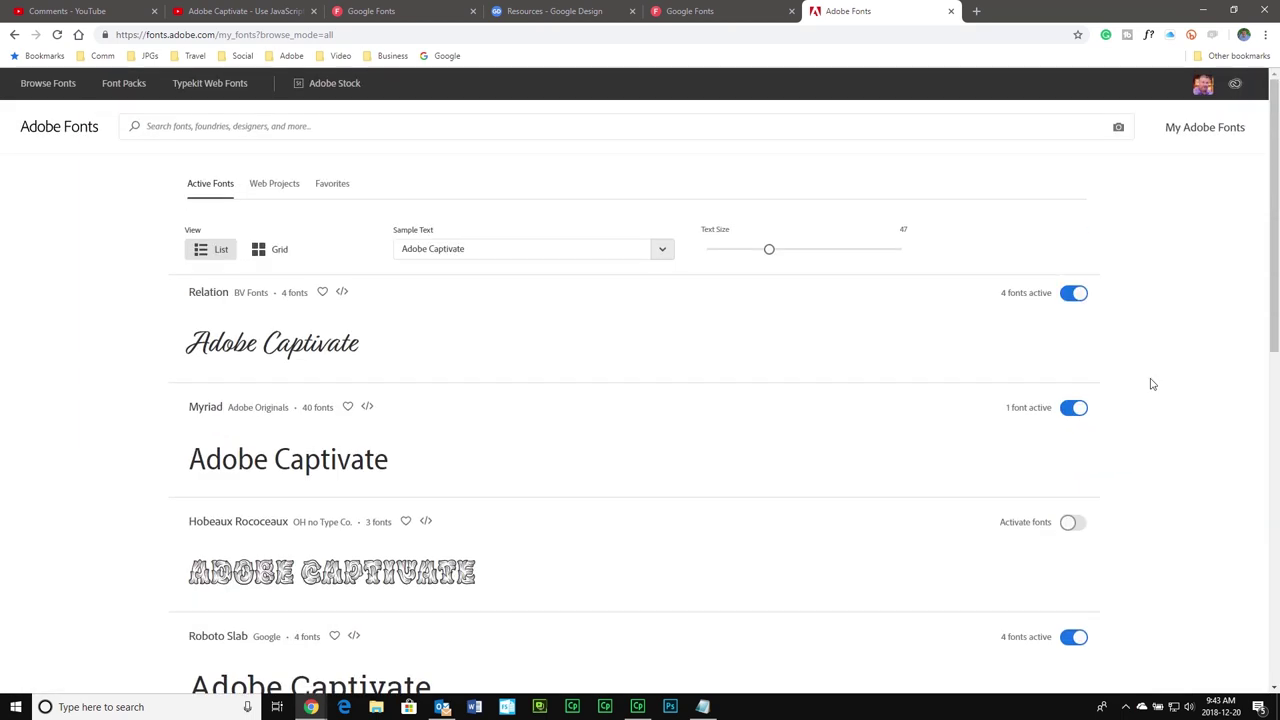
Switch to Adobe Captivate and save the project to the Desktop as Google Fonts
{"action": "left_click", "coordinate": [639, 707]}
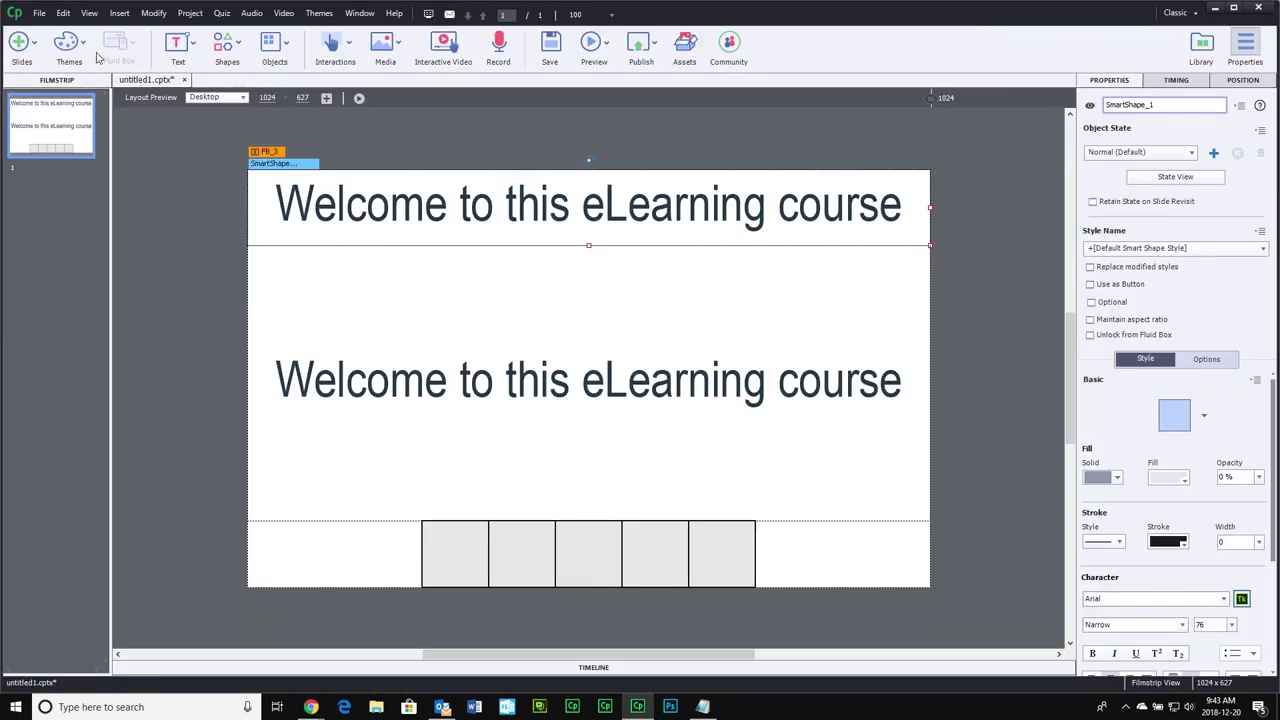
{"action": "left_click", "coordinate": [37, 15]}
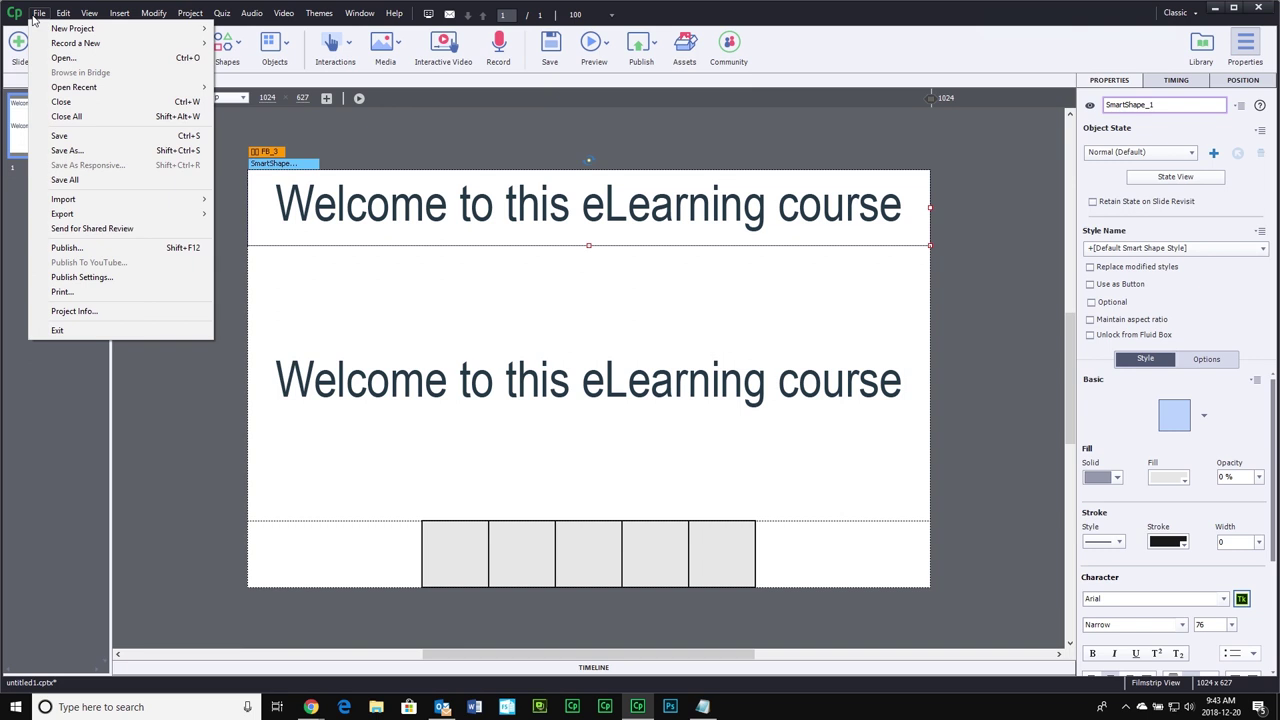
{"action": "left_click", "coordinate": [92, 152]}
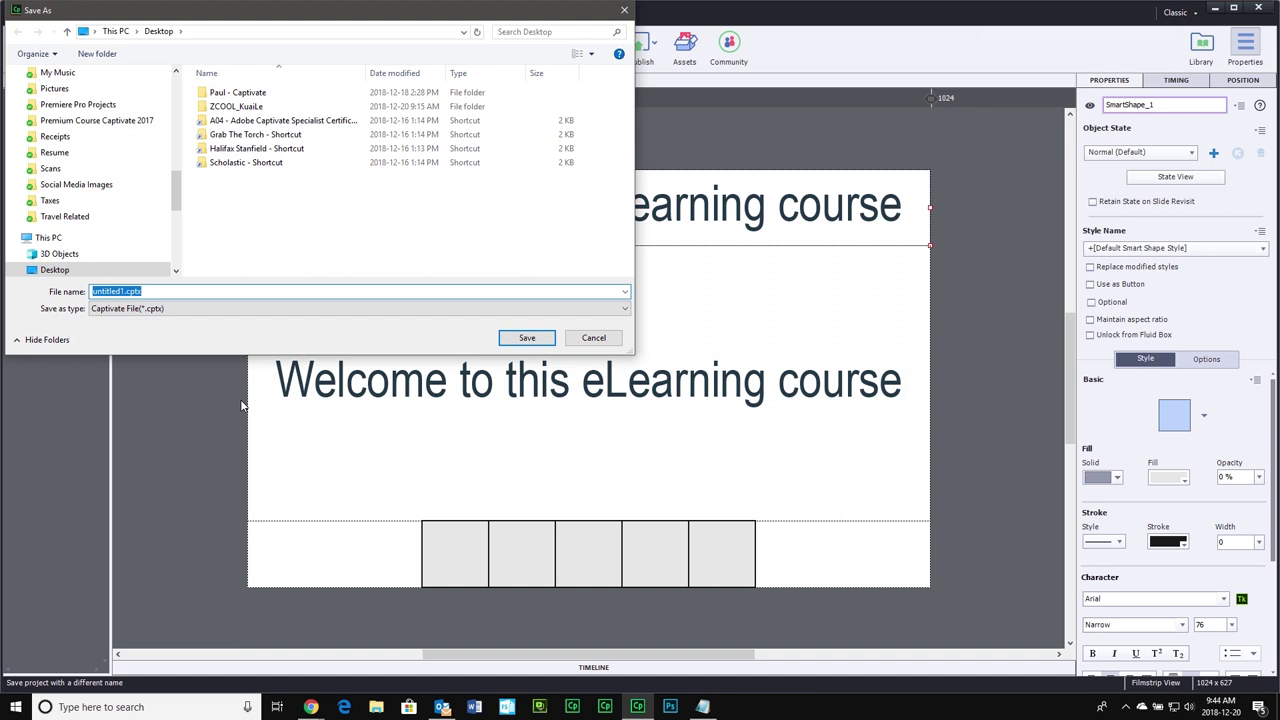
{"action": "type", "text": "Google Fonts"}
{"action": "left_click", "coordinate": [525, 338]}
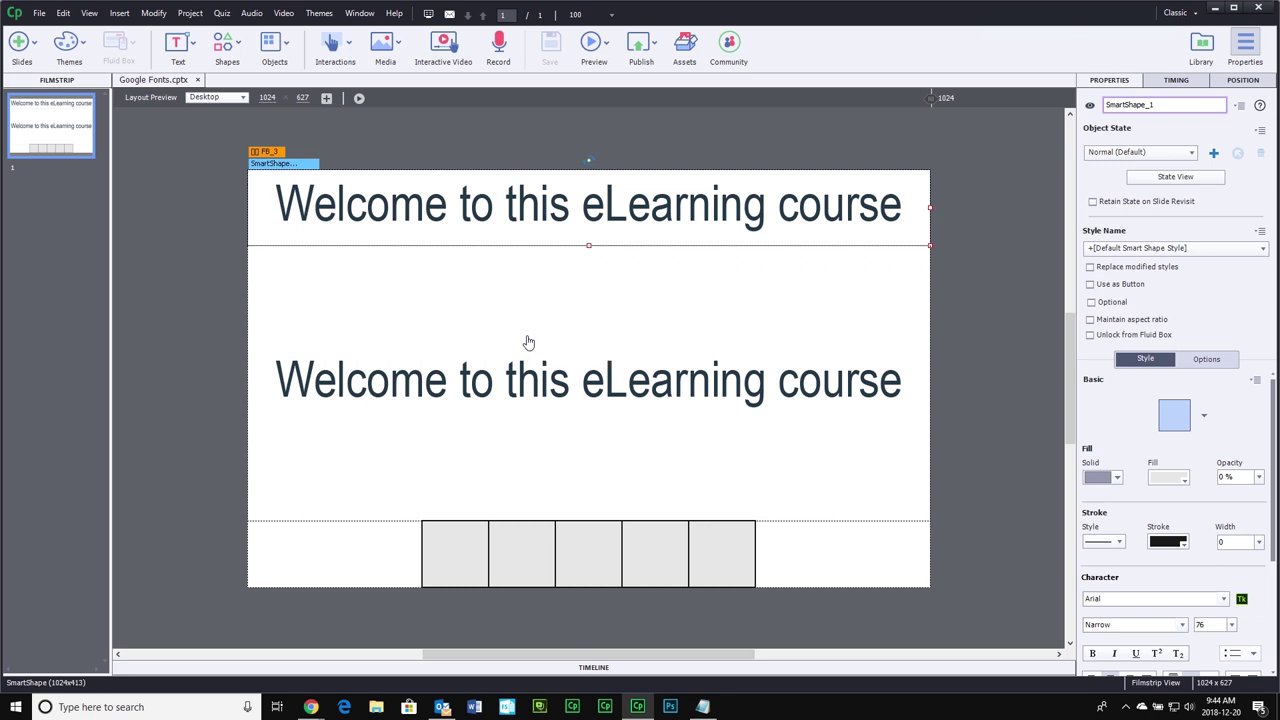
Switch to the untitled Notepad note, shrink its window over the project, and highlight Material+Icons in the Google Fonts link
{"action": "left_click", "coordinate": [705, 707]}
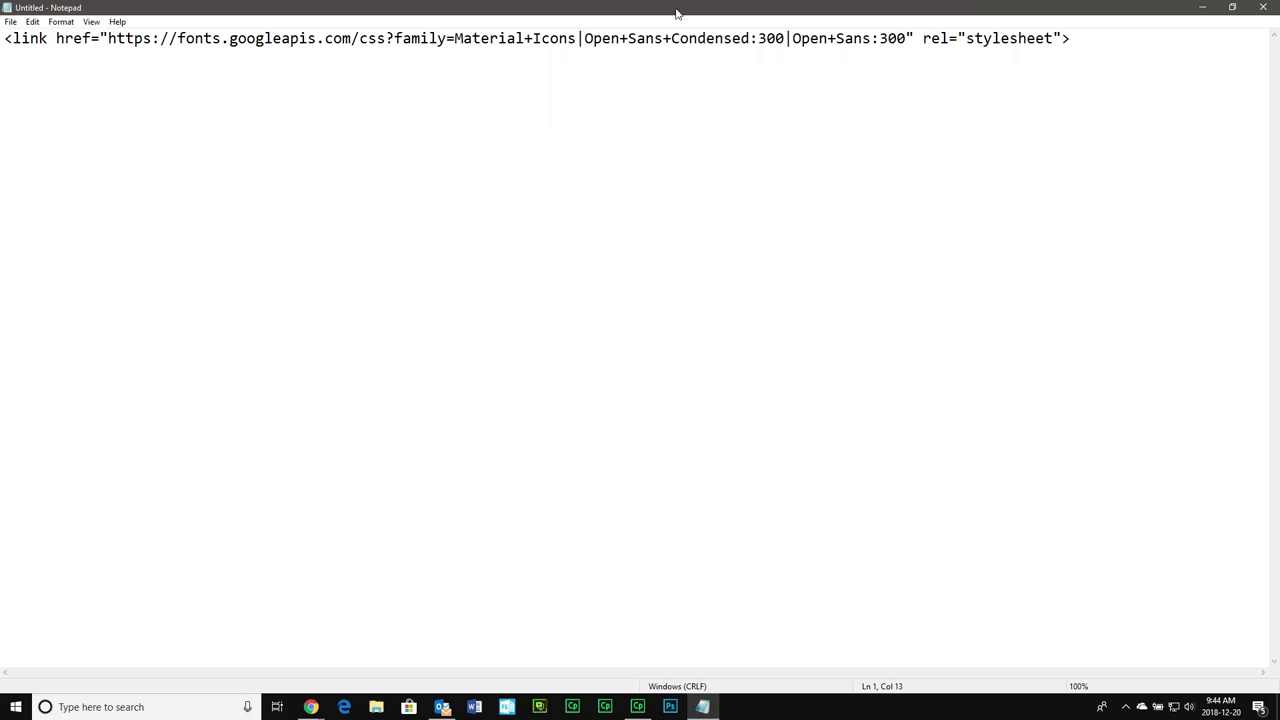
{"action": "left_click_drag", "start_coordinate": [678, 12], "coordinate": [678, 72]}
{"action": "left_click", "coordinate": [263, 83]}
{"action": "left_click", "coordinate": [283, 98]}
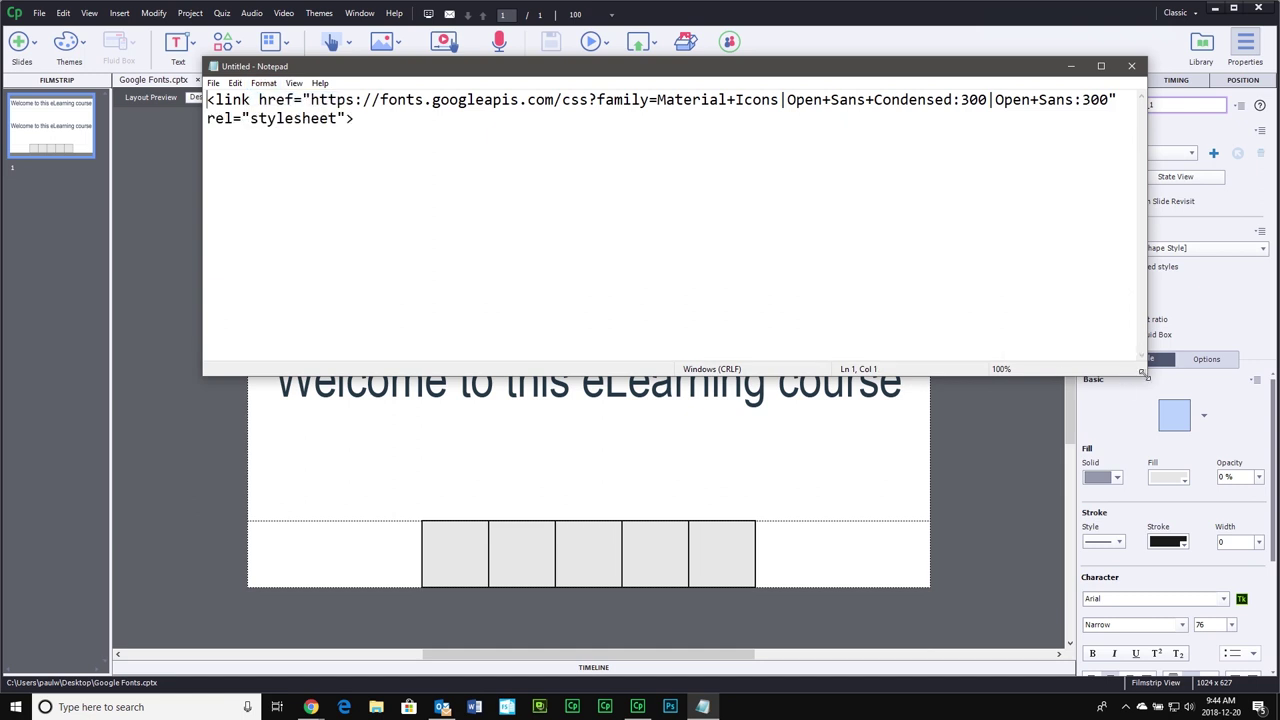
{"action": "left_click_drag", "start_coordinate": [1145, 374], "coordinate": [849, 423]}
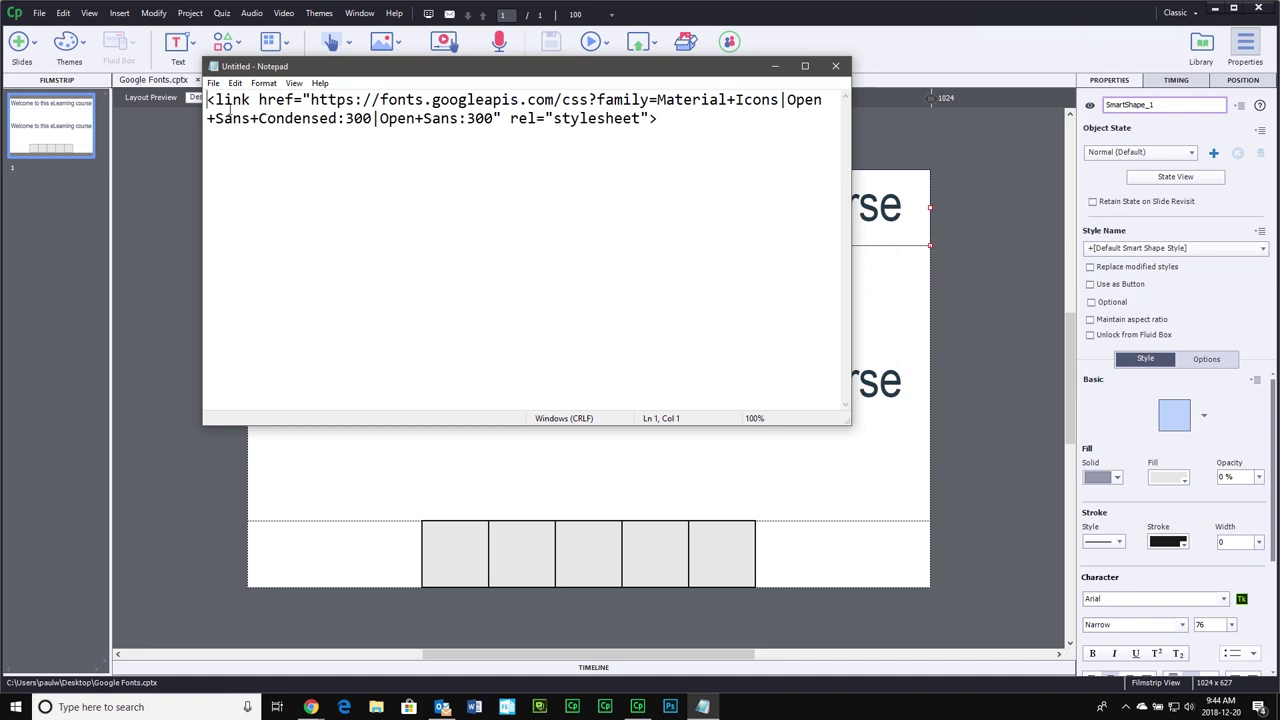
{"action": "left_click_drag", "start_coordinate": [657, 100], "coordinate": [779, 101]}
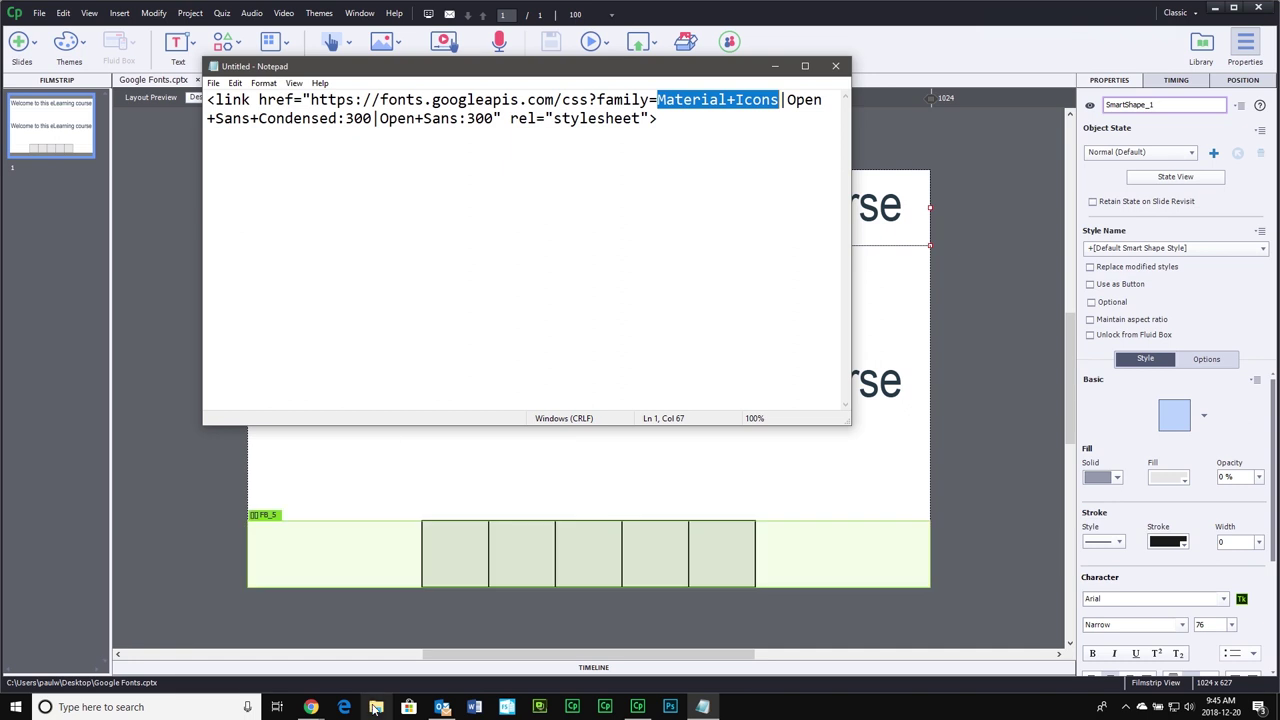
Open File Explorer and go to C:\Program Files\Adobe\Adobe Captivate 2019 x64\HTML
{"action": "left_click", "coordinate": [492, 645]}
{"action": "key", "text": "super+e"}
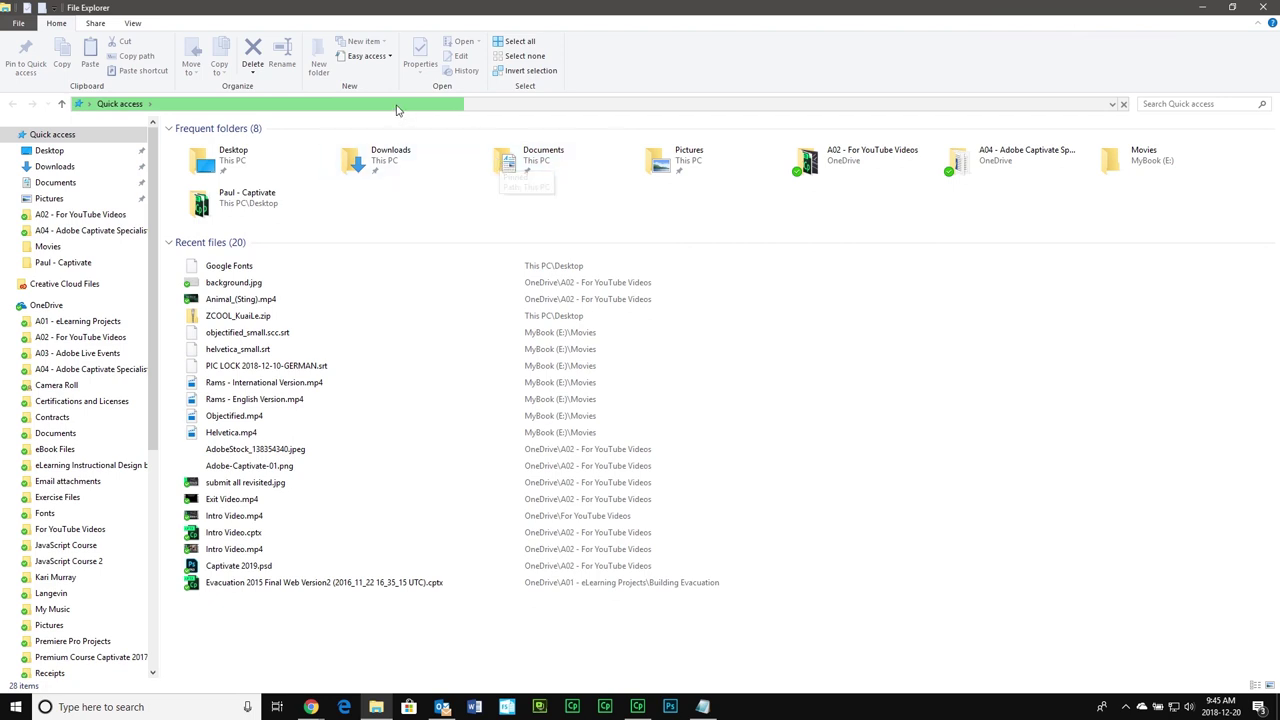
{"action": "left_click", "coordinate": [325, 106]}
{"action": "type", "text": "c:"}
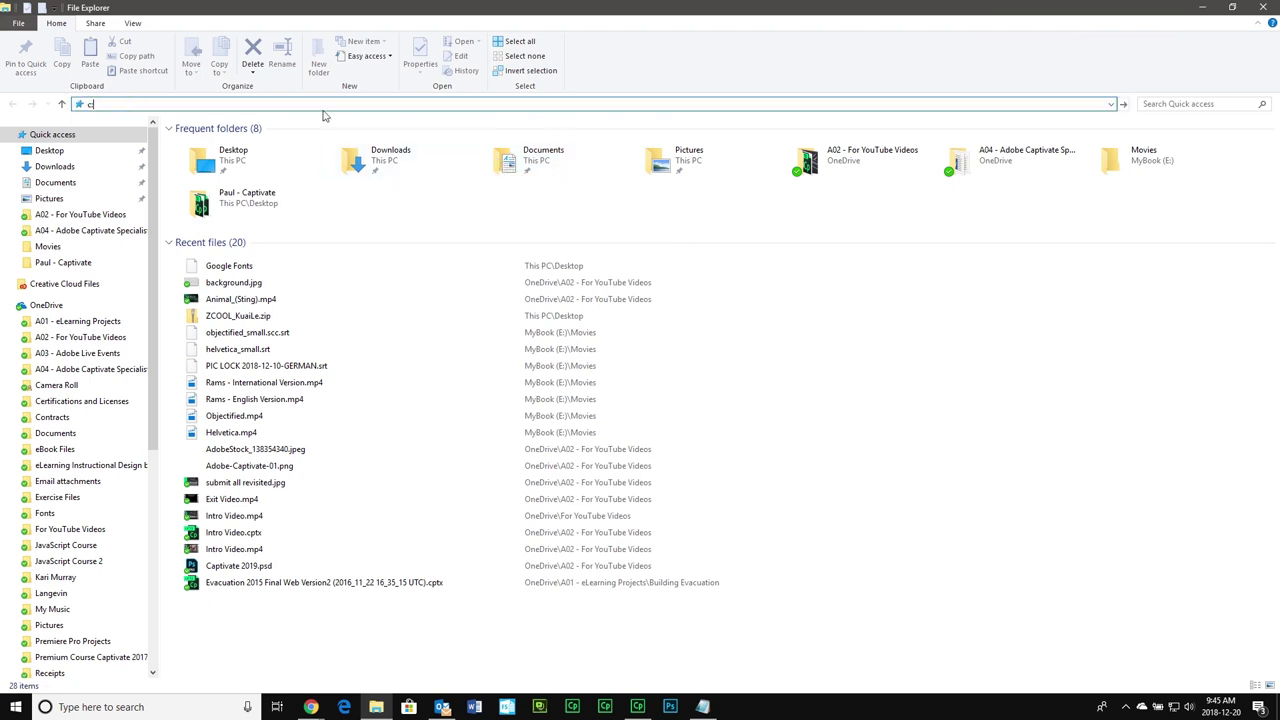
{"action": "key", "text": "Return"}
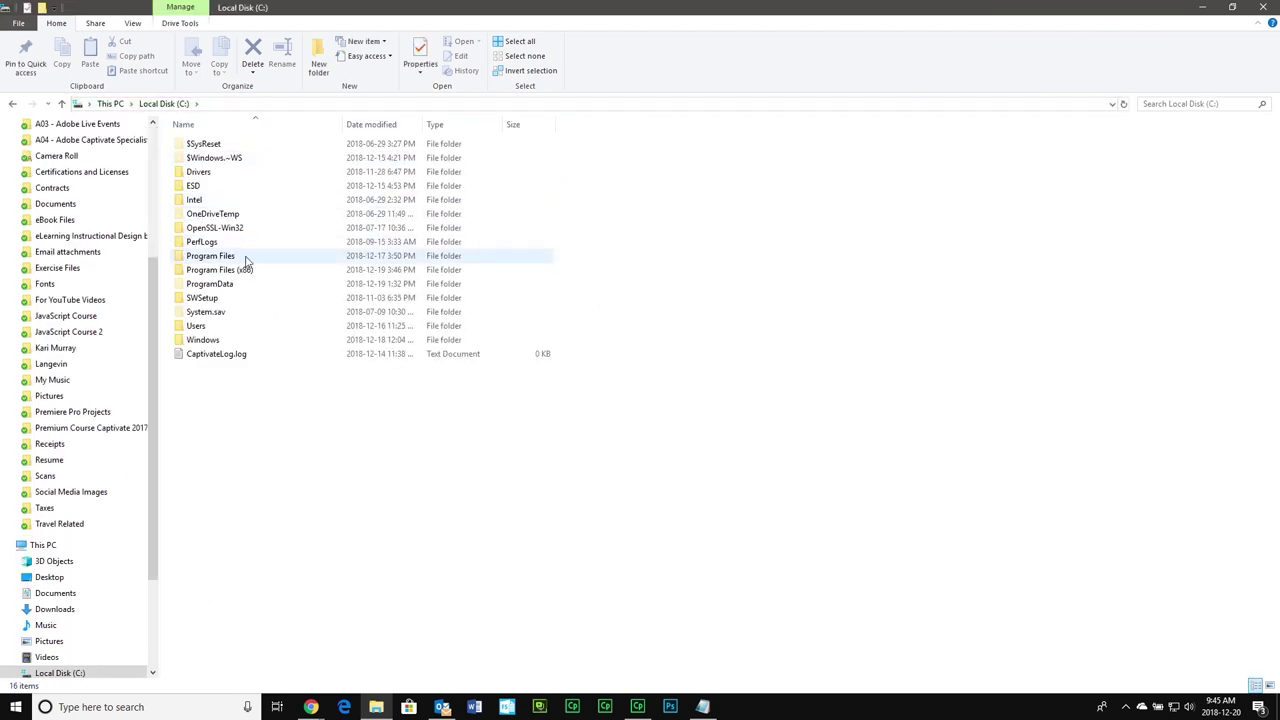
{"action": "double_click", "coordinate": [245, 257]}
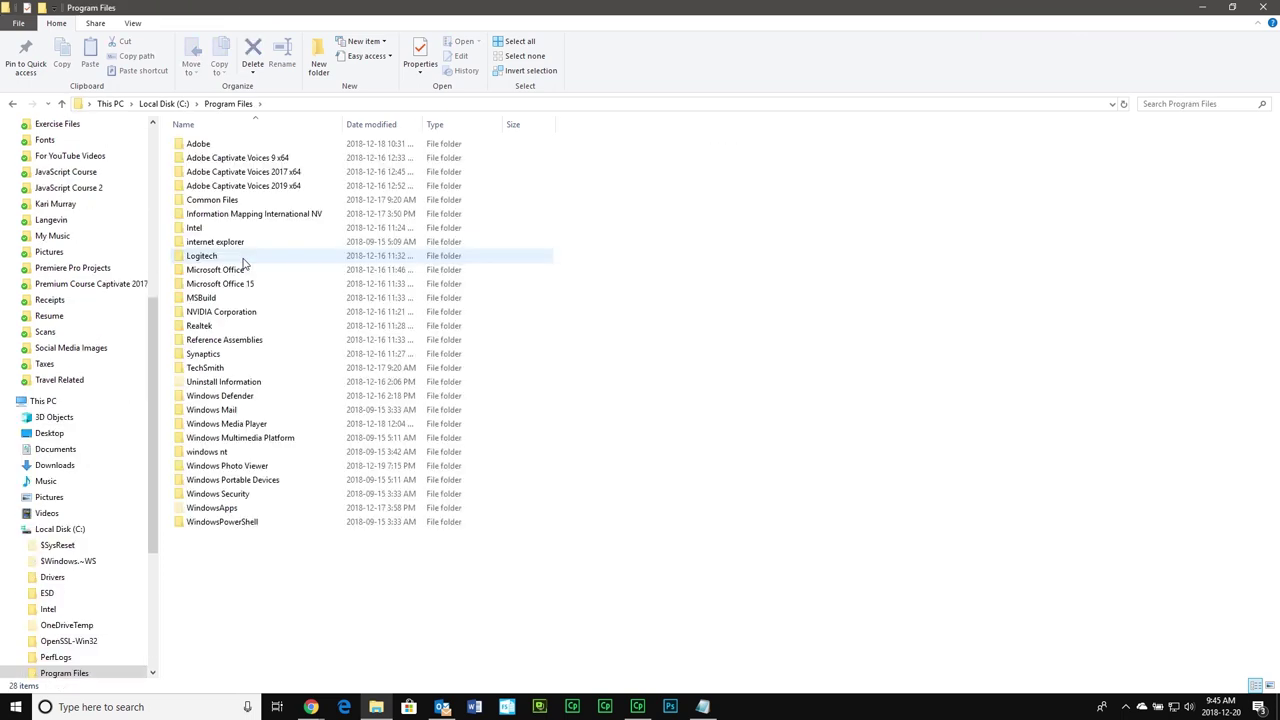
{"action": "left_click", "coordinate": [296, 146]}
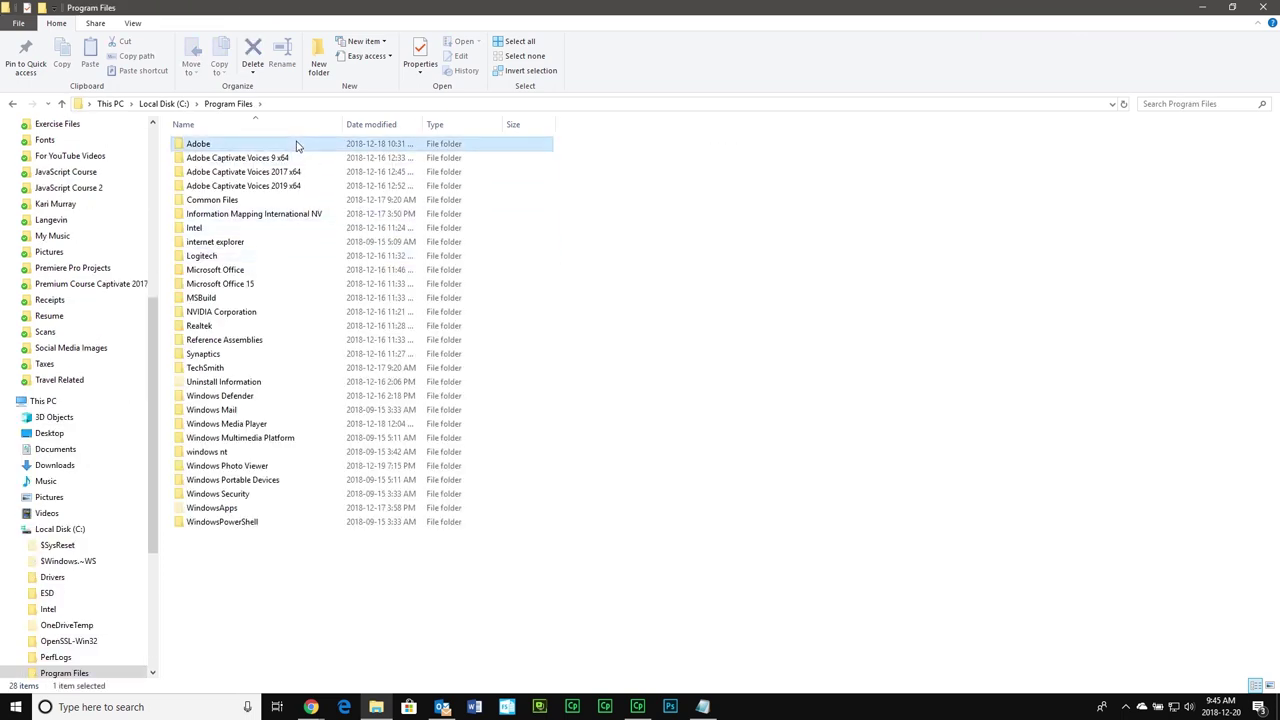
{"action": "double_click", "coordinate": [296, 146]}
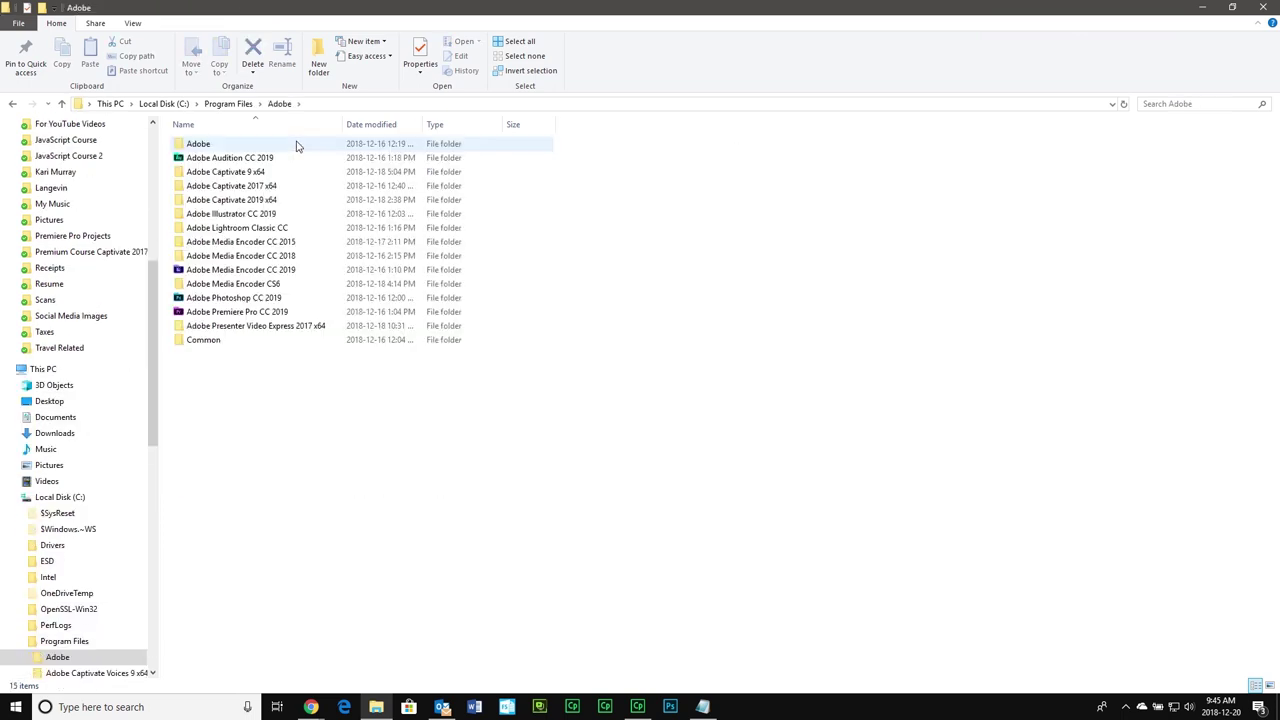
{"action": "double_click", "coordinate": [289, 203]}
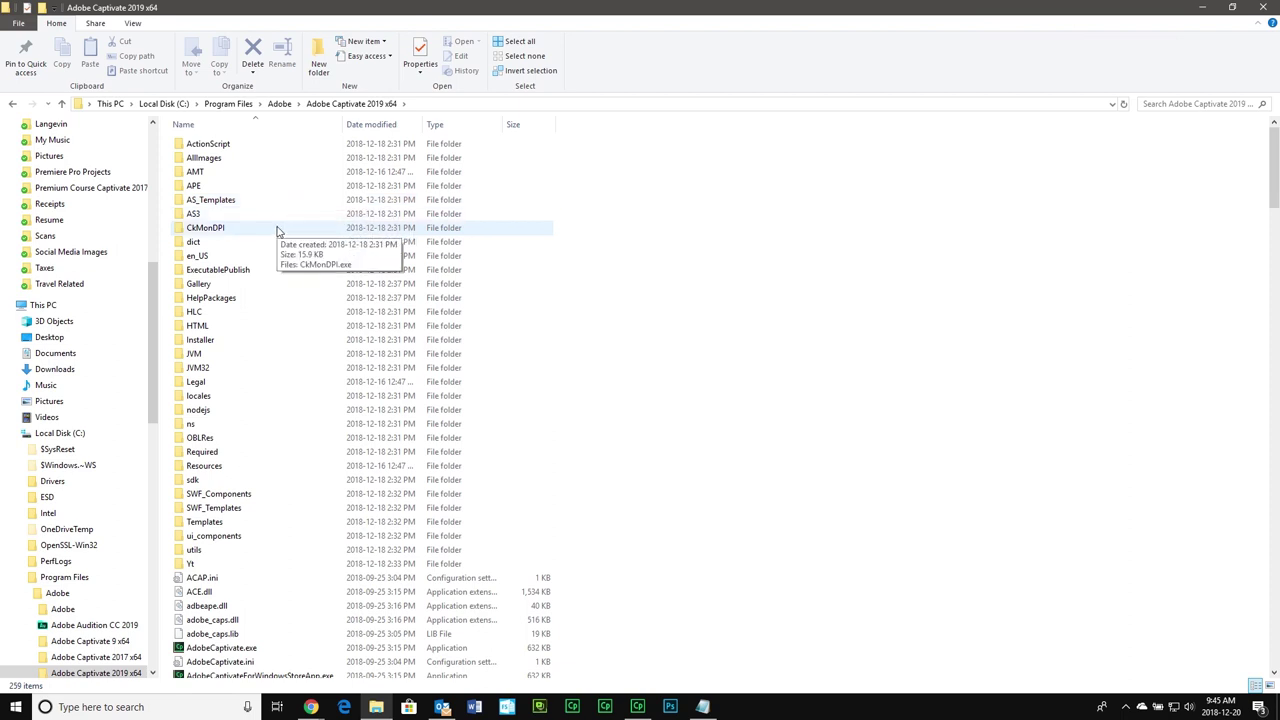
{"action": "double_click", "coordinate": [198, 326]}
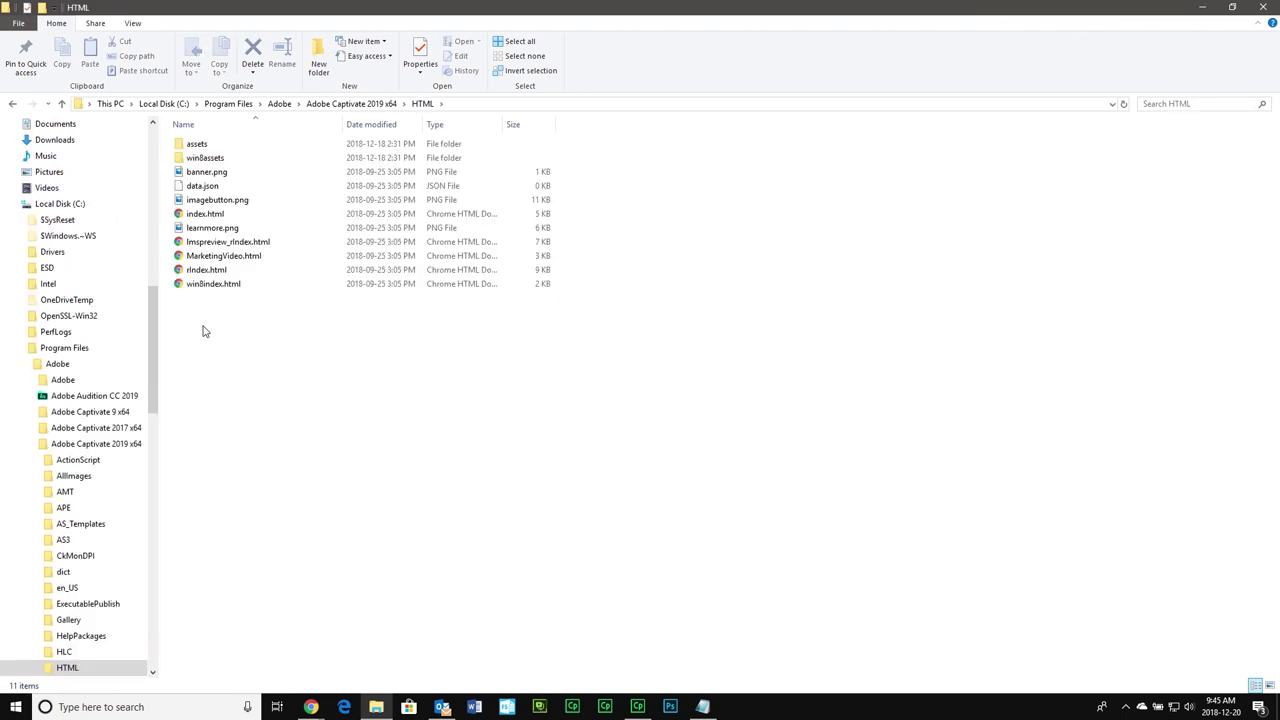
Open index.html from the HTML folder in Notepad
{"action": "left_click", "coordinate": [213, 218]}
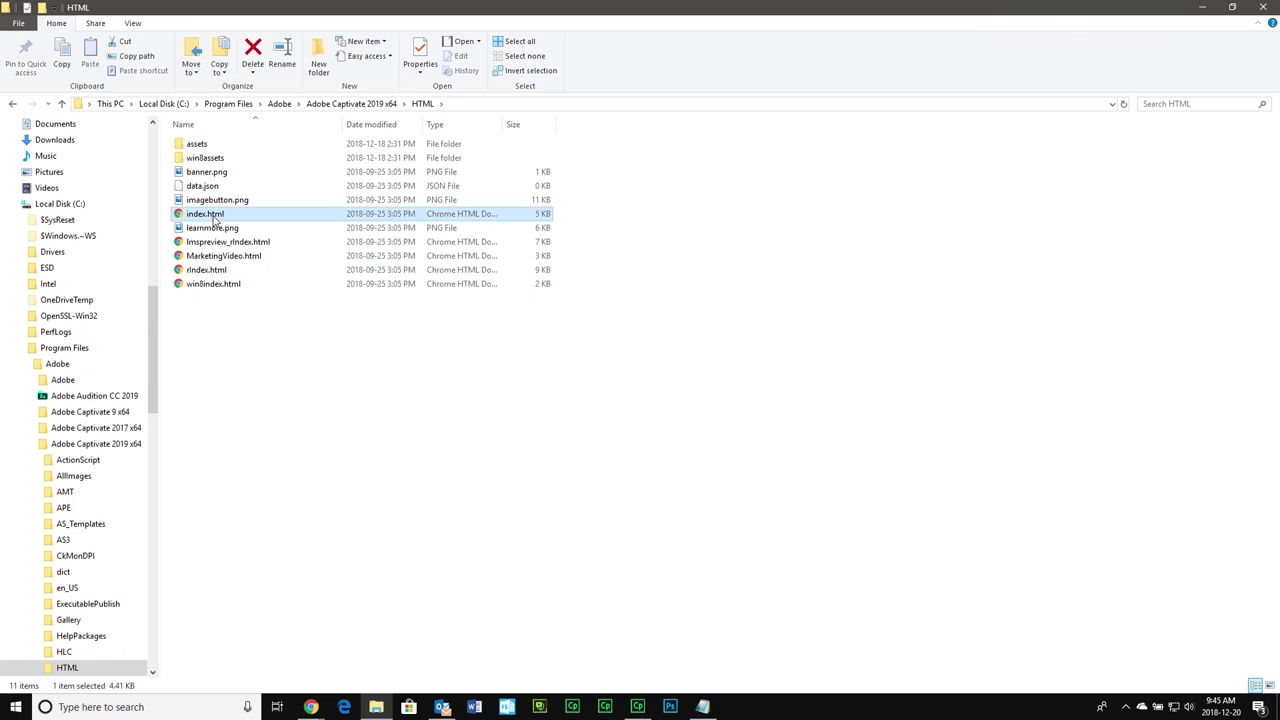
{"action": "right_click", "coordinate": [213, 218]}
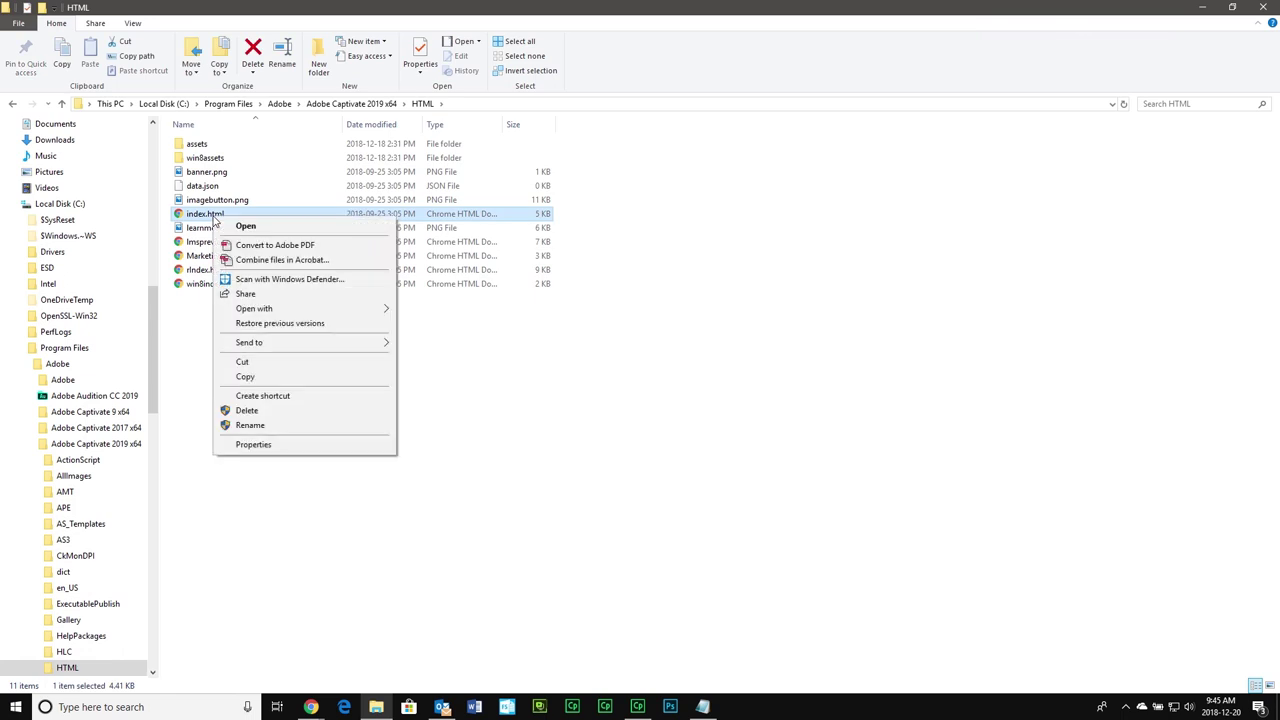
{"action": "mouse_move", "coordinate": [318, 309]}
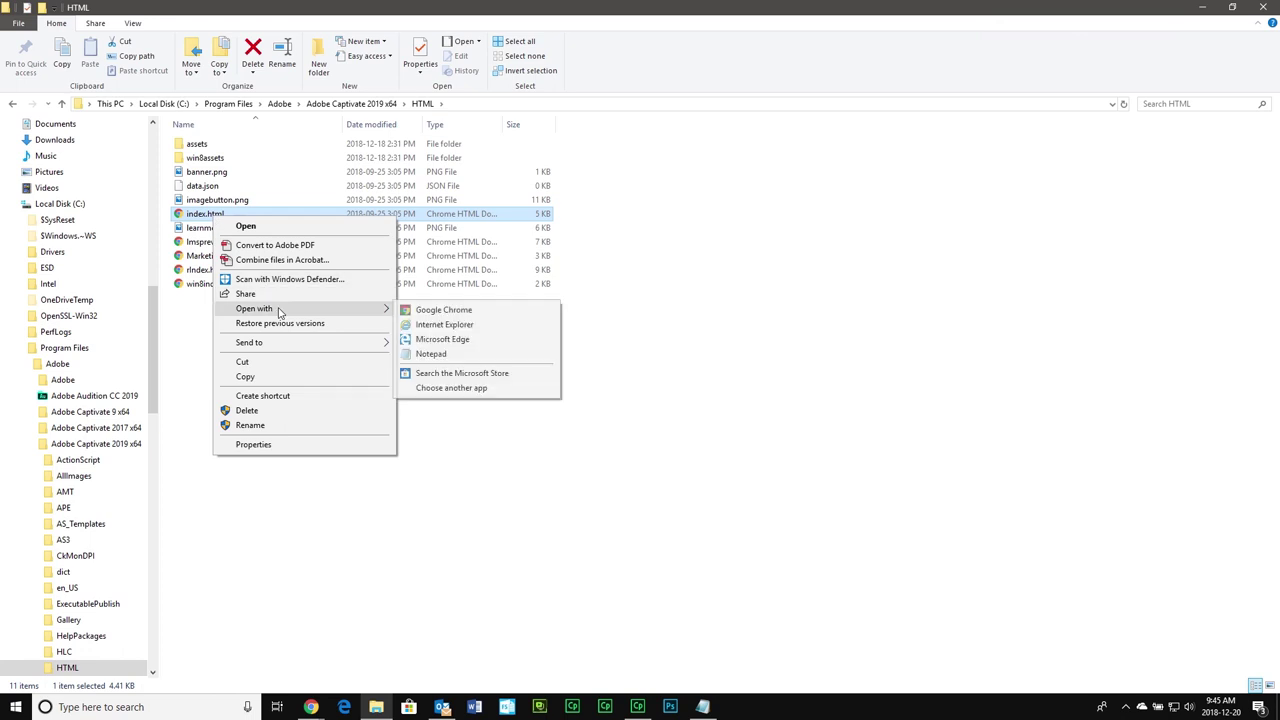
{"action": "left_click", "coordinate": [432, 354]}
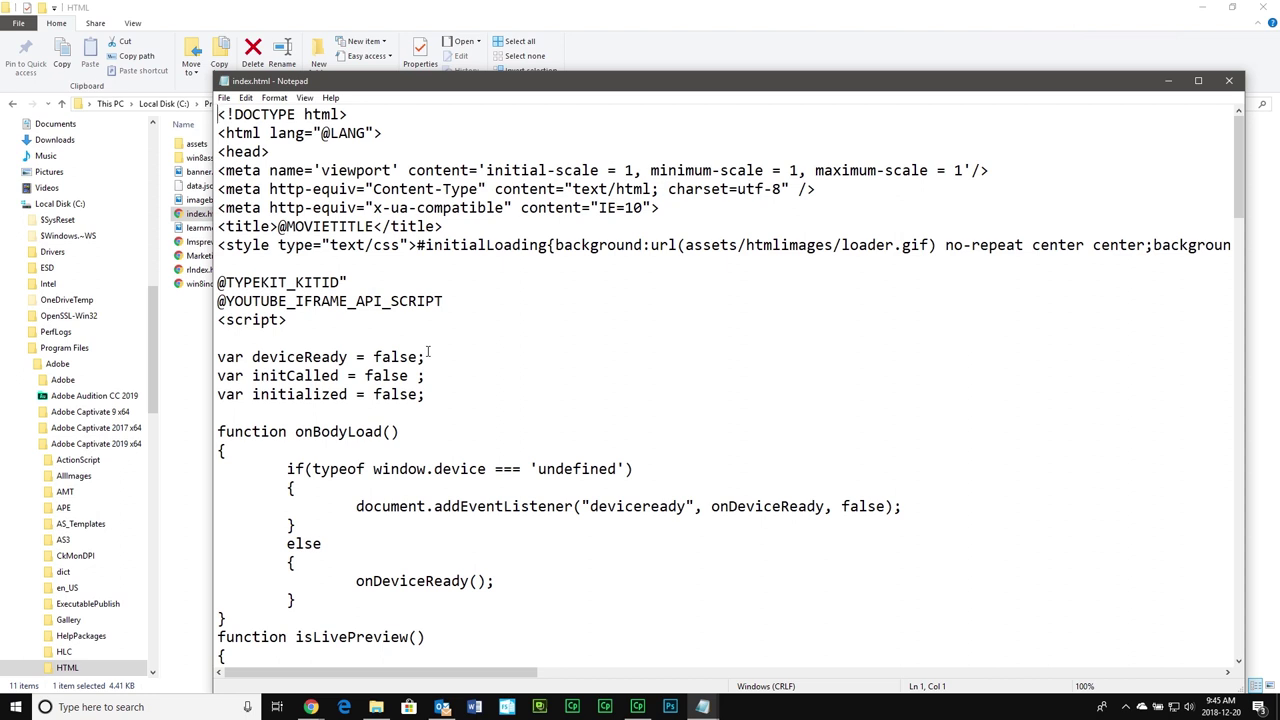
Copy the entire Google Fonts stylesheet link tag from the untitled Notepad note
{"action": "left_click", "coordinate": [273, 151]}
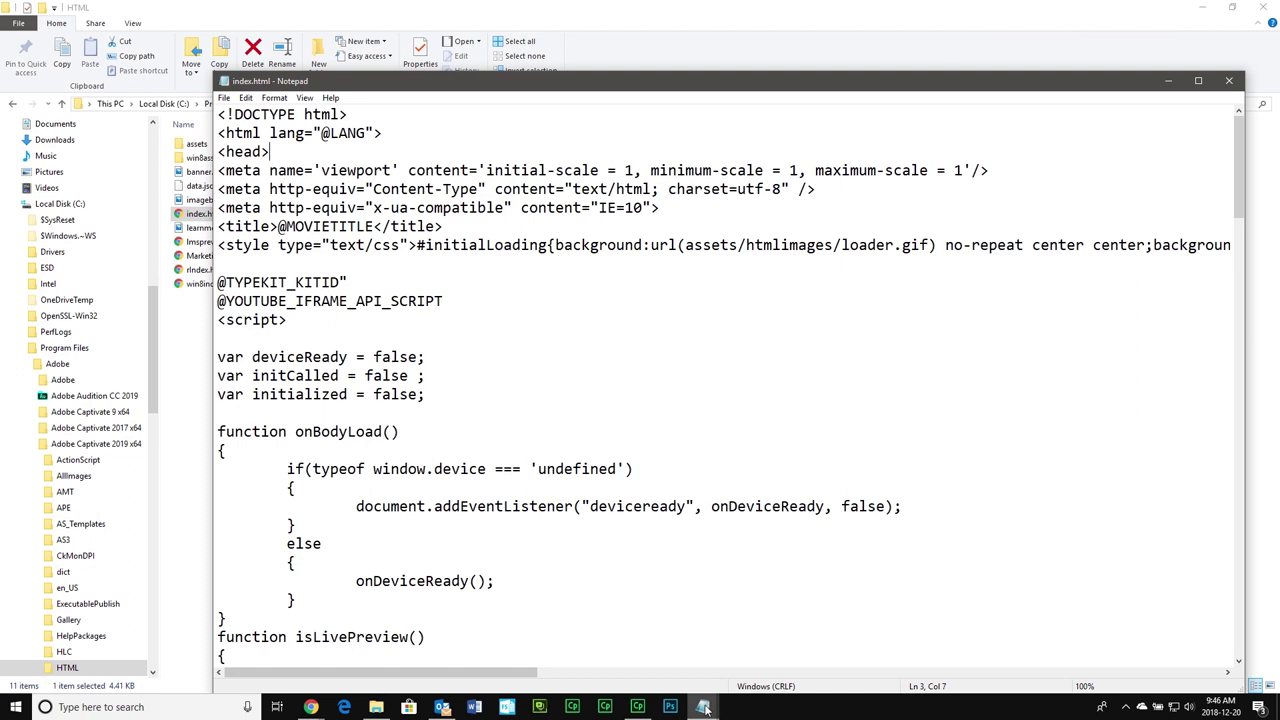
{"action": "mouse_move", "coordinate": [722, 690]}
{"action": "left_click", "coordinate": [635, 640]}
{"action": "left_click", "coordinate": [660, 118]}
{"action": "left_click_drag", "start_coordinate": [658, 118], "coordinate": [150, 97]}
{"action": "key", "text": "ctrl+c"}
Paste the Google Fonts link tag on a new line directly below <head> in index.html
{"action": "left_click", "coordinate": [1058, 222]}
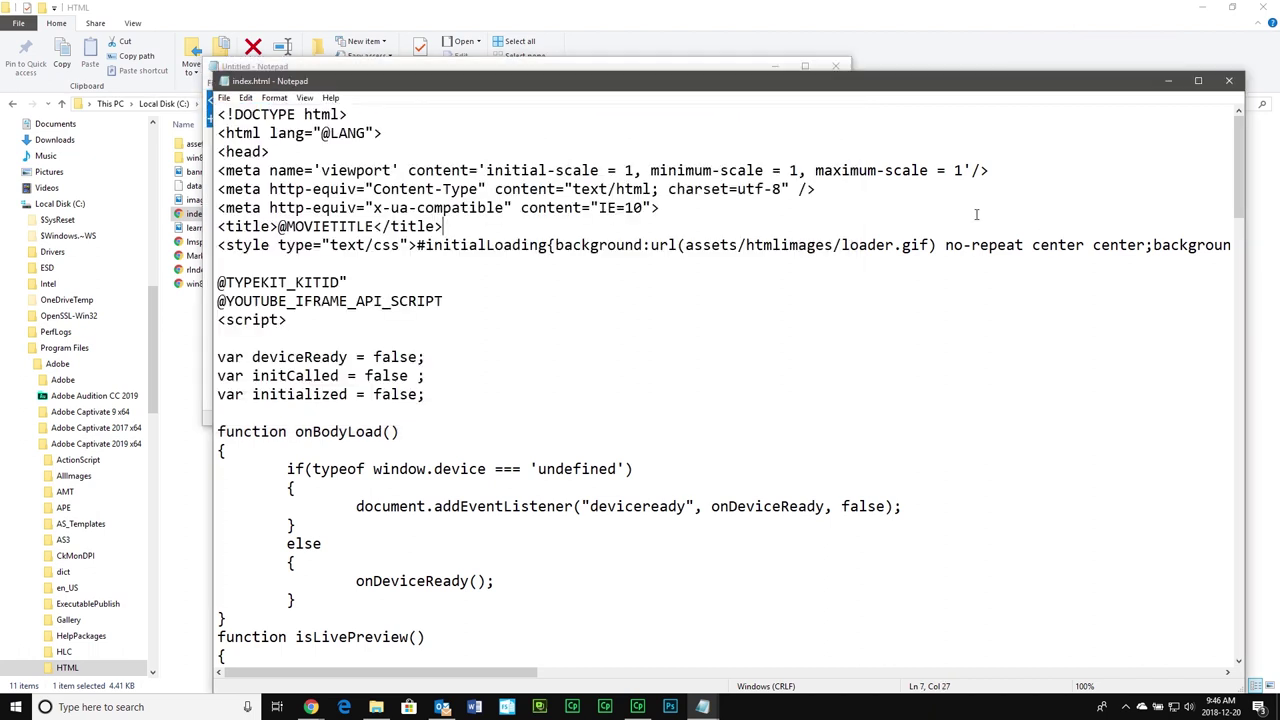
{"action": "left_click", "coordinate": [287, 153]}
{"action": "key", "text": "Return"}
{"action": "key", "text": "ctrl+v"}
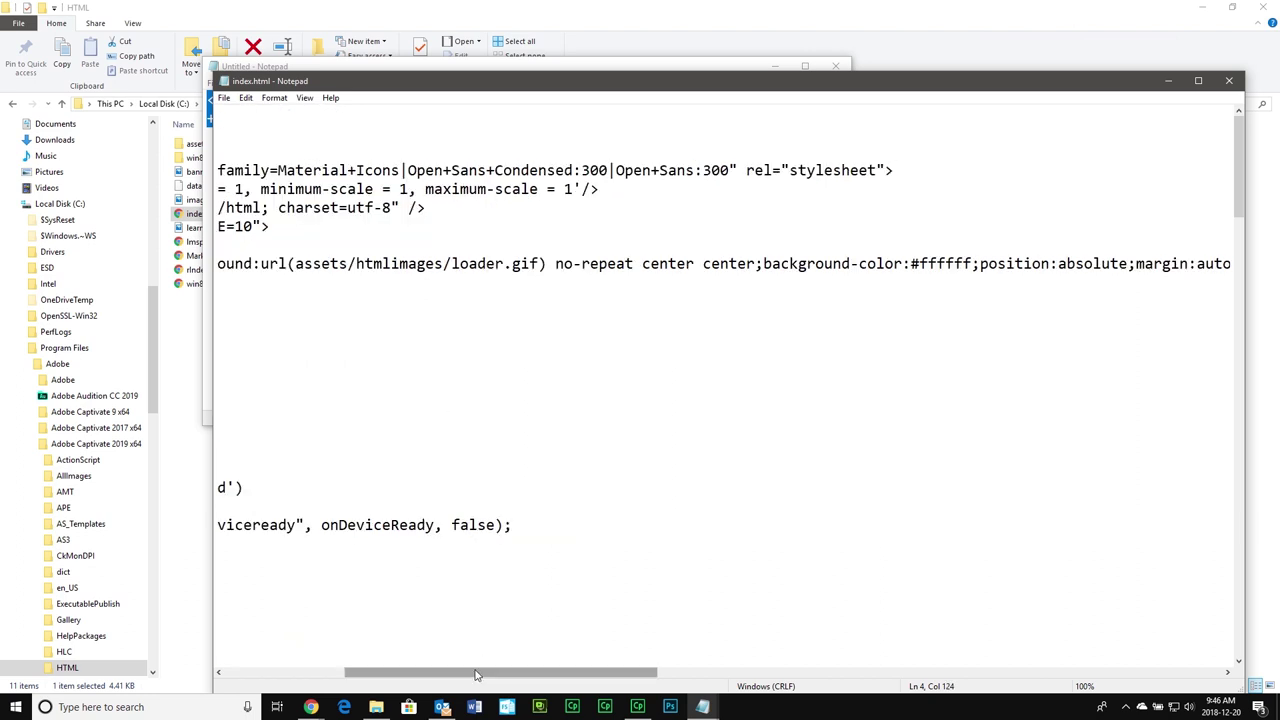
{"action": "left_click_drag", "start_coordinate": [474, 674], "coordinate": [326, 675]}
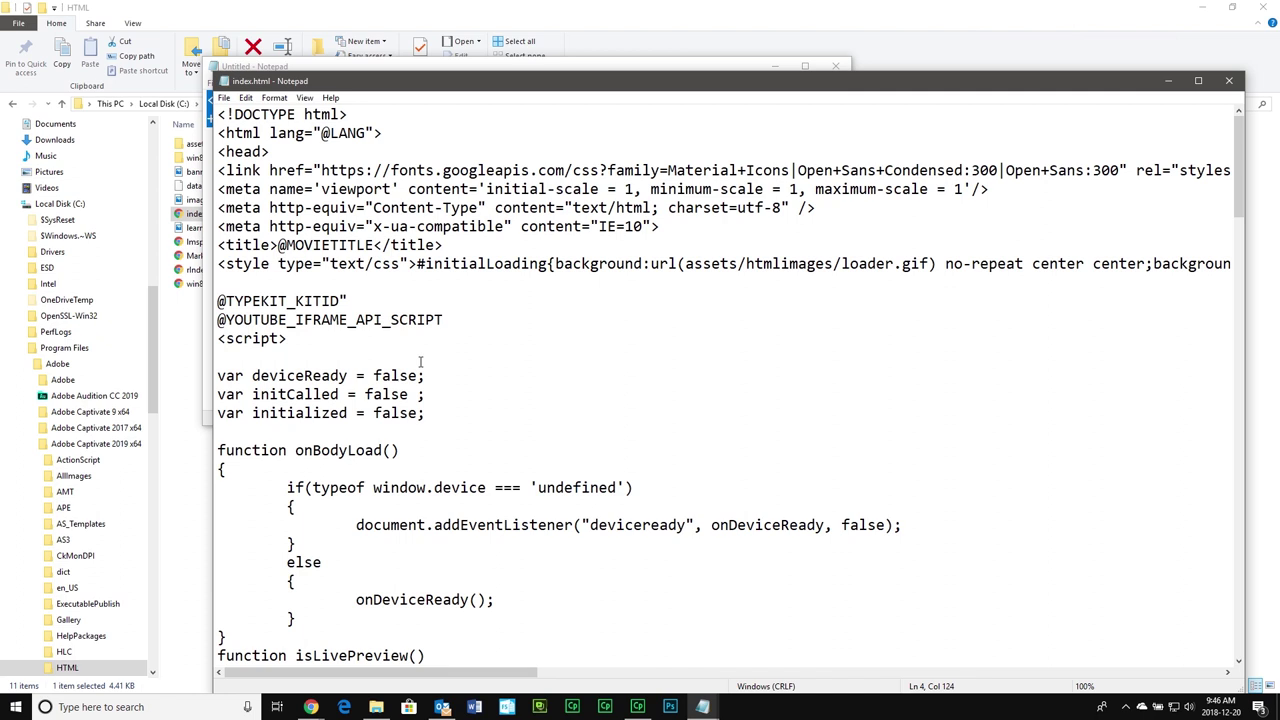
{"action": "left_click_drag", "start_coordinate": [448, 674], "coordinate": [330, 672]}
Insert a blank line between <head> and the Google Fonts link tag in index.html
{"action": "left_click_drag", "start_coordinate": [220, 655], "coordinate": [523, 640]}
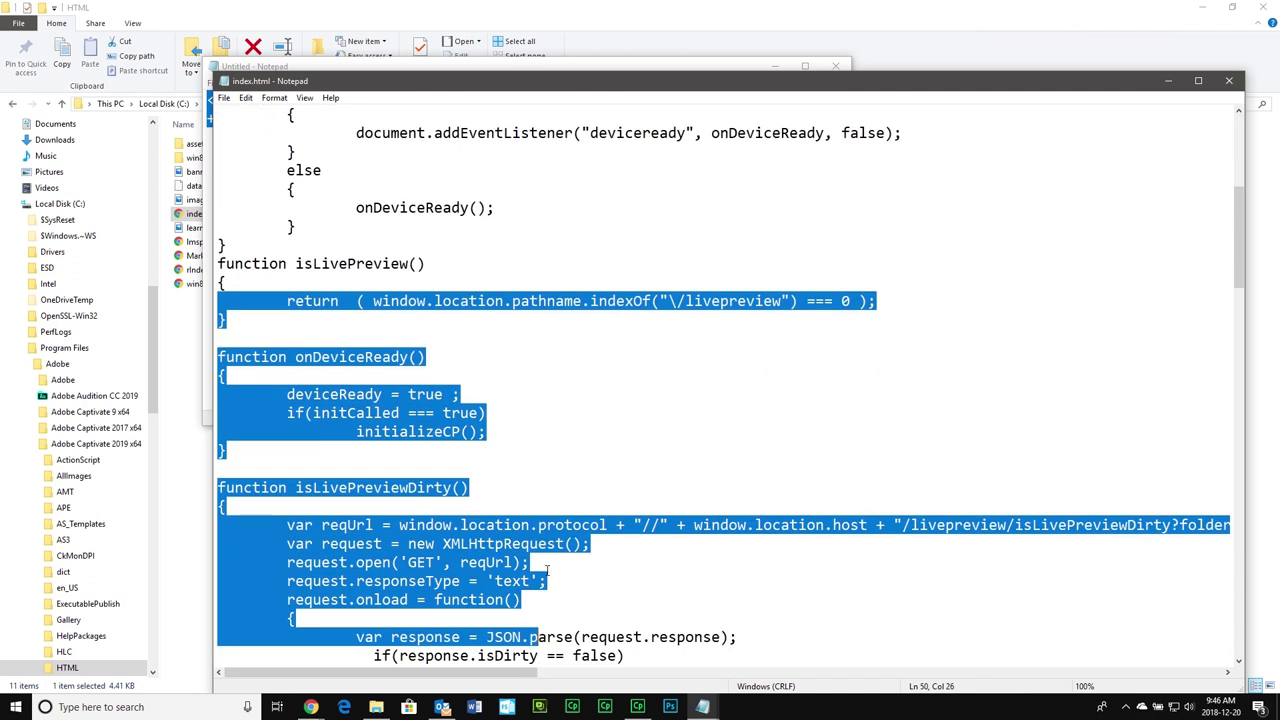
{"action": "left_click", "coordinate": [529, 562]}
{"action": "scroll", "coordinate": [664, 505], "scroll_direction": "up", "scroll_amount": 7}
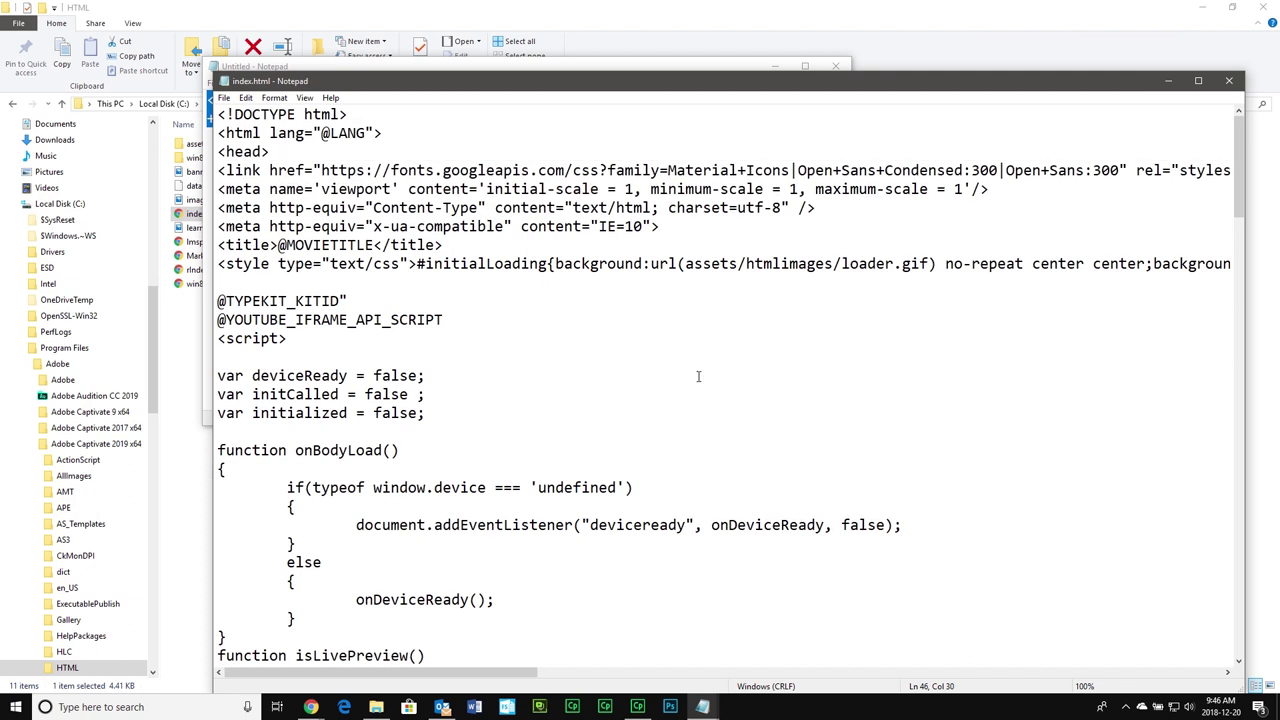
{"action": "left_click", "coordinate": [302, 152]}
{"action": "key", "text": "Return"}
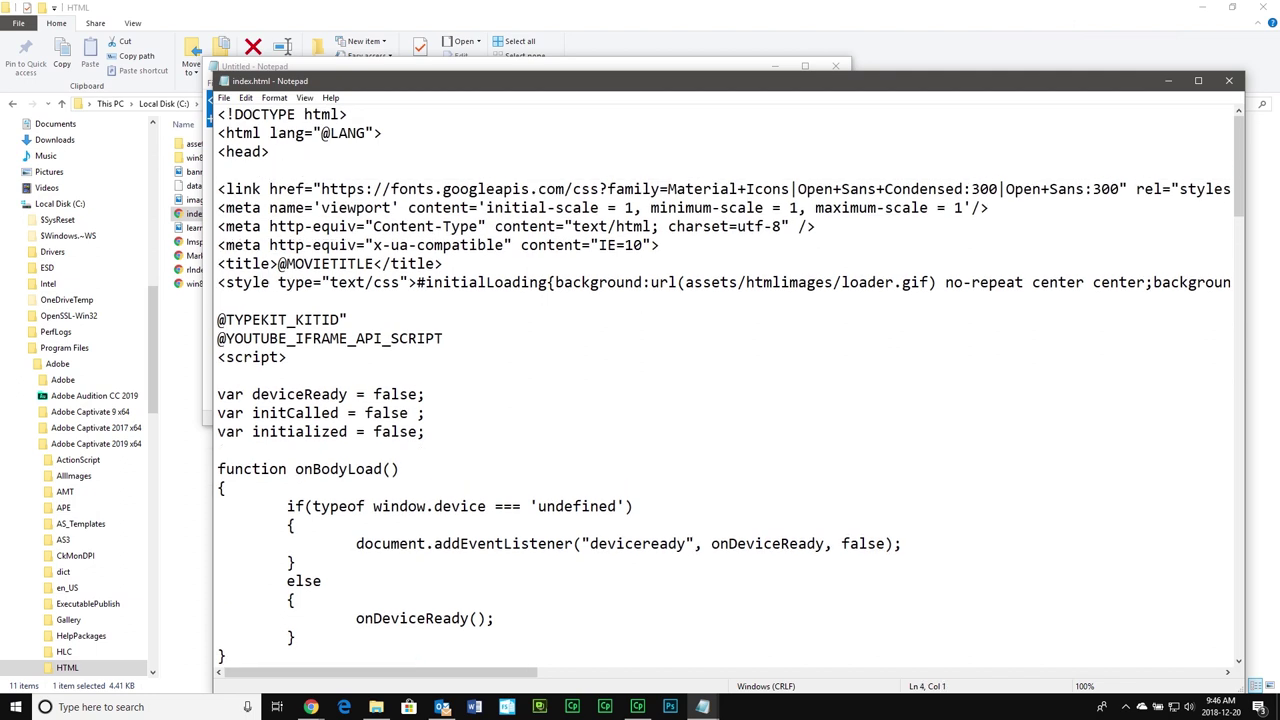
Remove the blank line between <head> and the Google Fonts link tag in index.html
{"action": "left_click", "coordinate": [311, 707]}
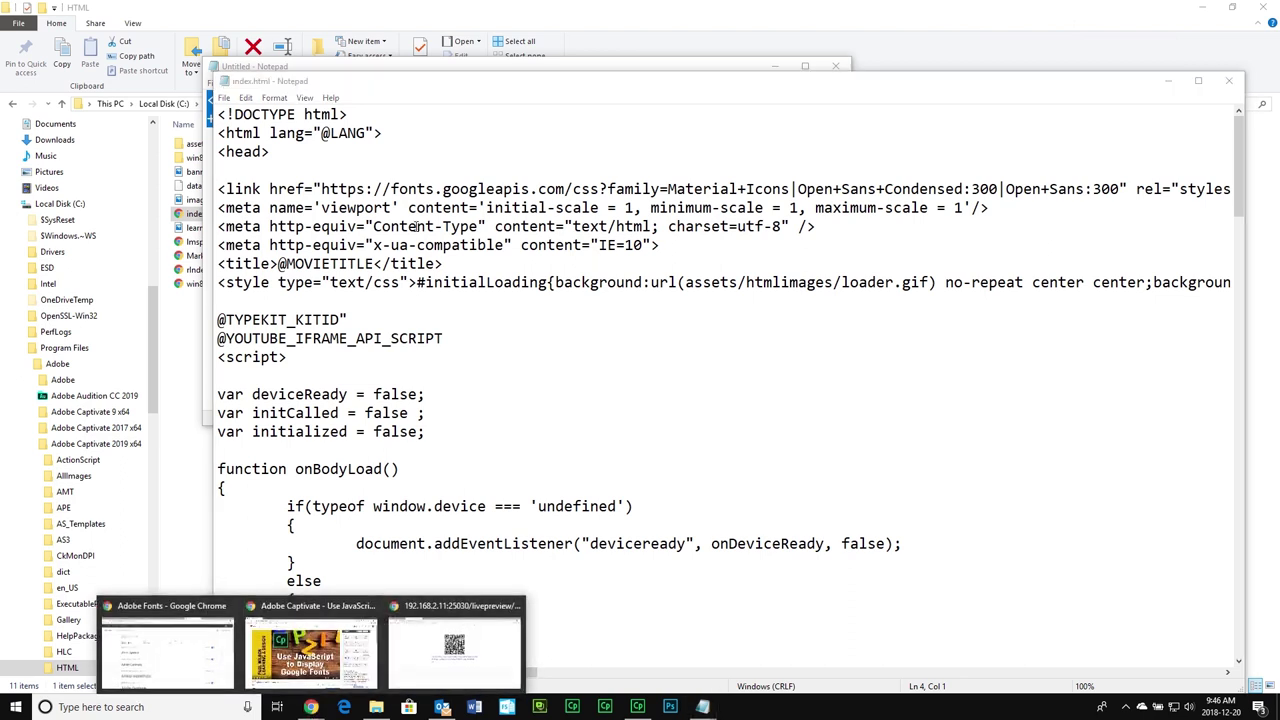
{"action": "left_click", "coordinate": [272, 172]}
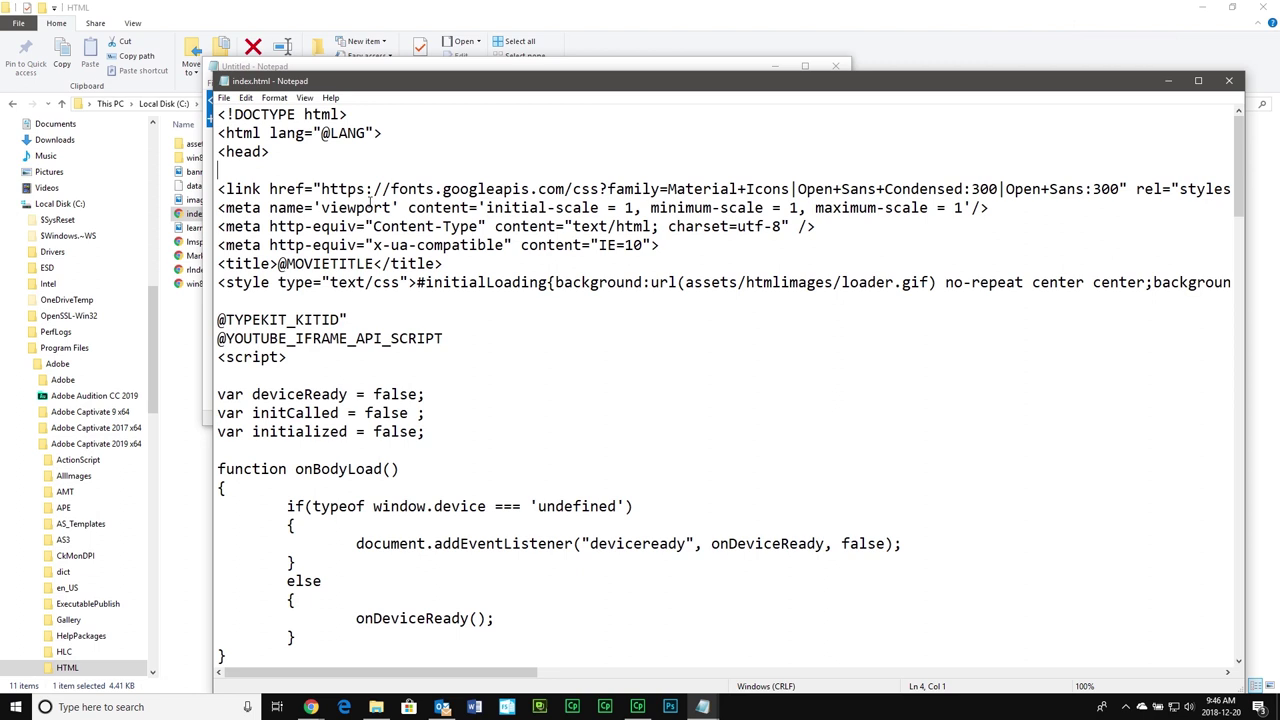
{"action": "key", "text": "Delete"}
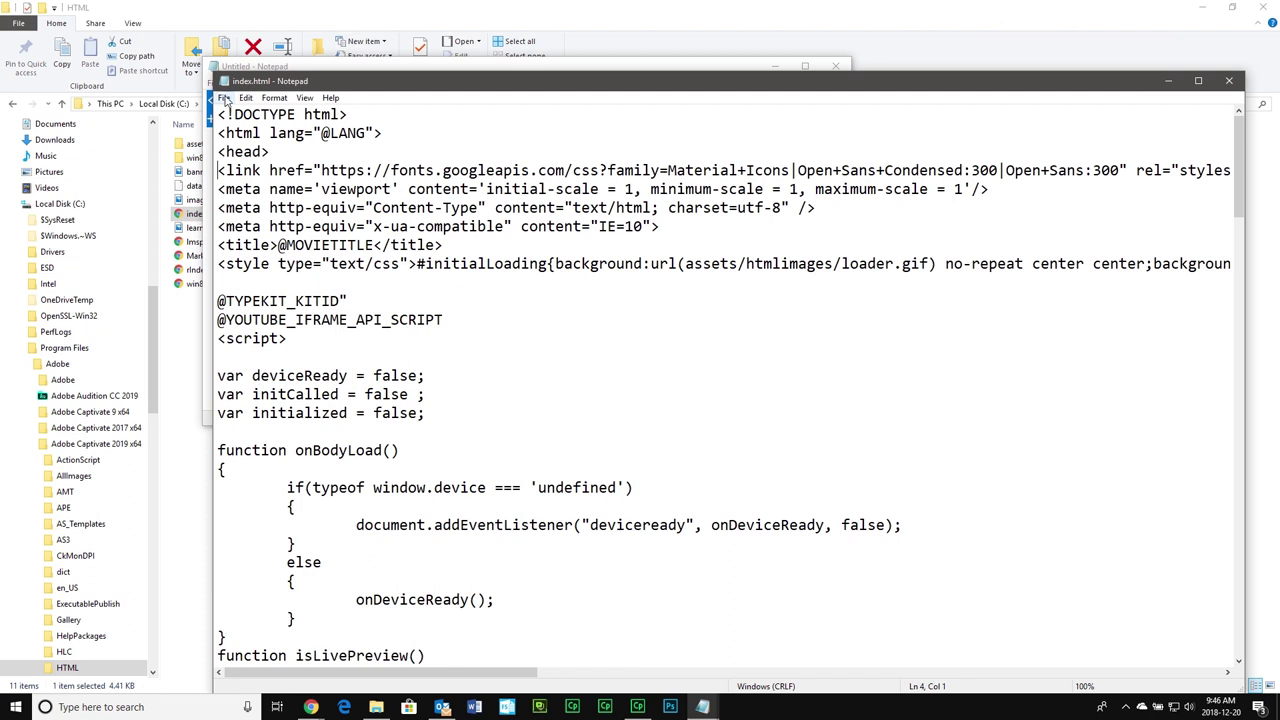
Save the edited index.html under the same name to the Desktop
{"action": "left_click", "coordinate": [224, 98]}
{"action": "left_click", "coordinate": [250, 157]}
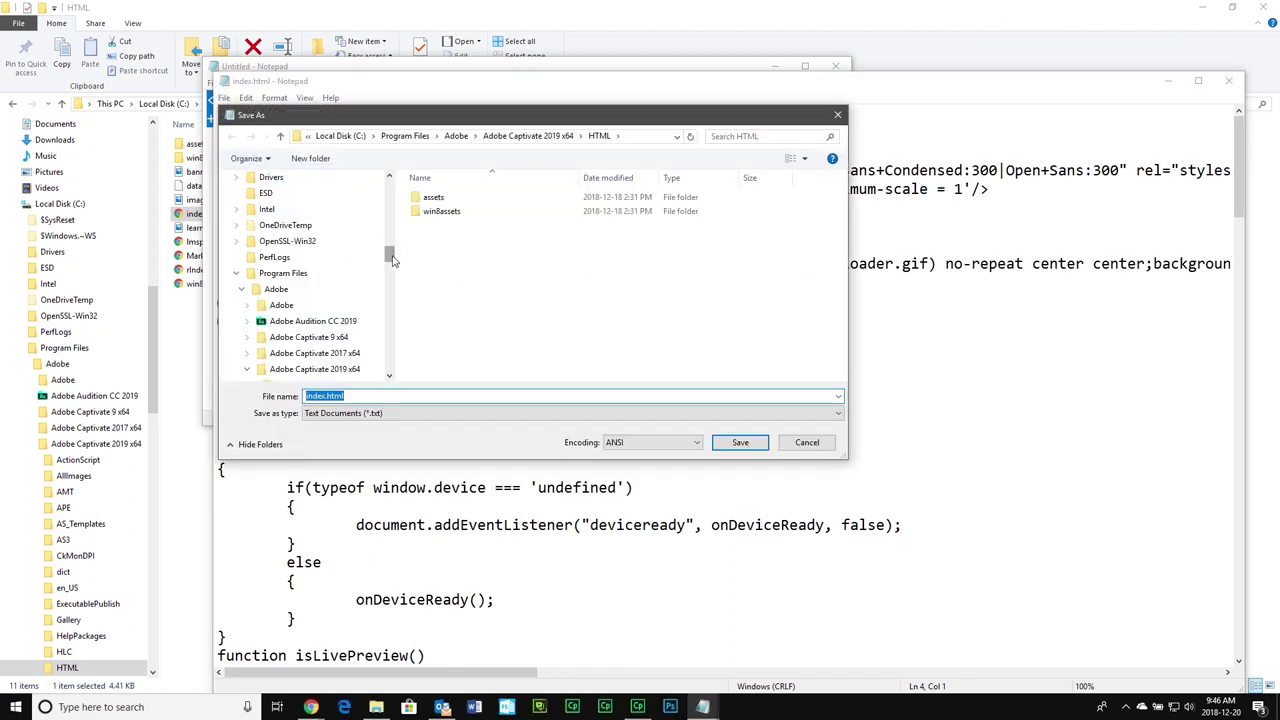
{"action": "left_click", "coordinate": [287, 206]}
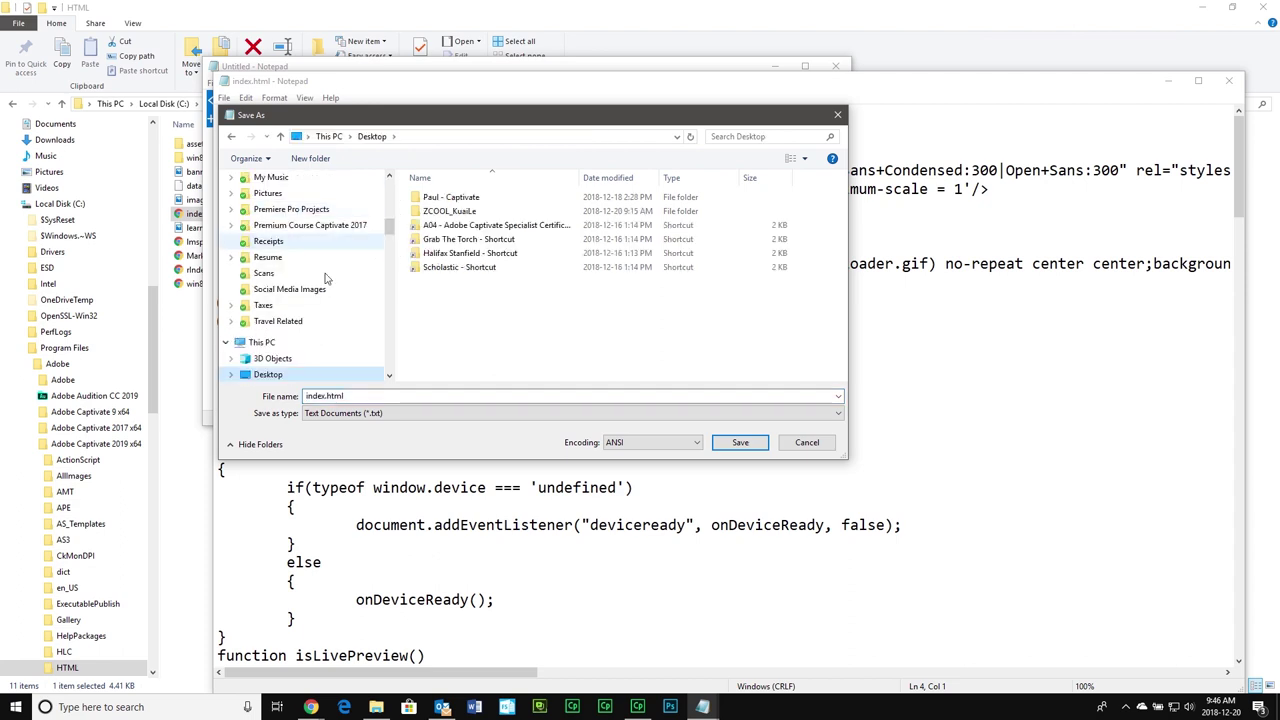
{"action": "left_click", "coordinate": [742, 444]}
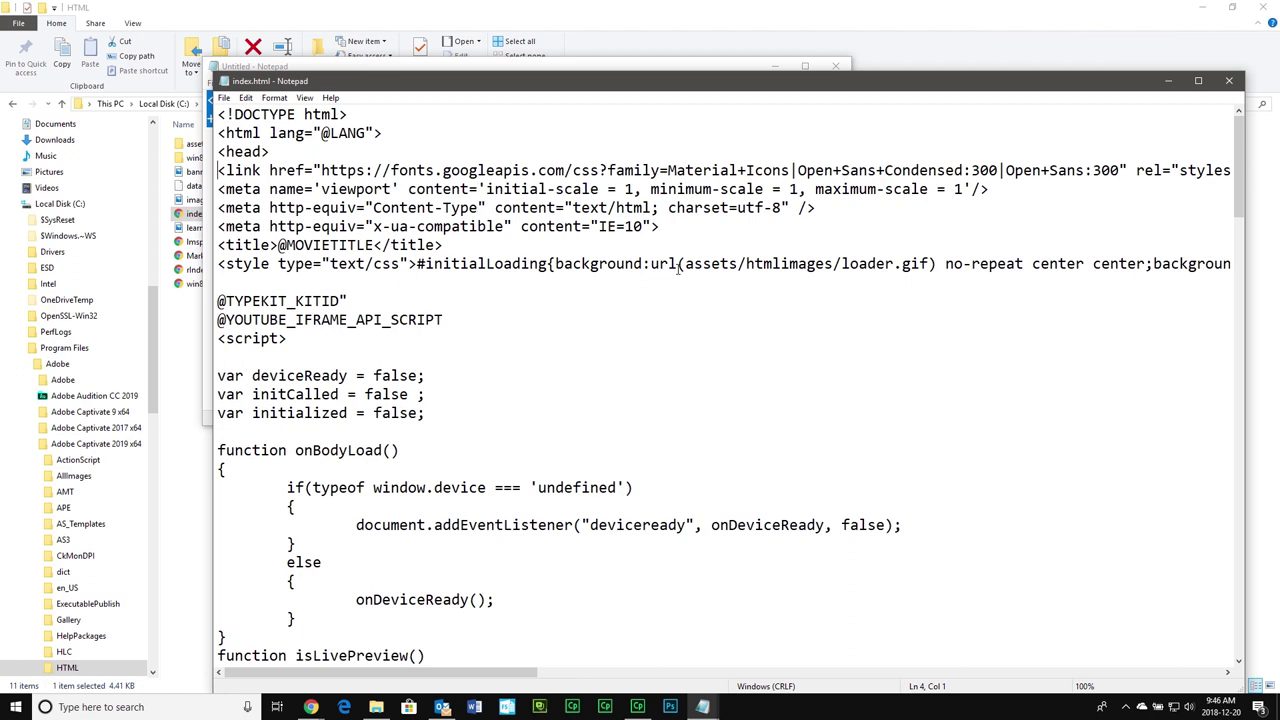
Close index.html and the untitled Notepad note, discarding the note's unsaved changes
{"action": "left_click", "coordinate": [1231, 84]}
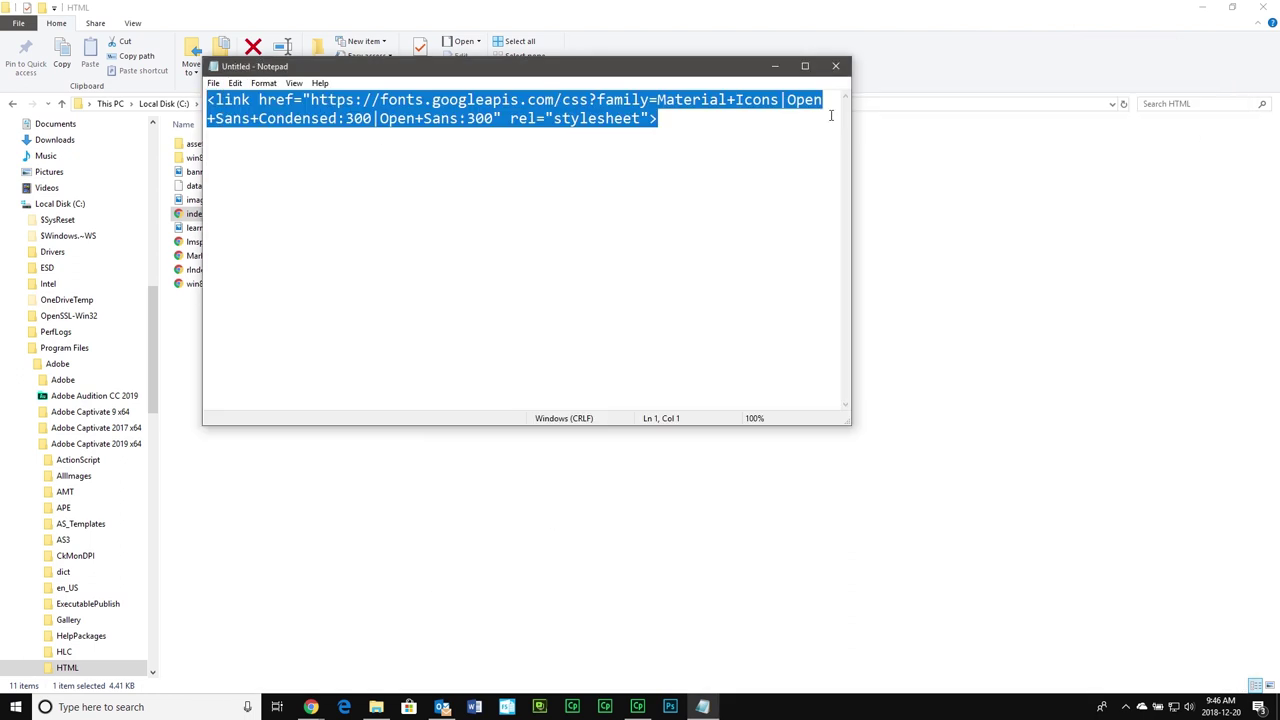
{"action": "left_click", "coordinate": [836, 68]}
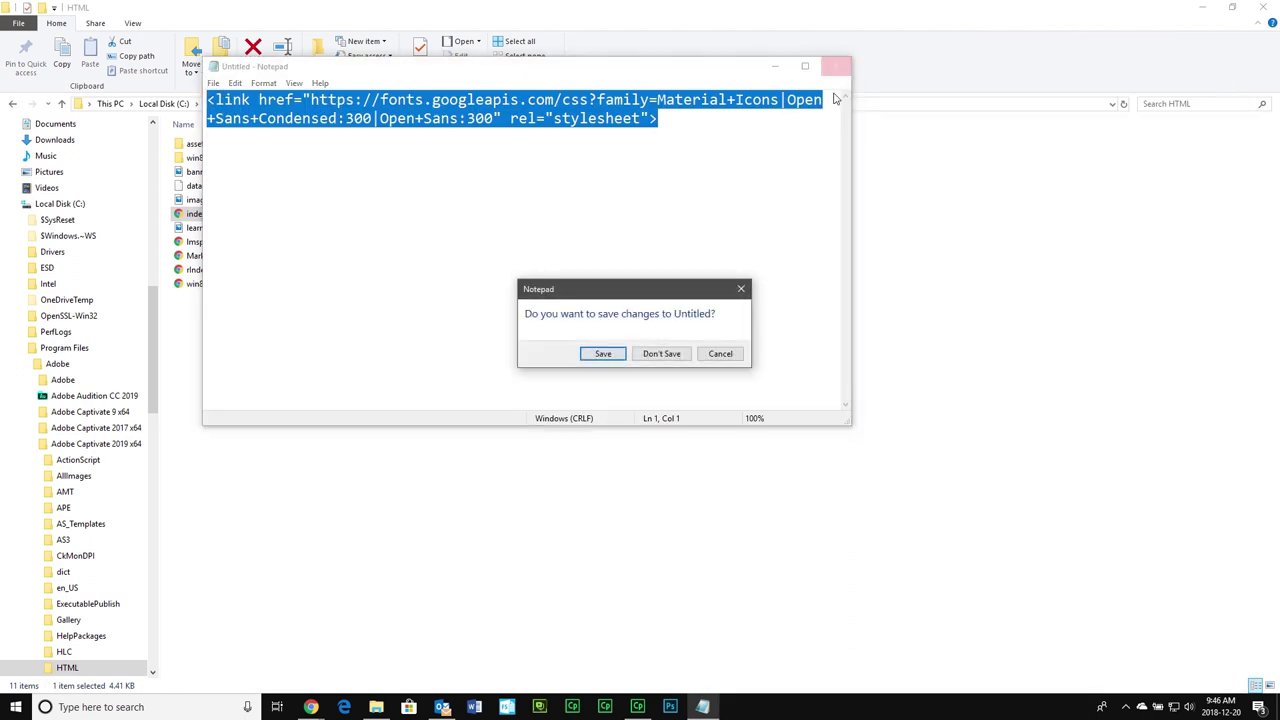
{"action": "left_click", "coordinate": [660, 355]}
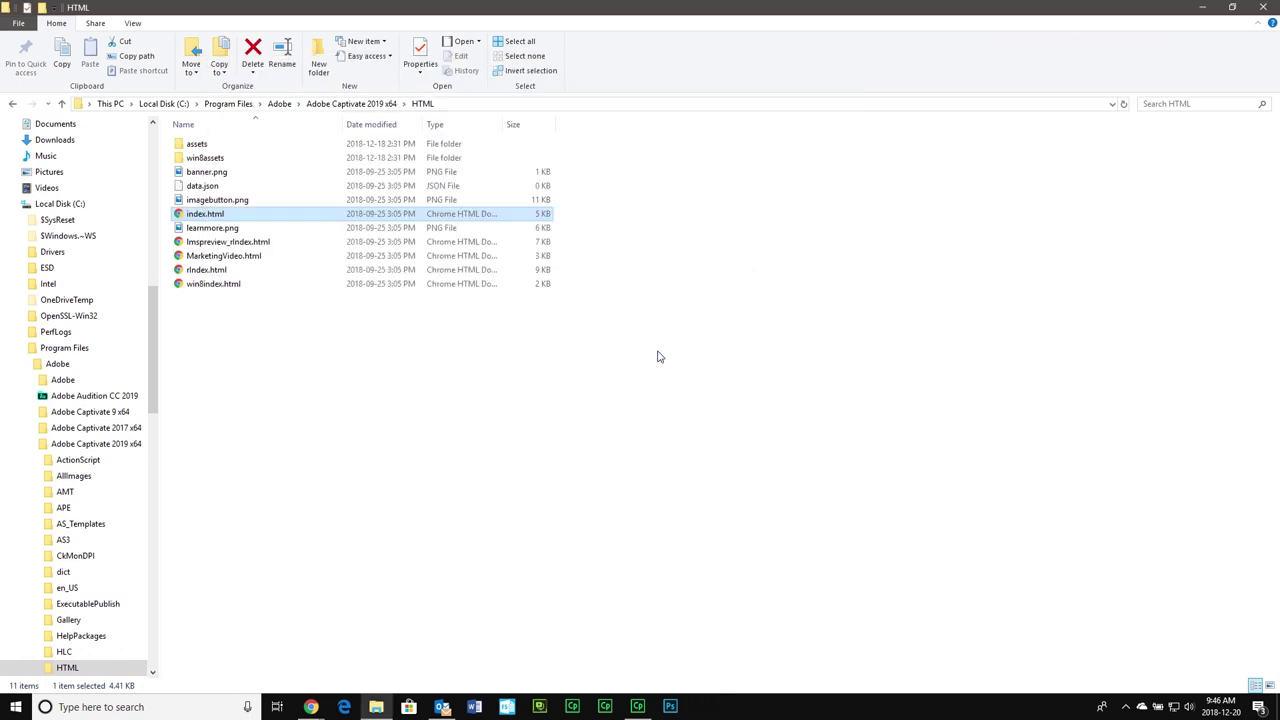
Restore the HTML folder window to a smaller size and minimize the Captivate and Chrome windows to expose the desktop
{"action": "double_click", "coordinate": [545, 7]}
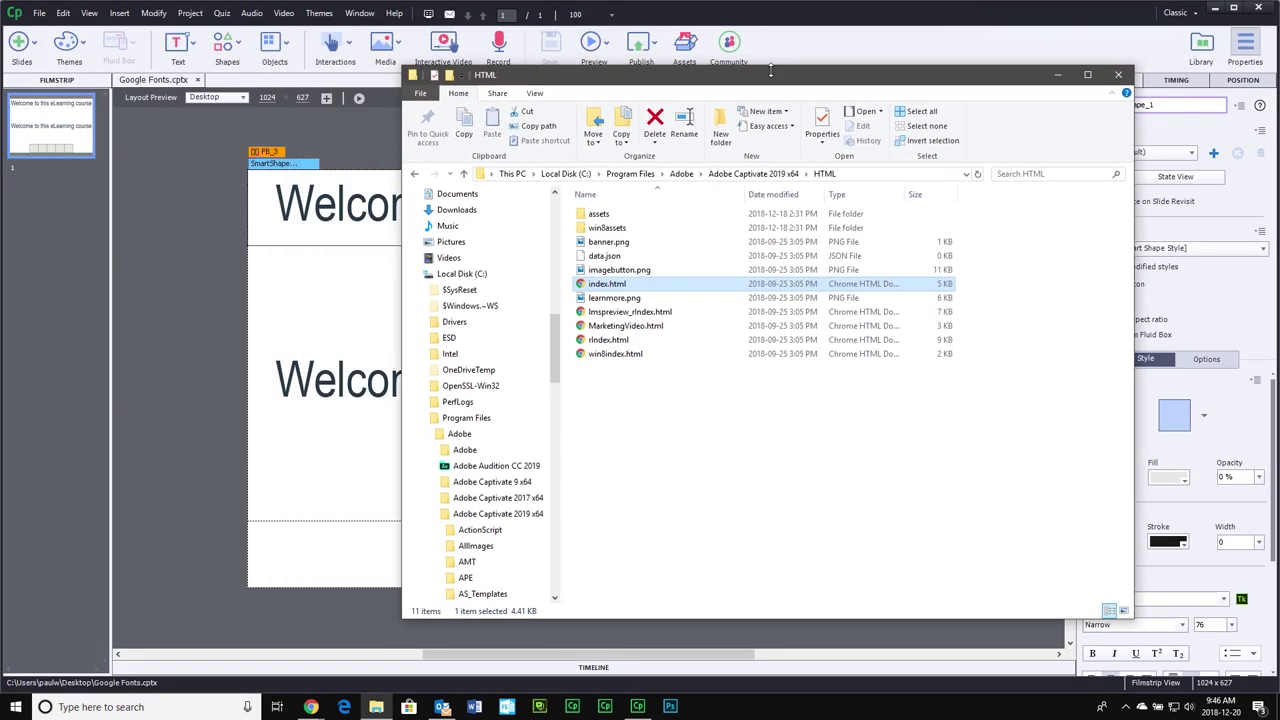
{"action": "left_click", "coordinate": [1218, 12]}
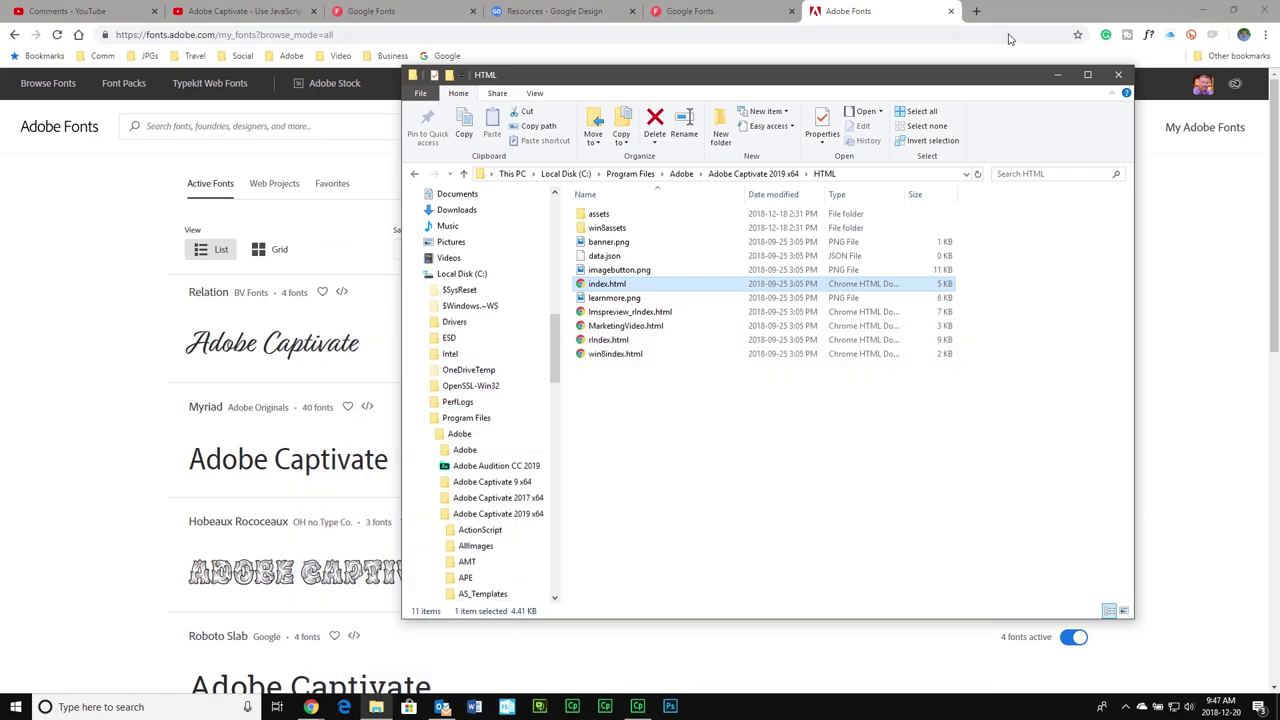
{"action": "left_click", "coordinate": [1203, 9]}
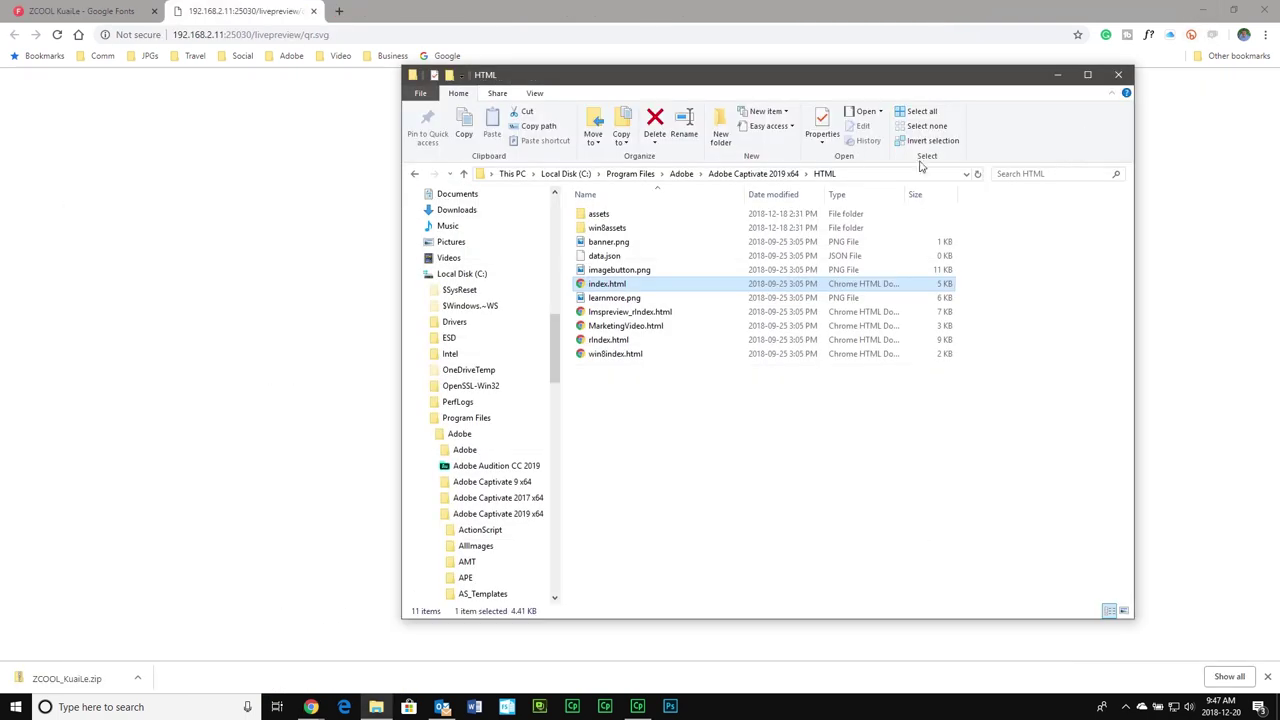
{"action": "left_click", "coordinate": [1204, 9]}
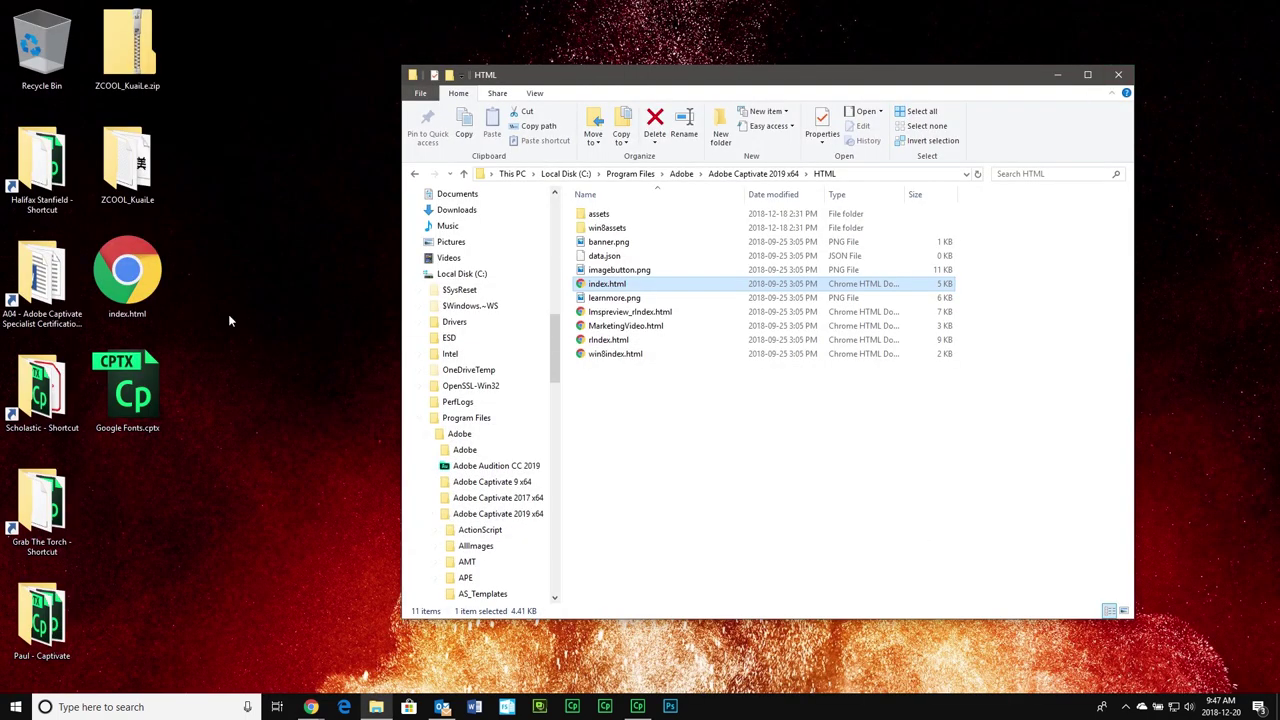
Move index.html from the desktop into Captivate 2019's HTML folder, replacing the existing file with administrator permission
{"action": "left_click", "coordinate": [150, 280]}
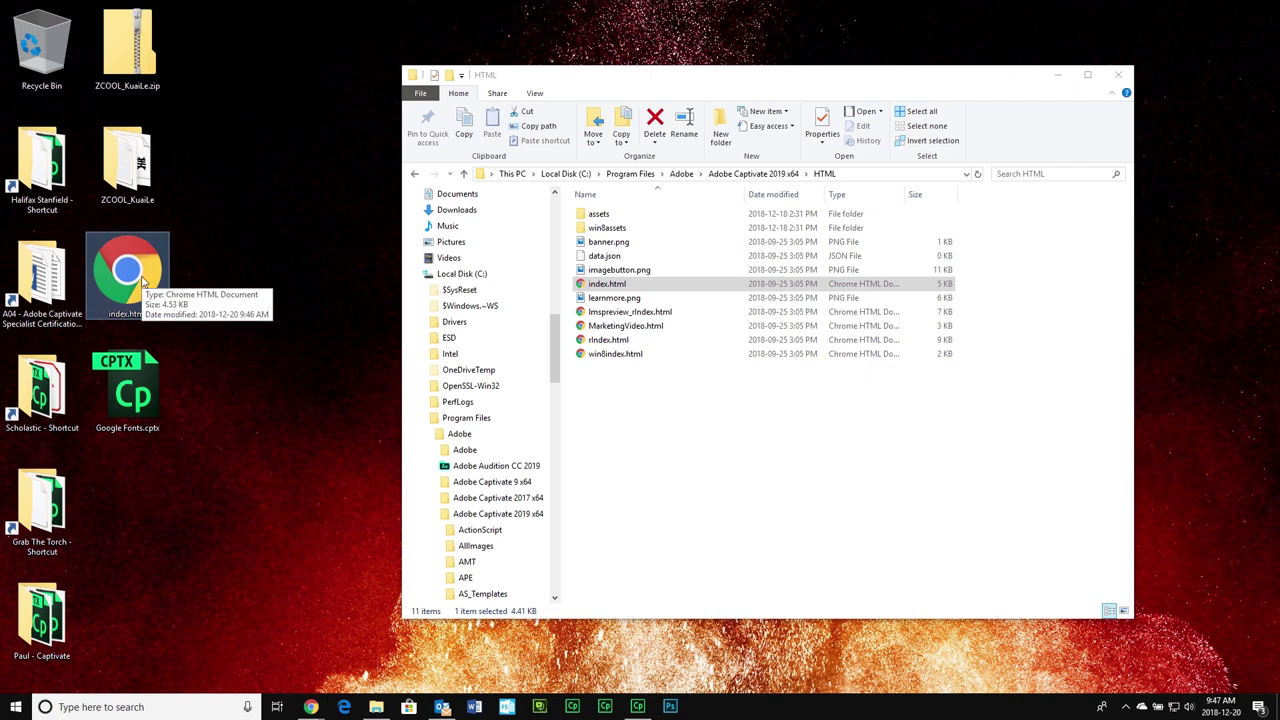
{"action": "left_click_drag", "start_coordinate": [144, 282], "coordinate": [767, 512]}
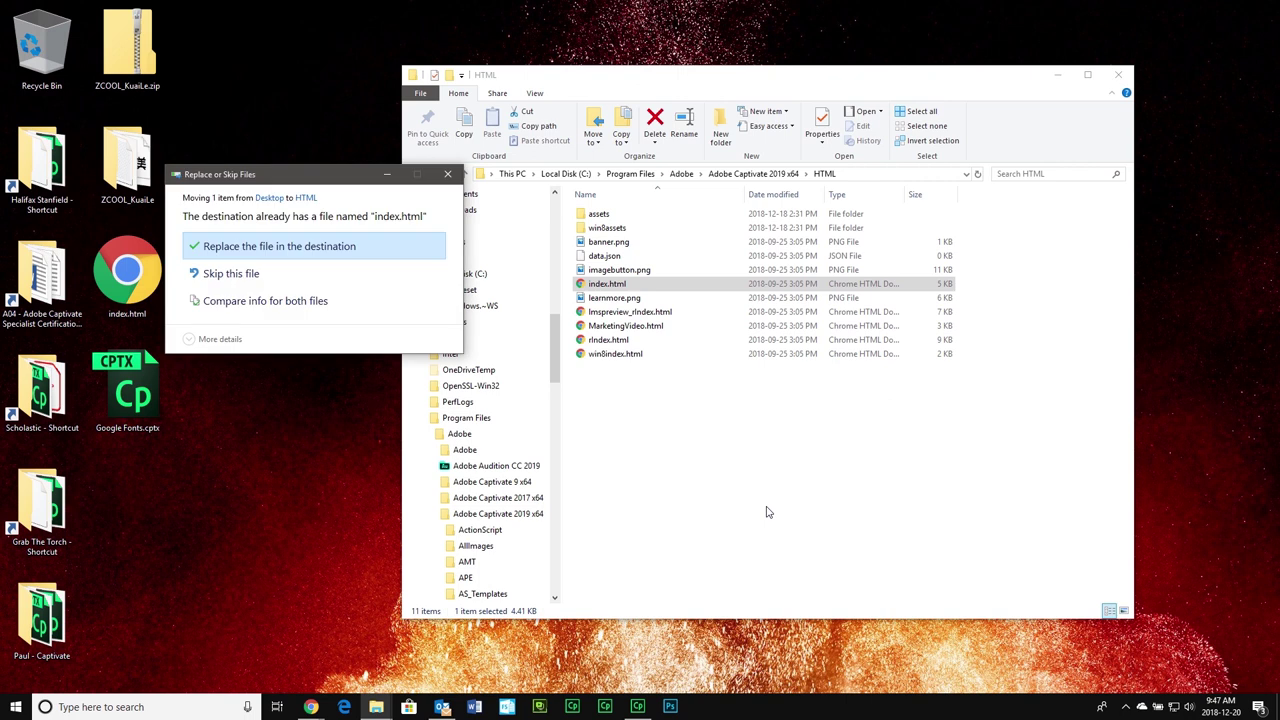
{"action": "left_click", "coordinate": [298, 250]}
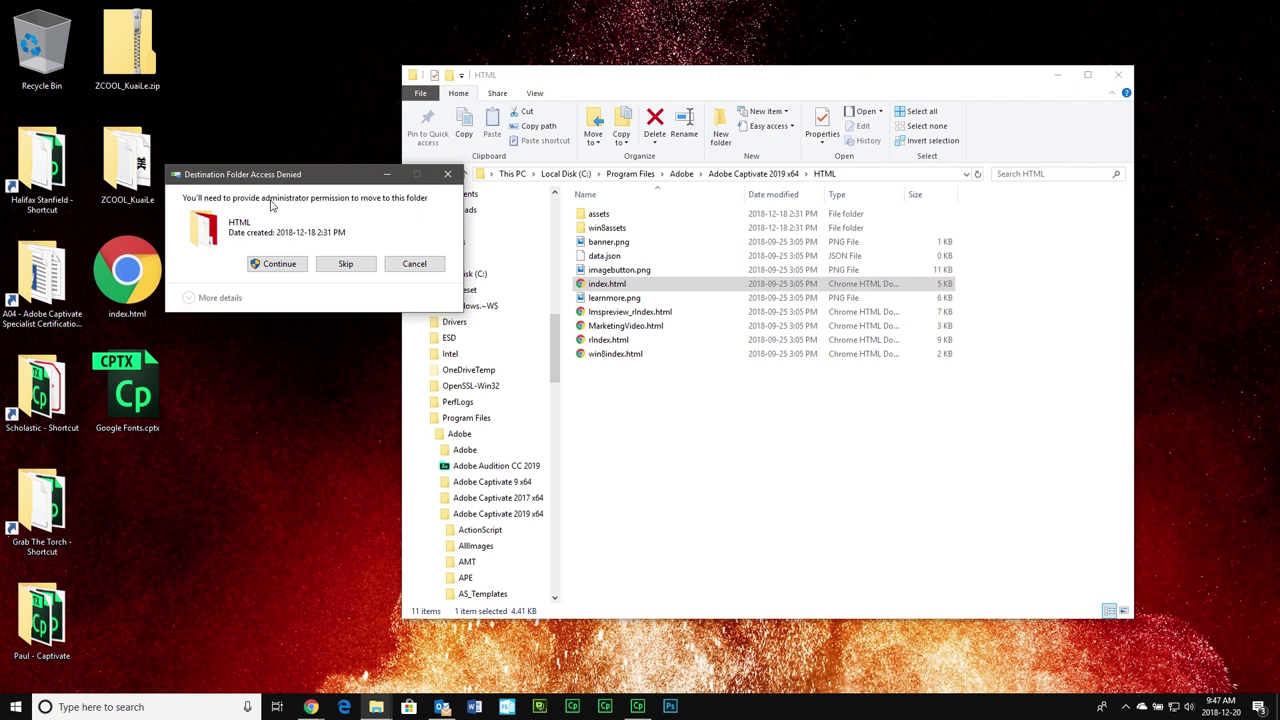
{"action": "left_click", "coordinate": [279, 264]}
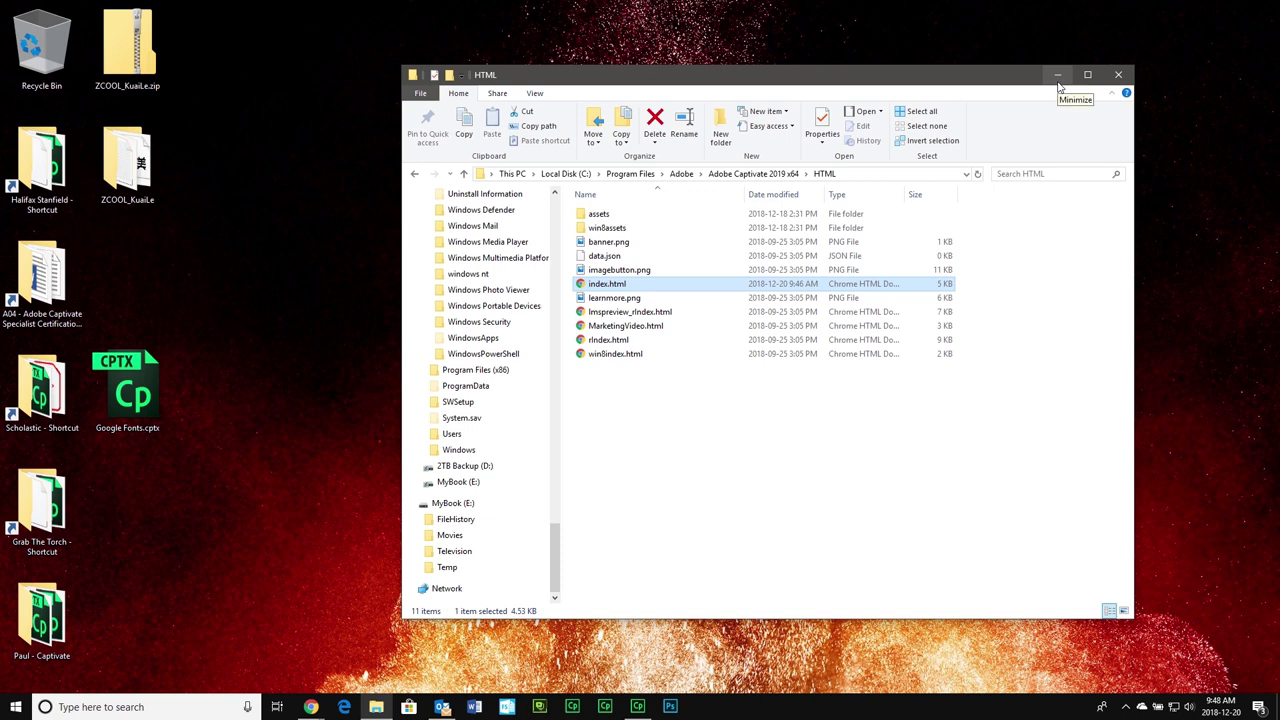
Close the HTML folder window and move the Google Fonts.cptx icon directly below the ZCOOL_KuaiLe folder on the desktop
{"action": "left_click", "coordinate": [1118, 75]}
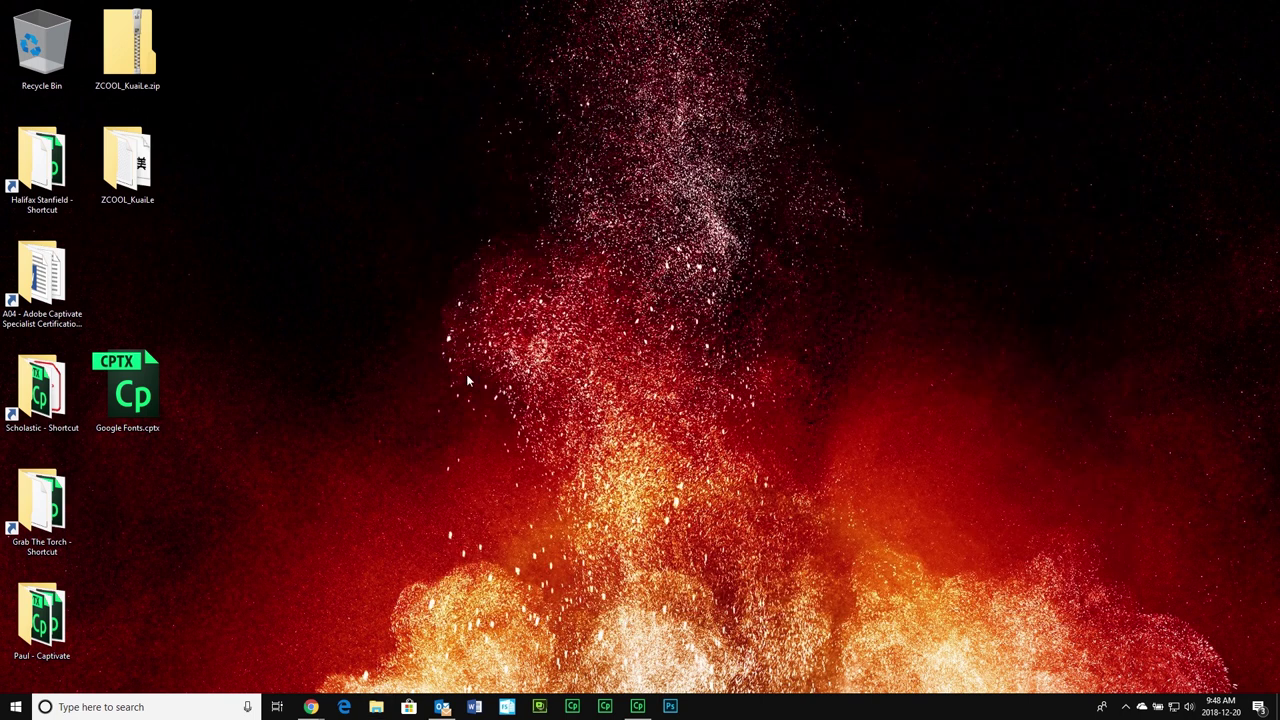
{"action": "left_click_drag", "start_coordinate": [127, 390], "coordinate": [127, 278]}
{"action": "left_click", "coordinate": [390, 297]}
Switch to the Google Fonts directory in Chrome, collapse the selected families drawer, and search for "open sans"
{"action": "mouse_move", "coordinate": [310, 708]}
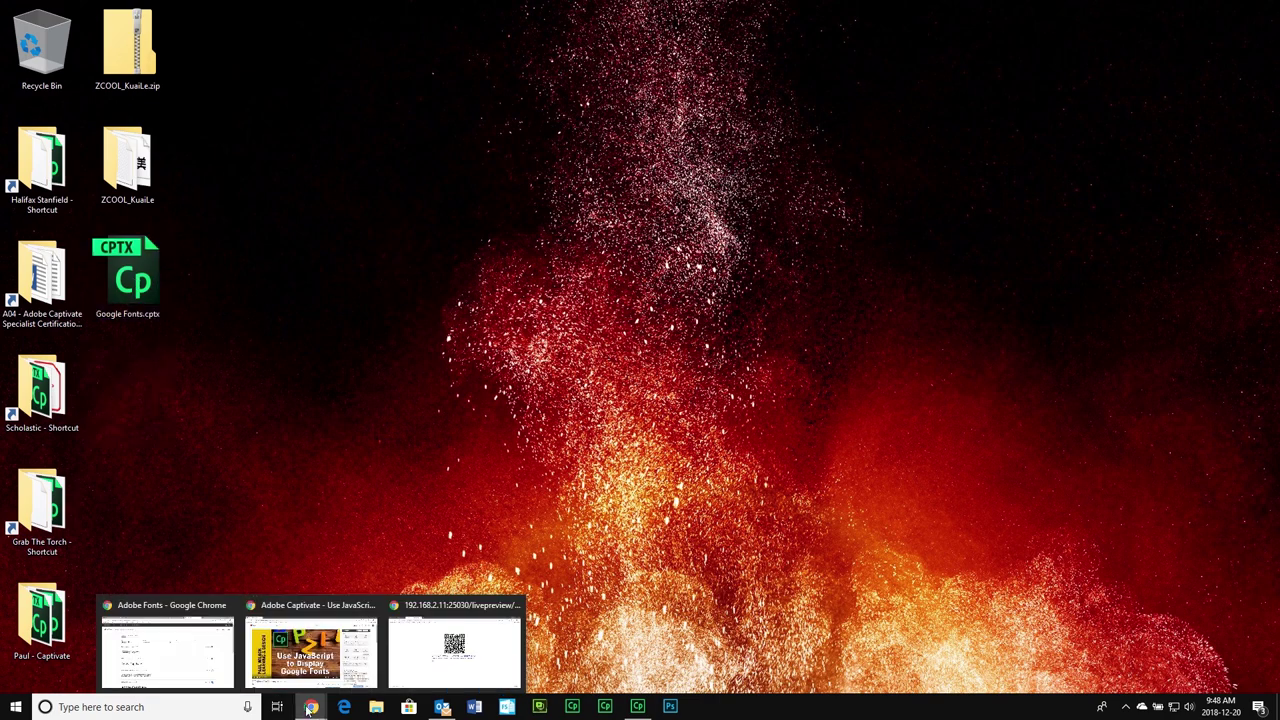
{"action": "left_click", "coordinate": [168, 655]}
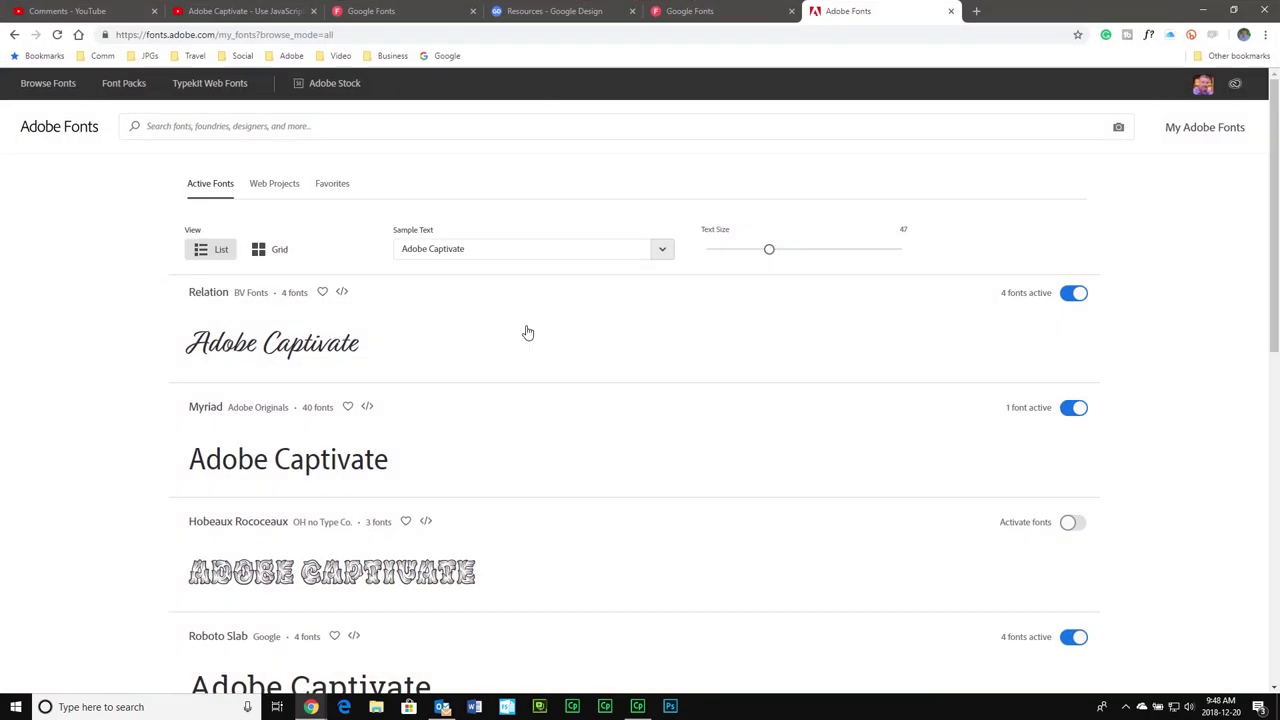
{"action": "left_click", "coordinate": [700, 11]}
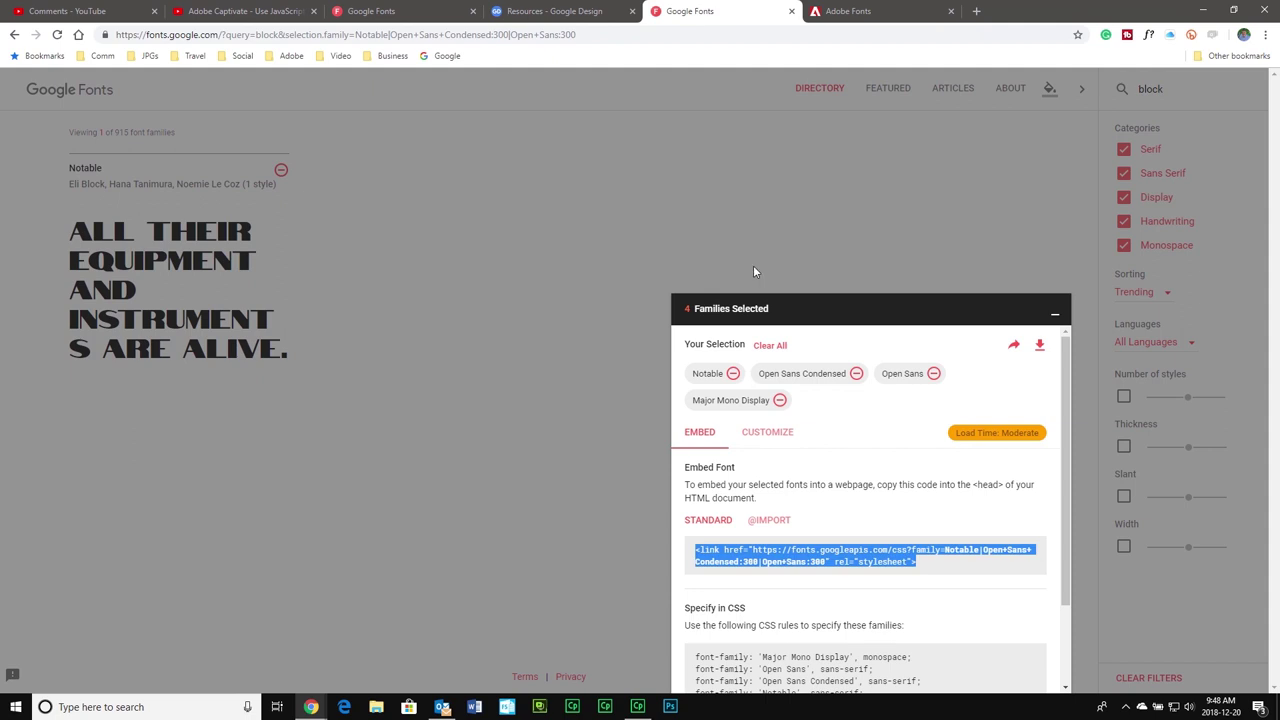
{"action": "left_click", "coordinate": [1055, 314]}
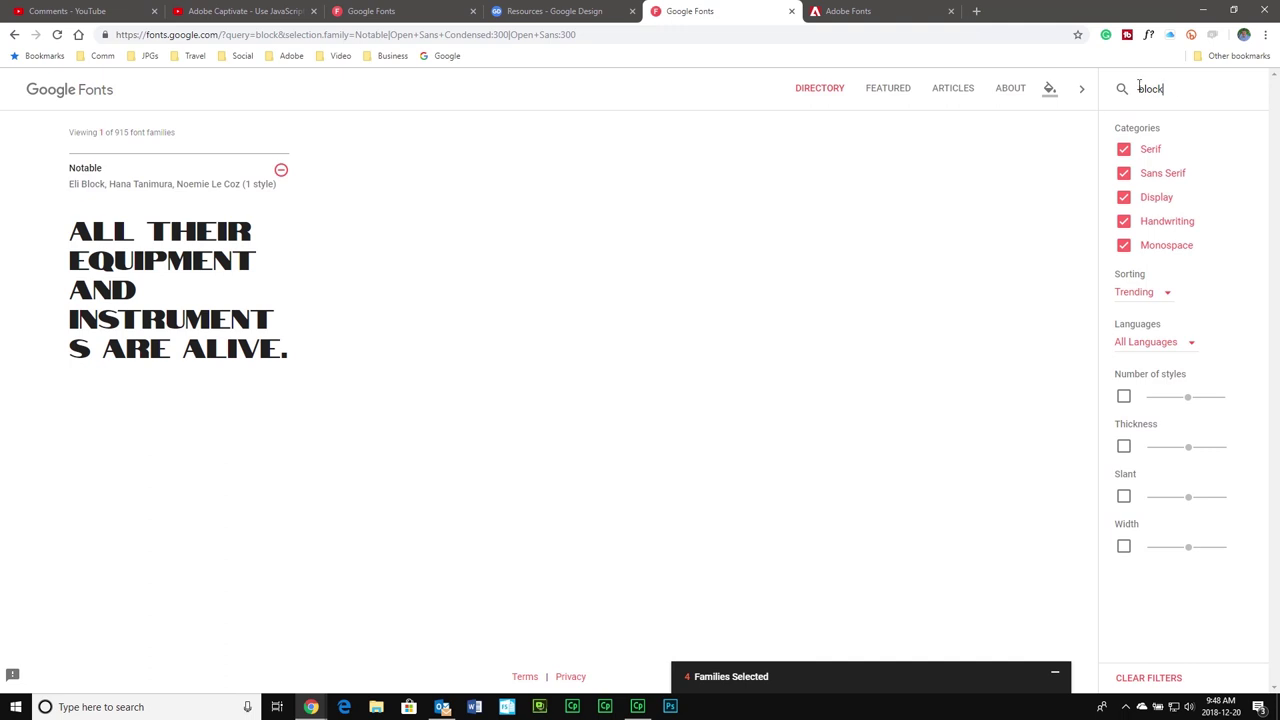
{"action": "left_click", "coordinate": [42, 92]}
{"action": "left_click", "coordinate": [1170, 92]}
{"action": "type", "text": "open sans"}
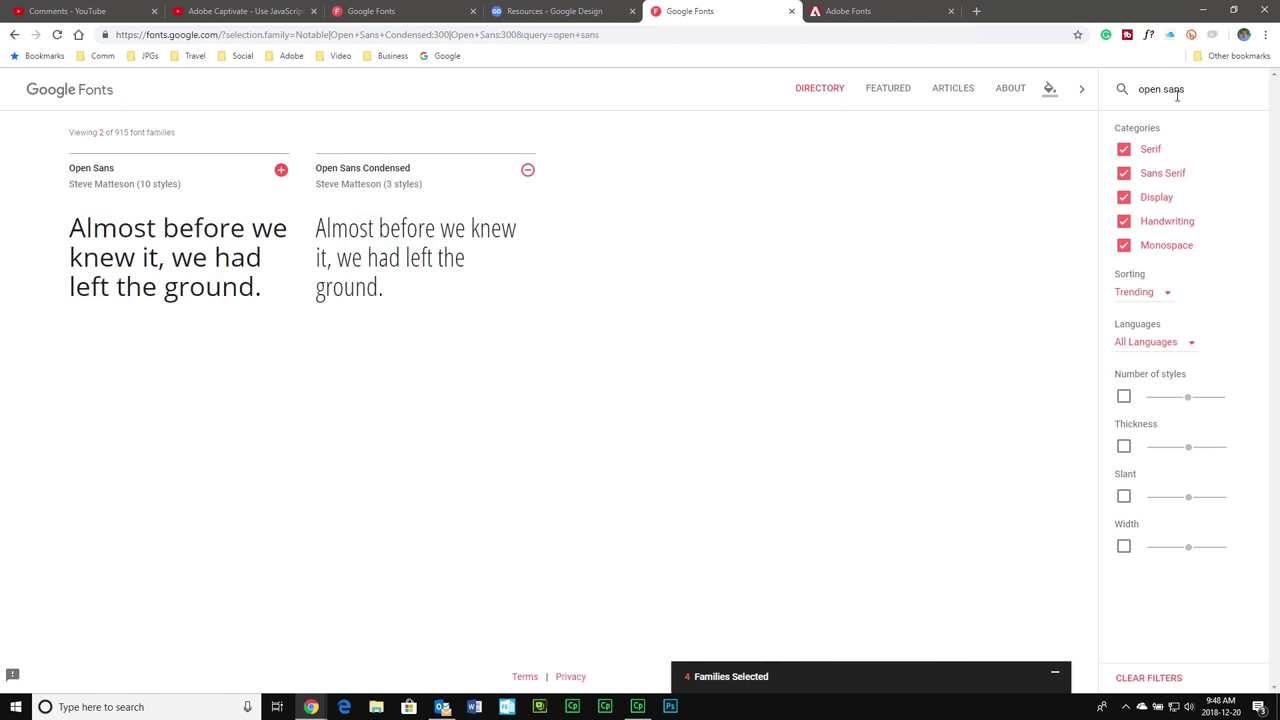
Remove Open Sans Condensed from the font selection and clear all remaining selected families
{"action": "left_click", "coordinate": [528, 170]}
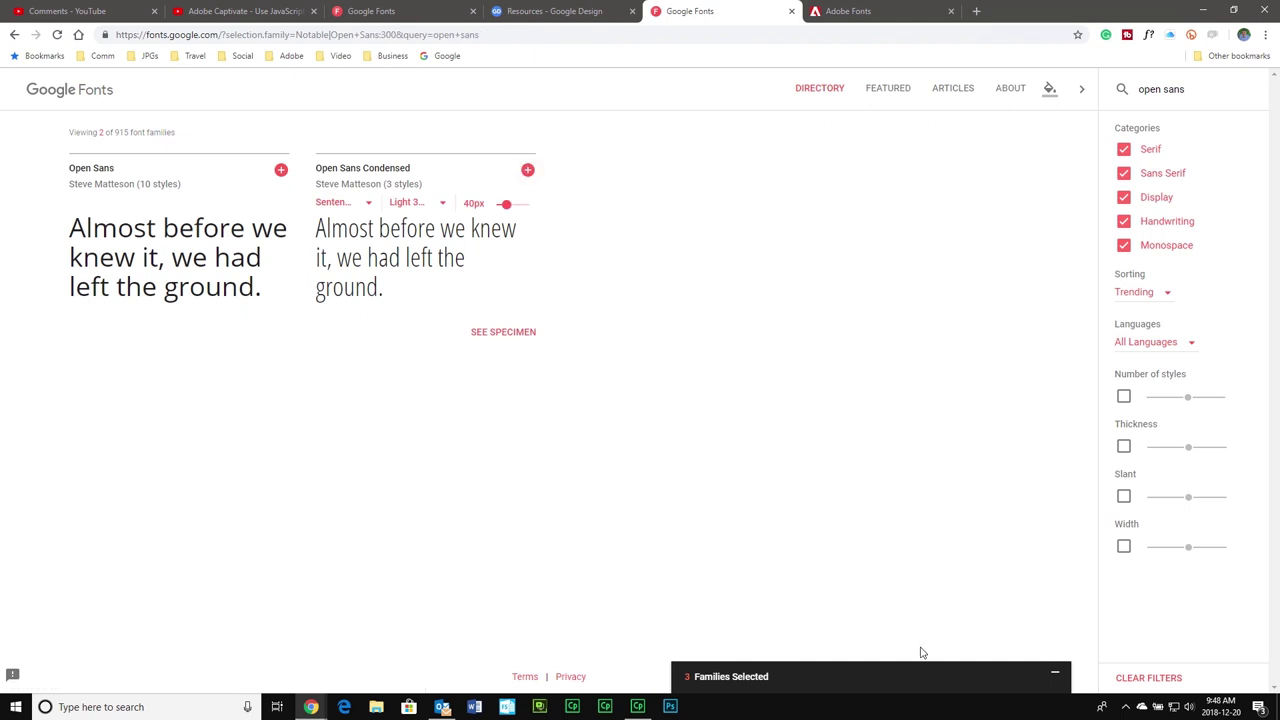
{"action": "left_click", "coordinate": [980, 688]}
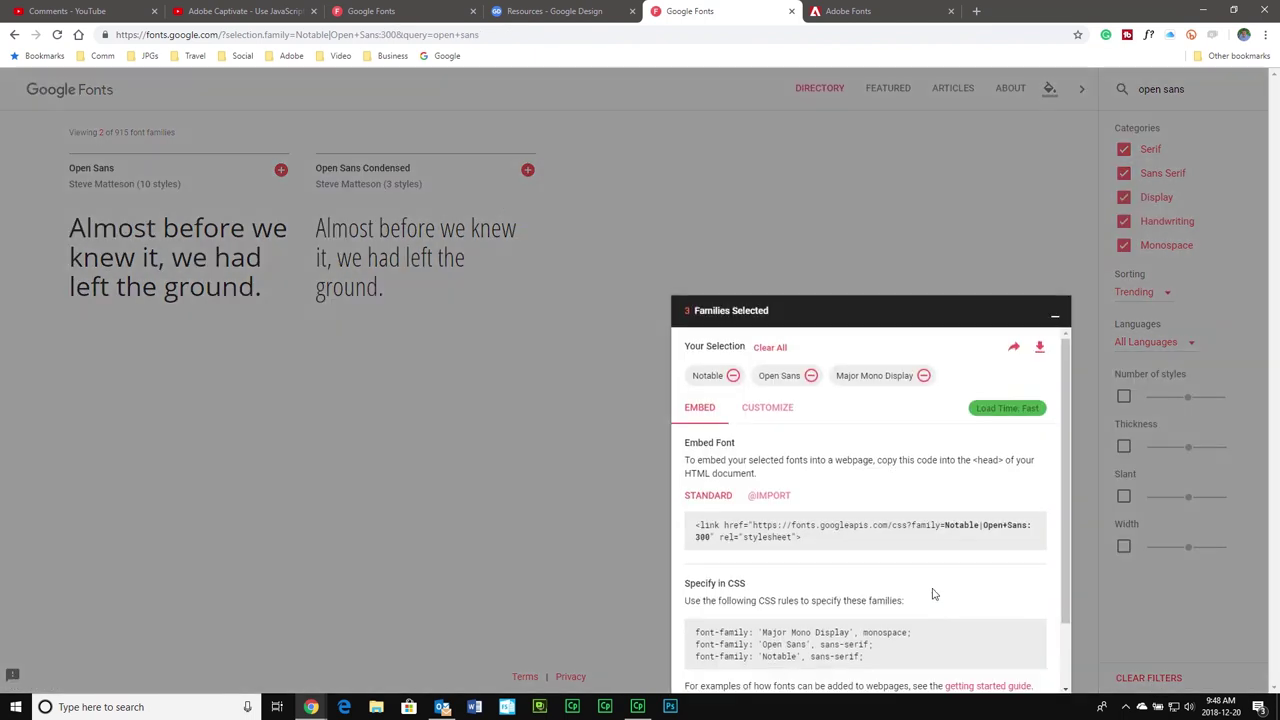
{"action": "left_click", "coordinate": [768, 346]}
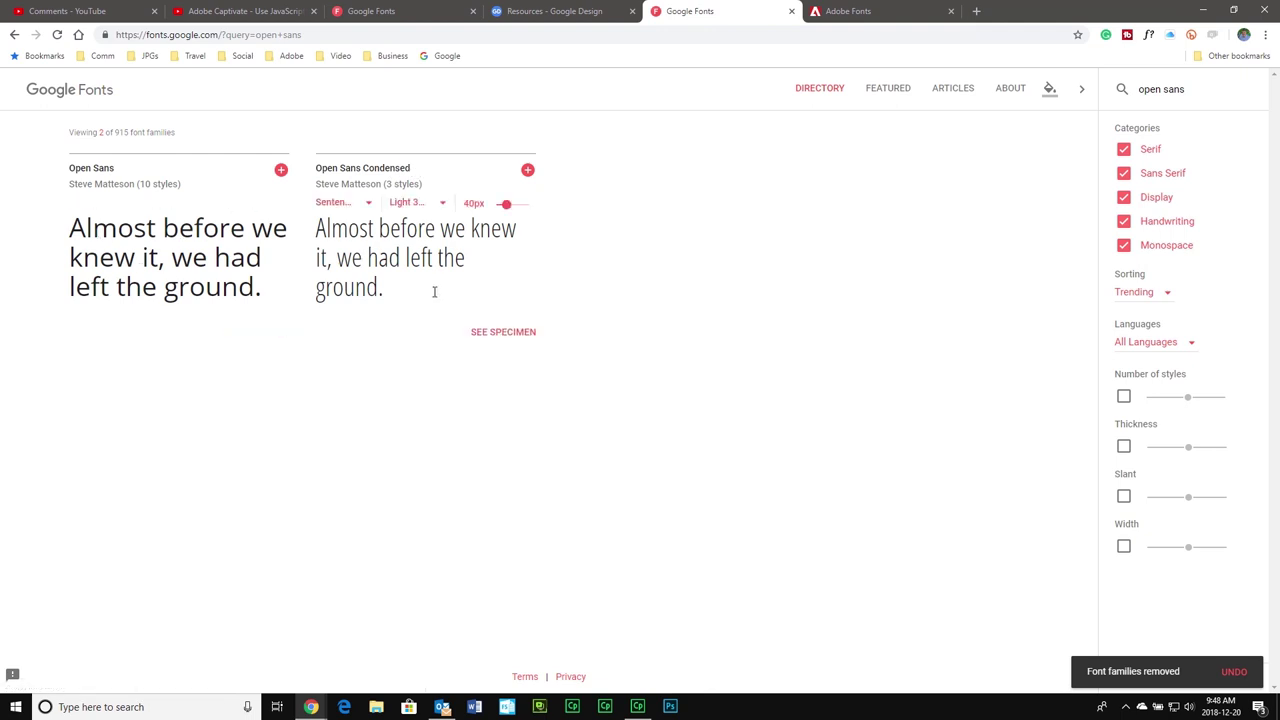
Select the Open Sans and Open Sans Condensed families and download them to the Desktop as fonts.zip
{"action": "left_click", "coordinate": [280, 172]}
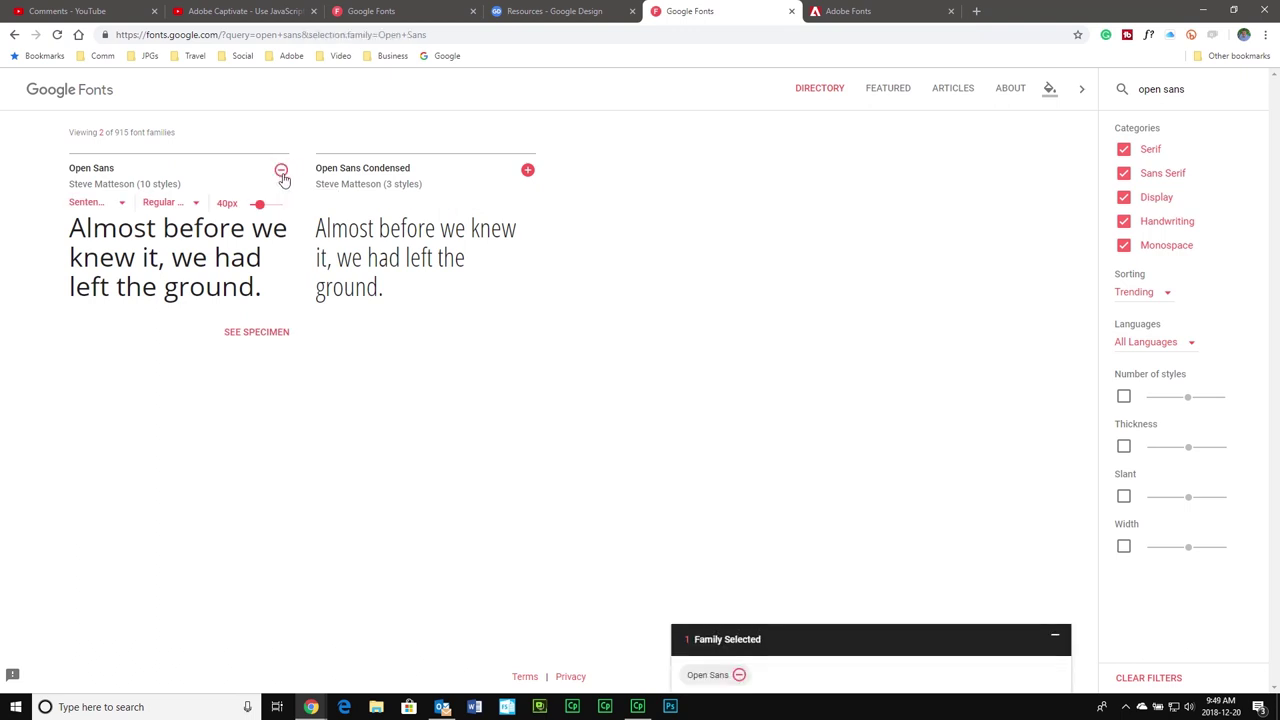
{"action": "left_click", "coordinate": [527, 172]}
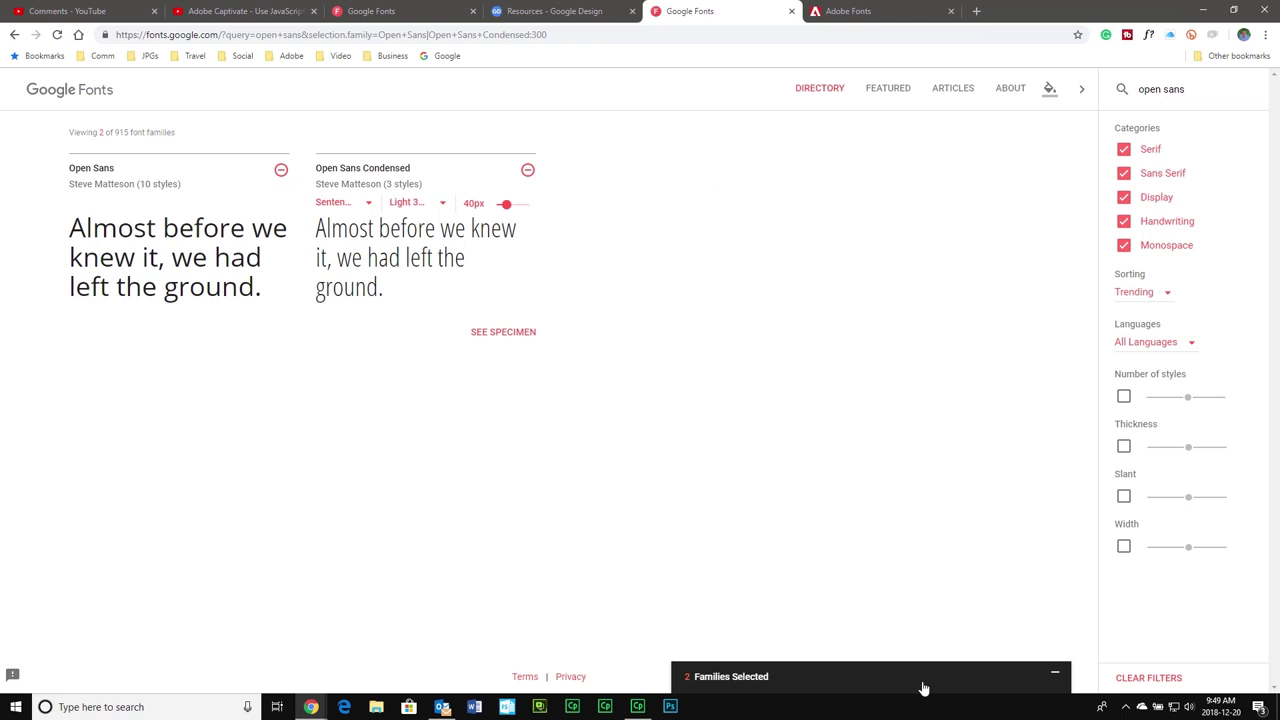
{"action": "left_click", "coordinate": [924, 689]}
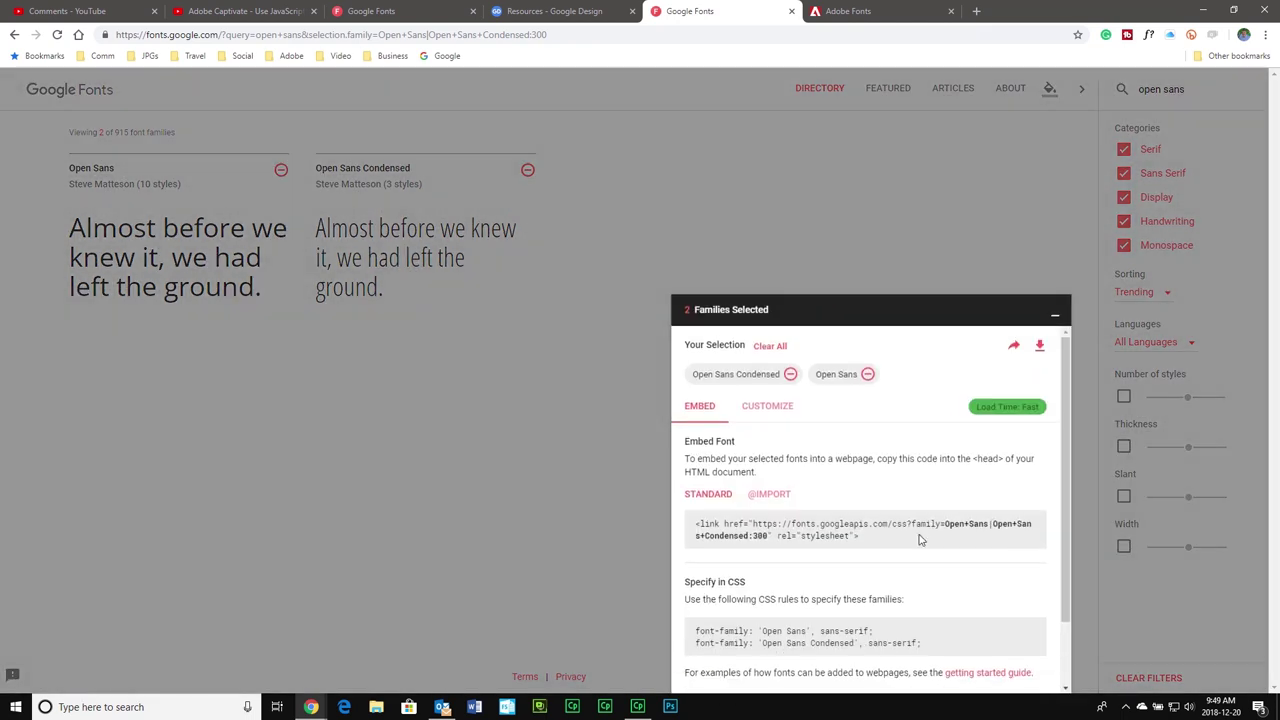
{"action": "left_click", "coordinate": [1040, 346]}
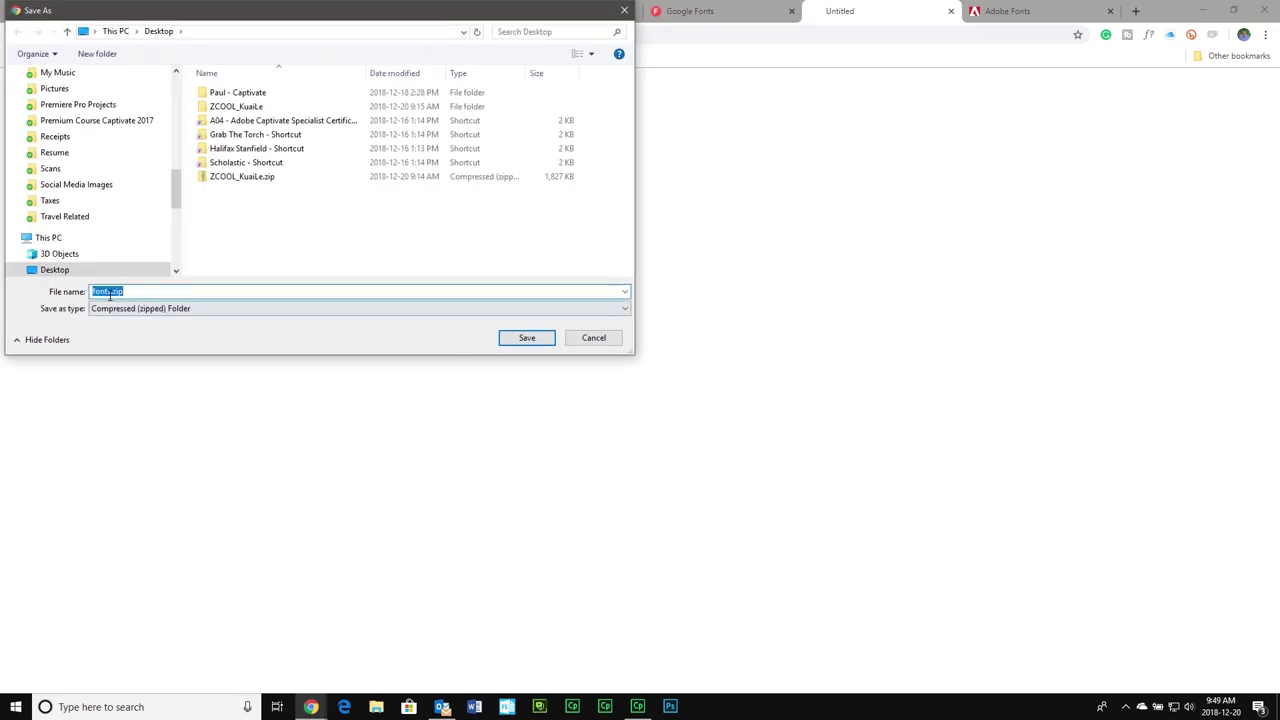
{"action": "left_click", "coordinate": [532, 340]}
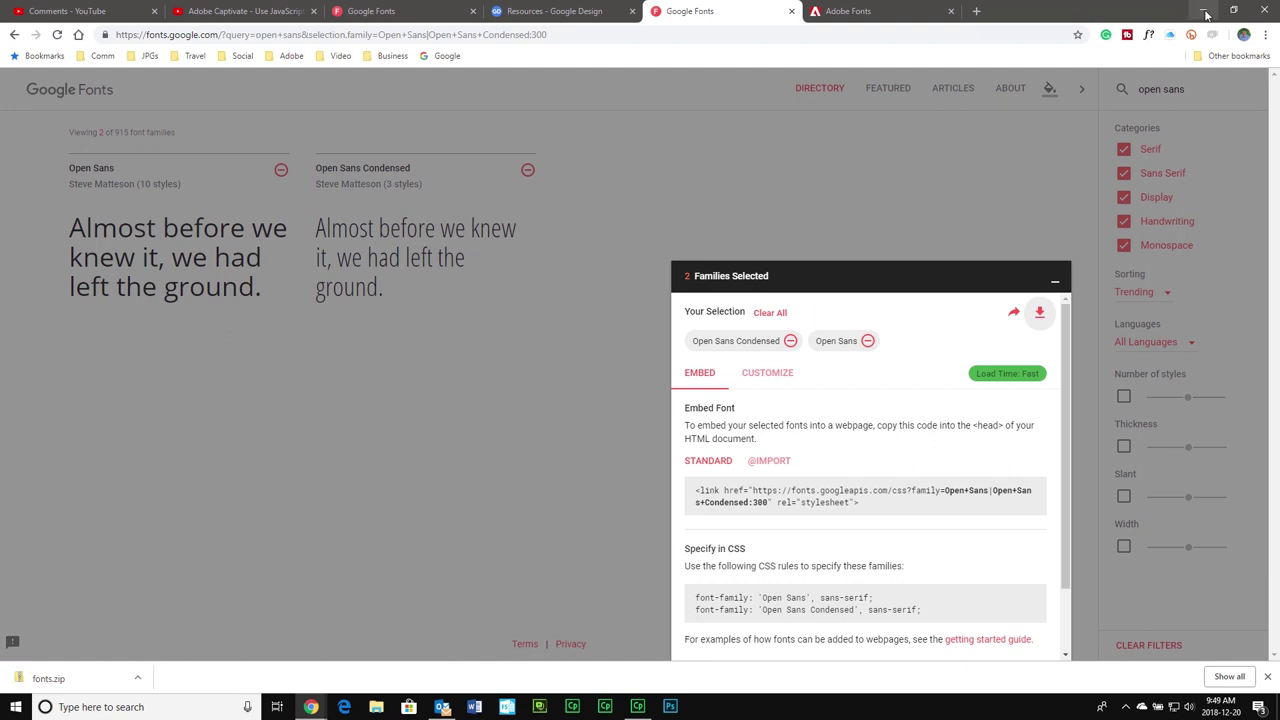
Look through the other open browser tabs and close the YouTube Comments tab
{"action": "left_click", "coordinate": [546, 13]}
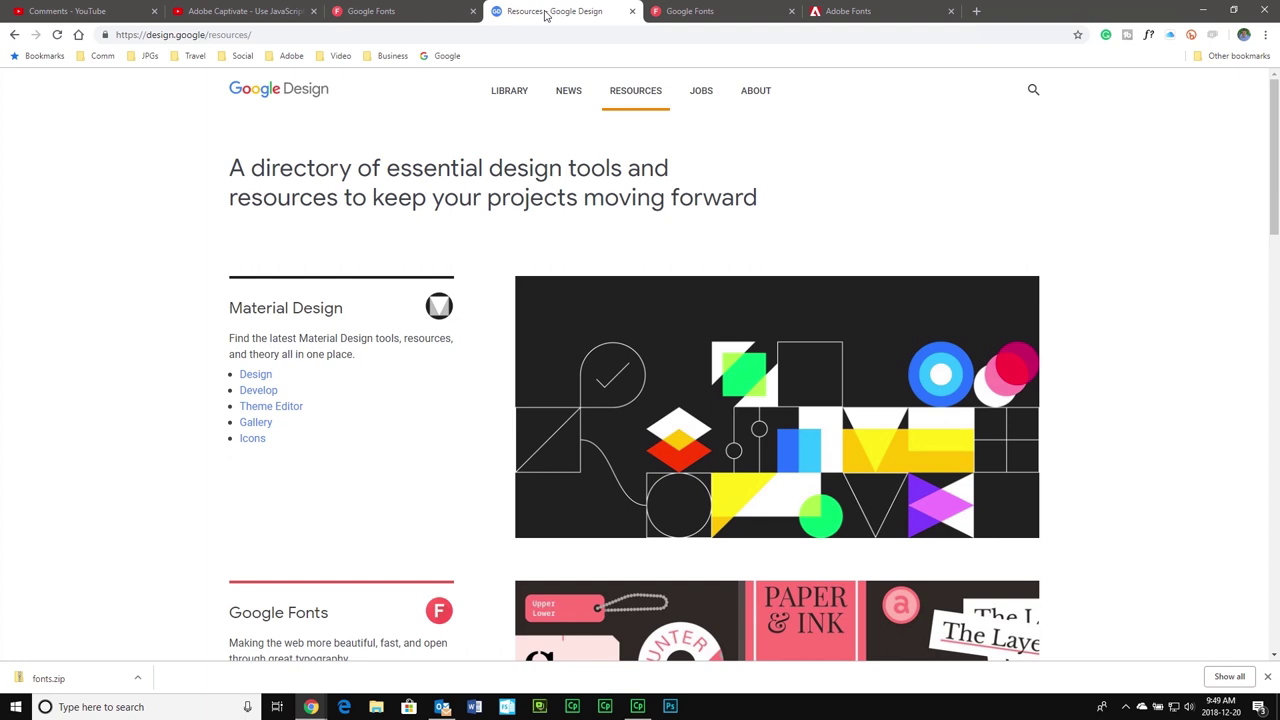
{"action": "left_click", "coordinate": [386, 11]}
{"action": "left_click", "coordinate": [177, 12]}
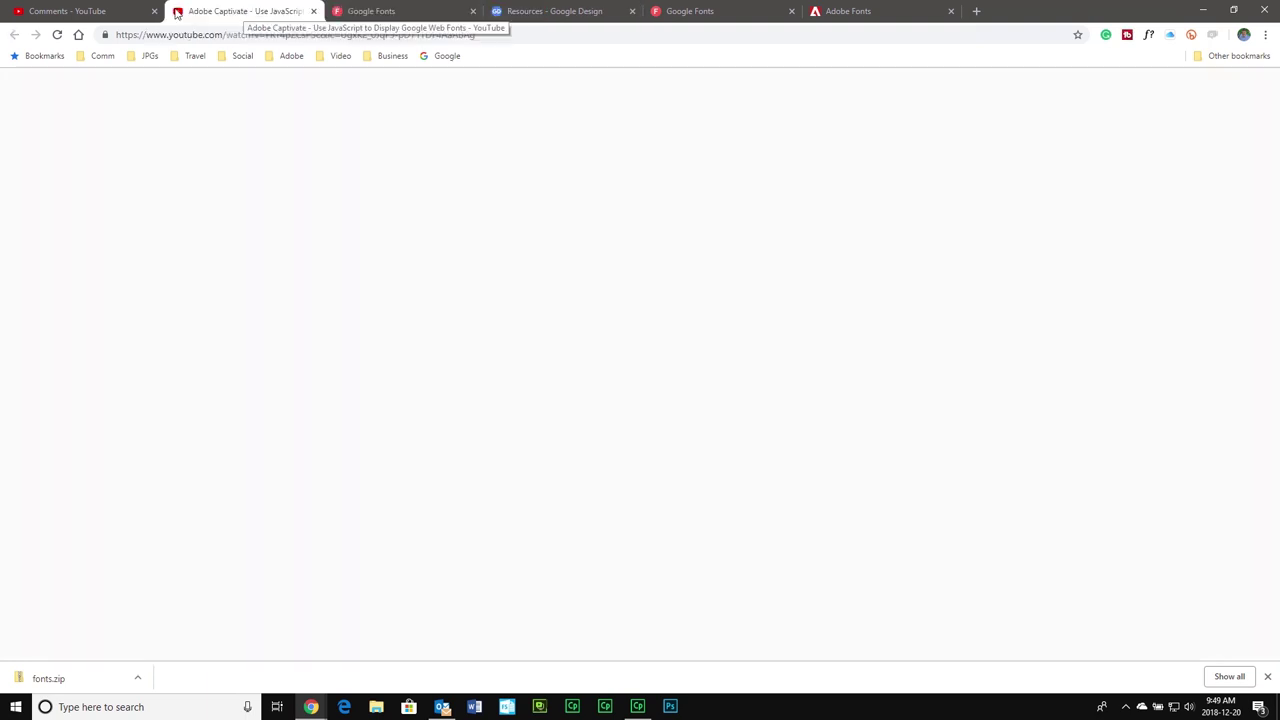
{"action": "left_click", "coordinate": [117, 11]}
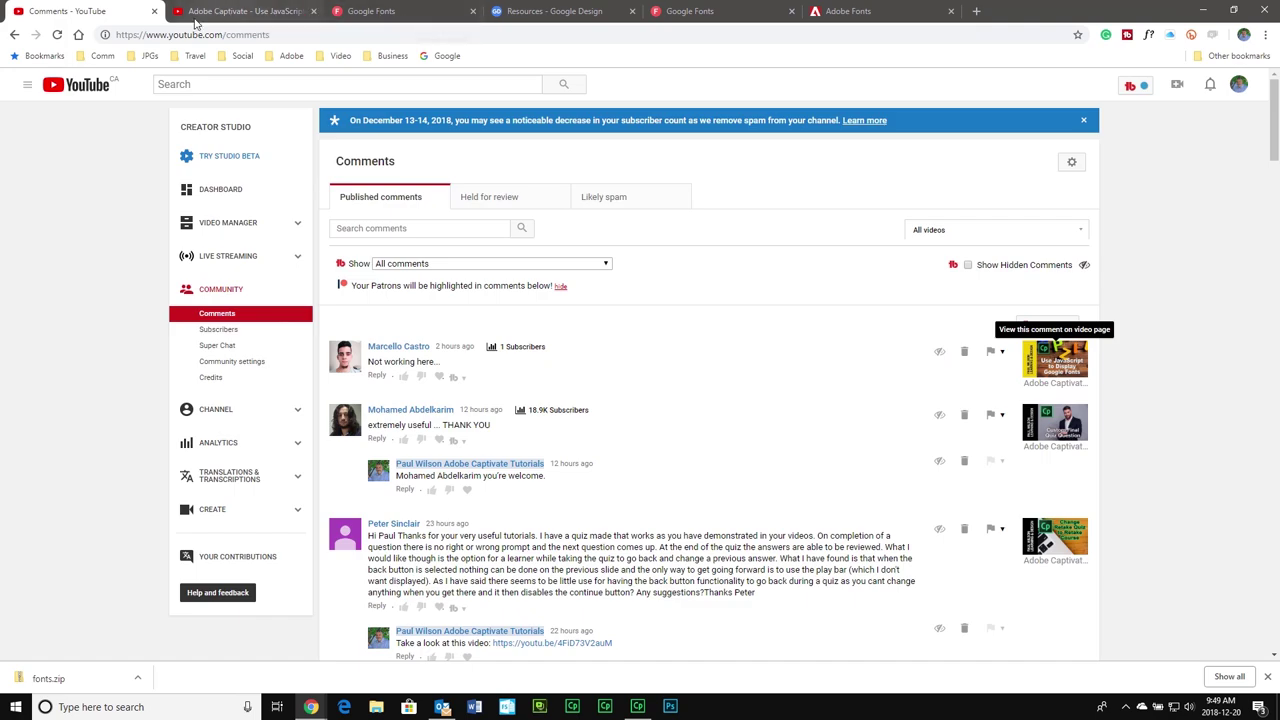
{"action": "left_click", "coordinate": [153, 12]}
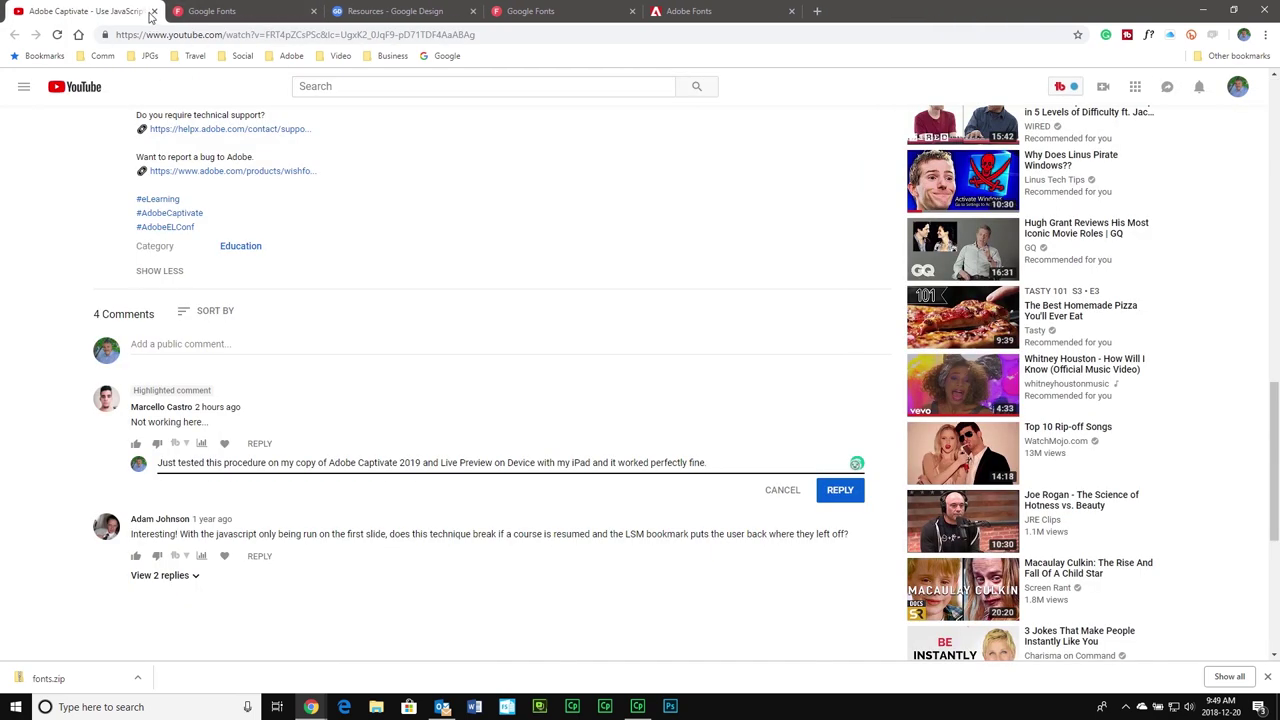
Close the YouTube video tab and search the Google Fonts directory for "material design"
{"action": "left_click", "coordinate": [155, 12]}
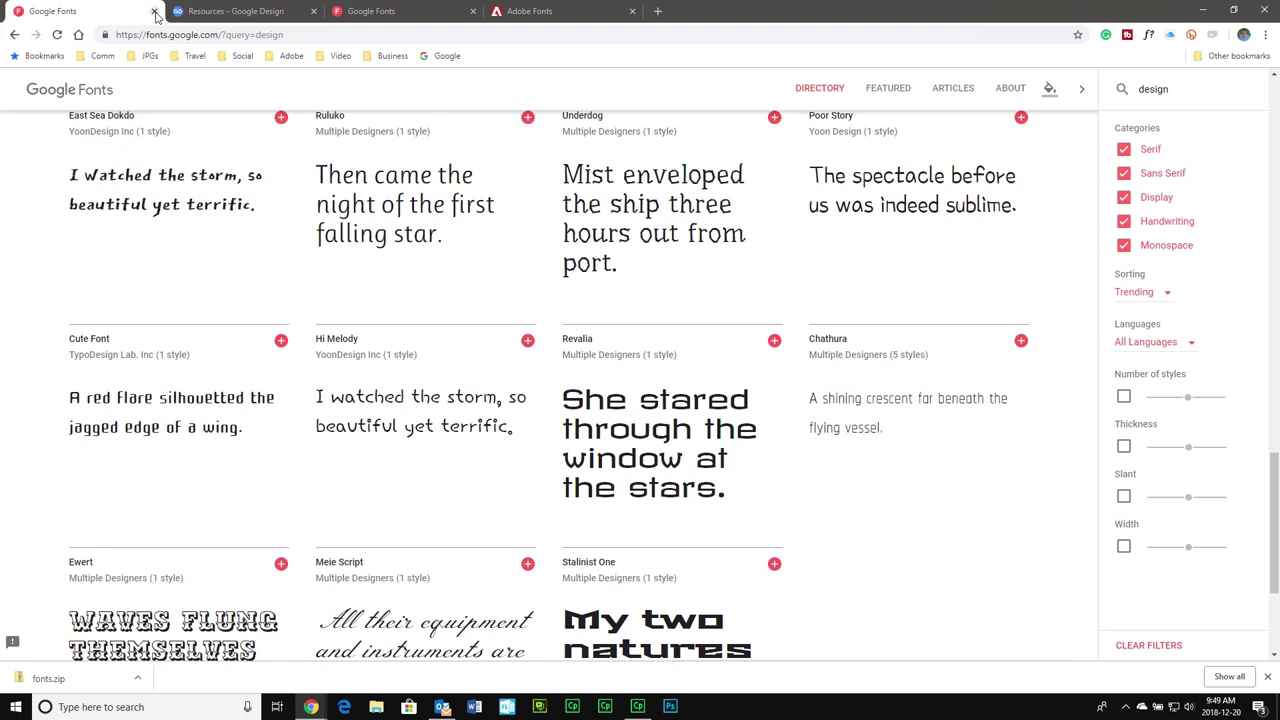
{"action": "scroll", "coordinate": [912, 325], "scroll_direction": "up", "scroll_amount": 10}
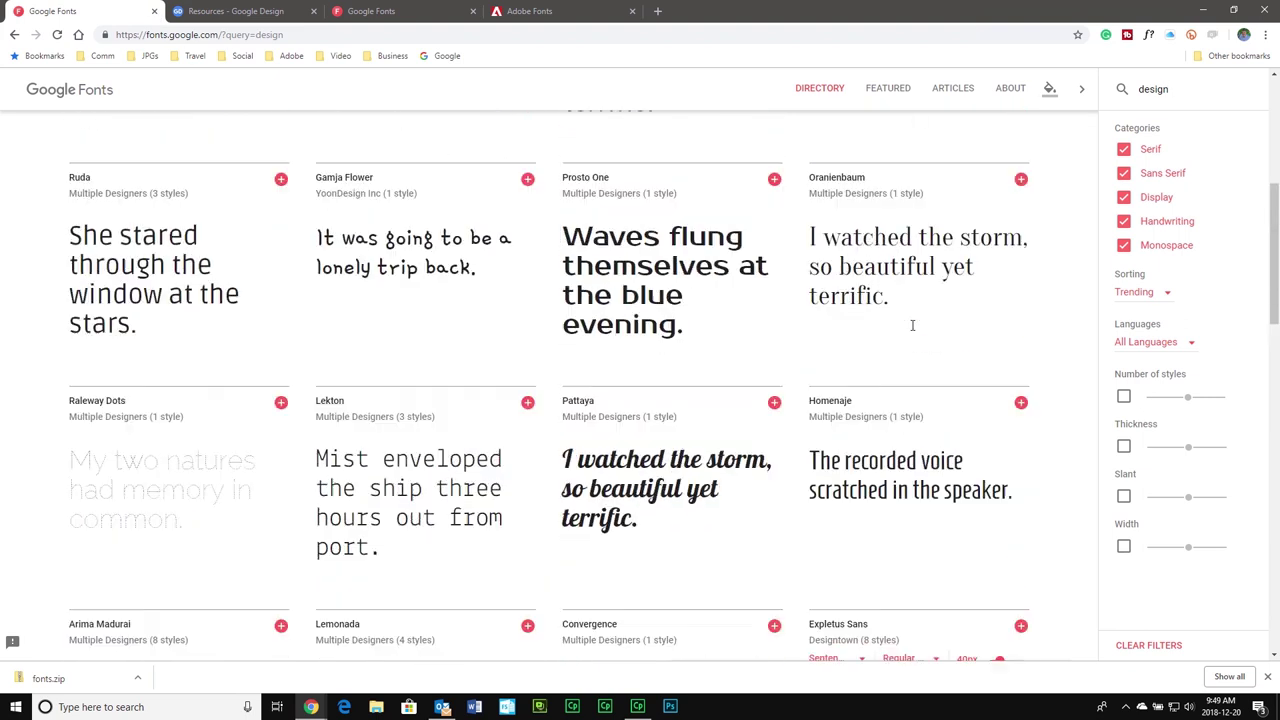
{"action": "scroll", "coordinate": [912, 325], "scroll_direction": "up", "scroll_amount": 5}
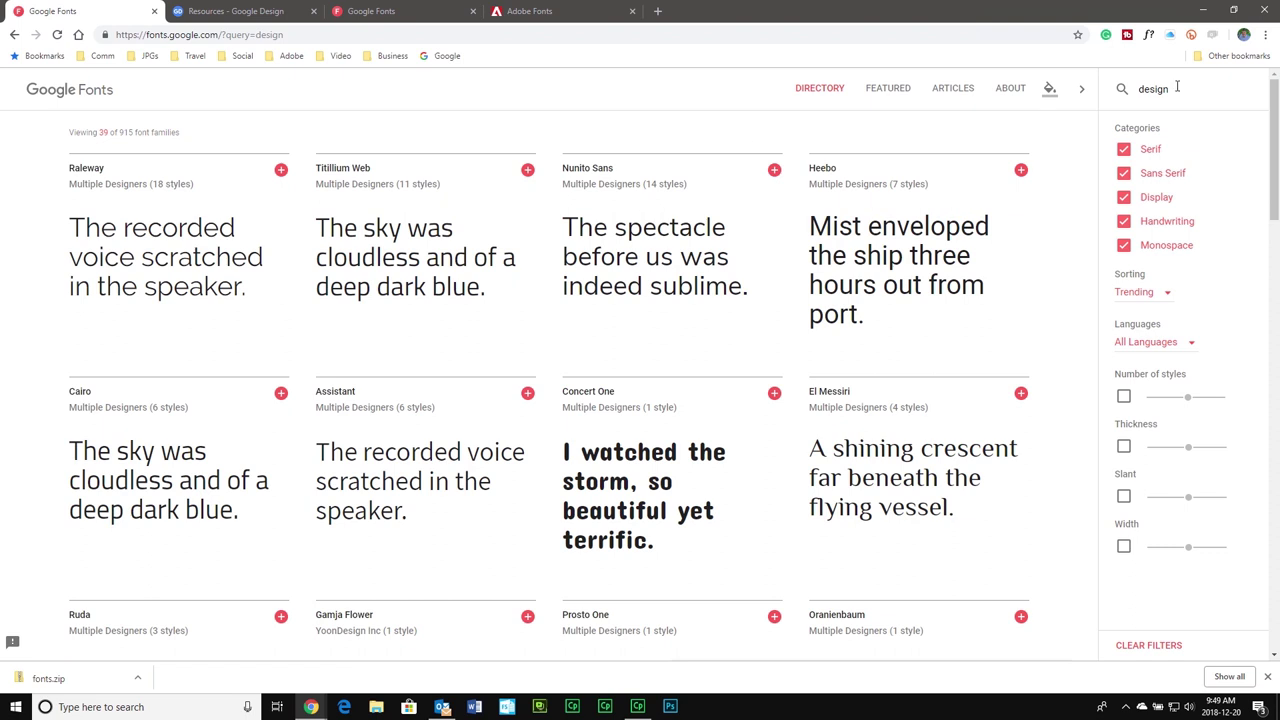
{"action": "key", "text": "ctrl+a"}
{"action": "type", "text": "des"}
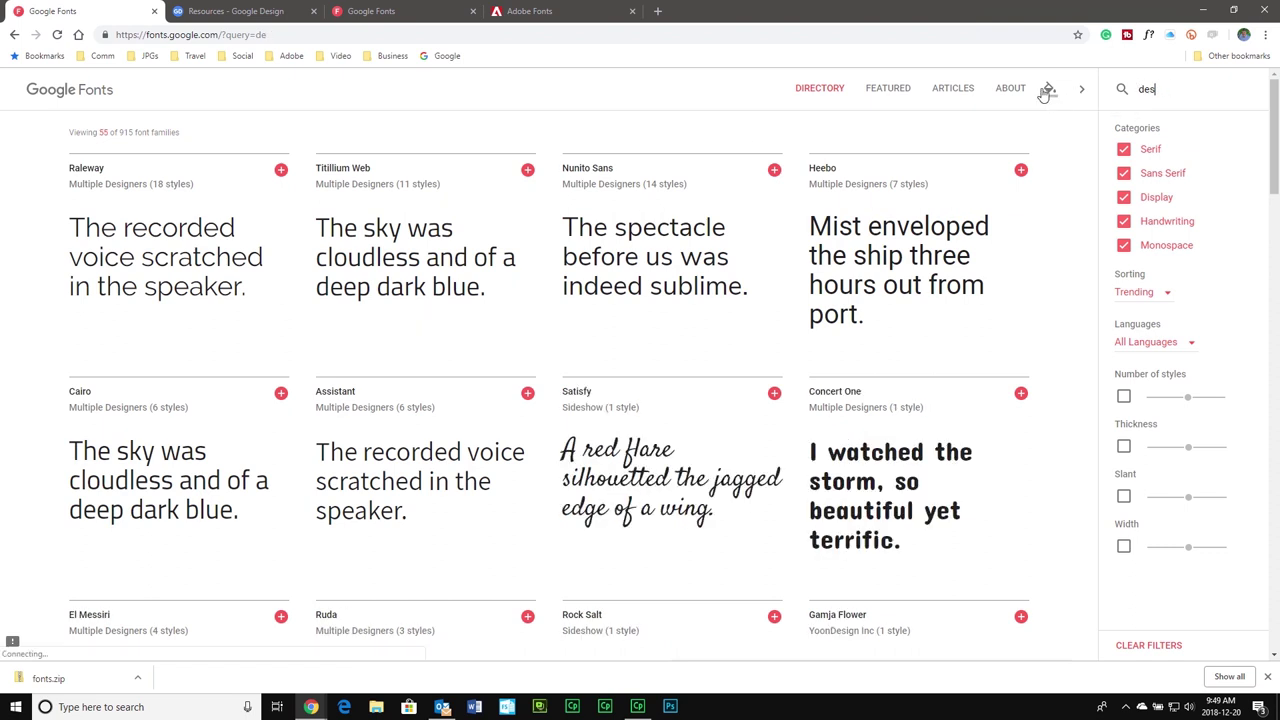
{"action": "key", "text": "BackSpace"}
{"action": "key", "text": "BackSpace"}
{"action": "key", "text": "BackSpace"}
{"action": "type", "text": "mat"}
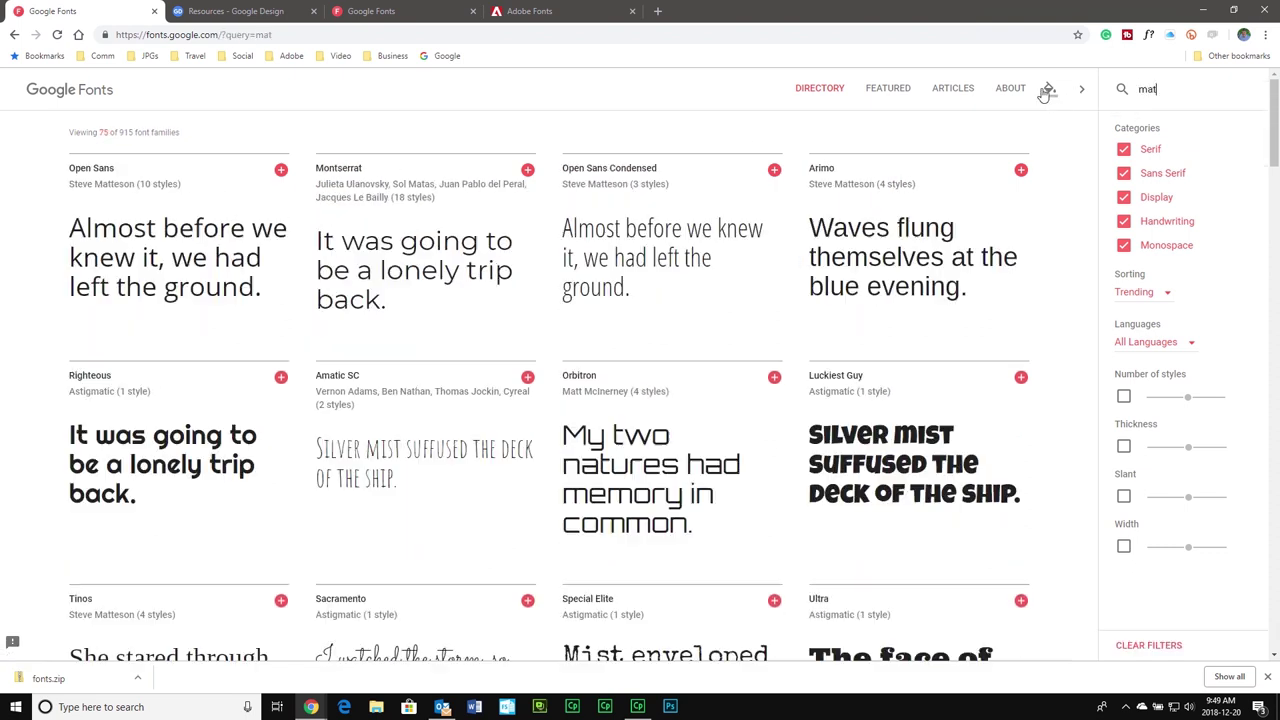
{"action": "type", "text": "erial design"}
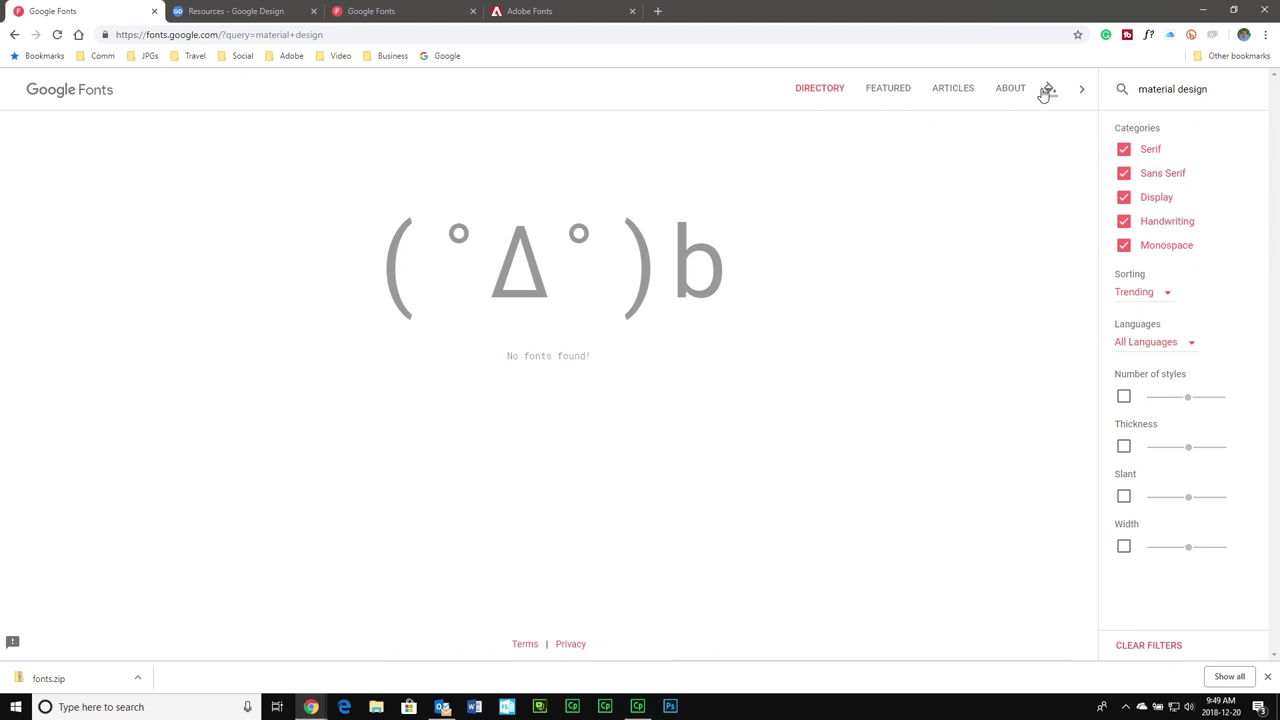
Open the Material Design Icons page from the Google Design resources and look through the available icons
{"action": "left_click", "coordinate": [212, 8]}
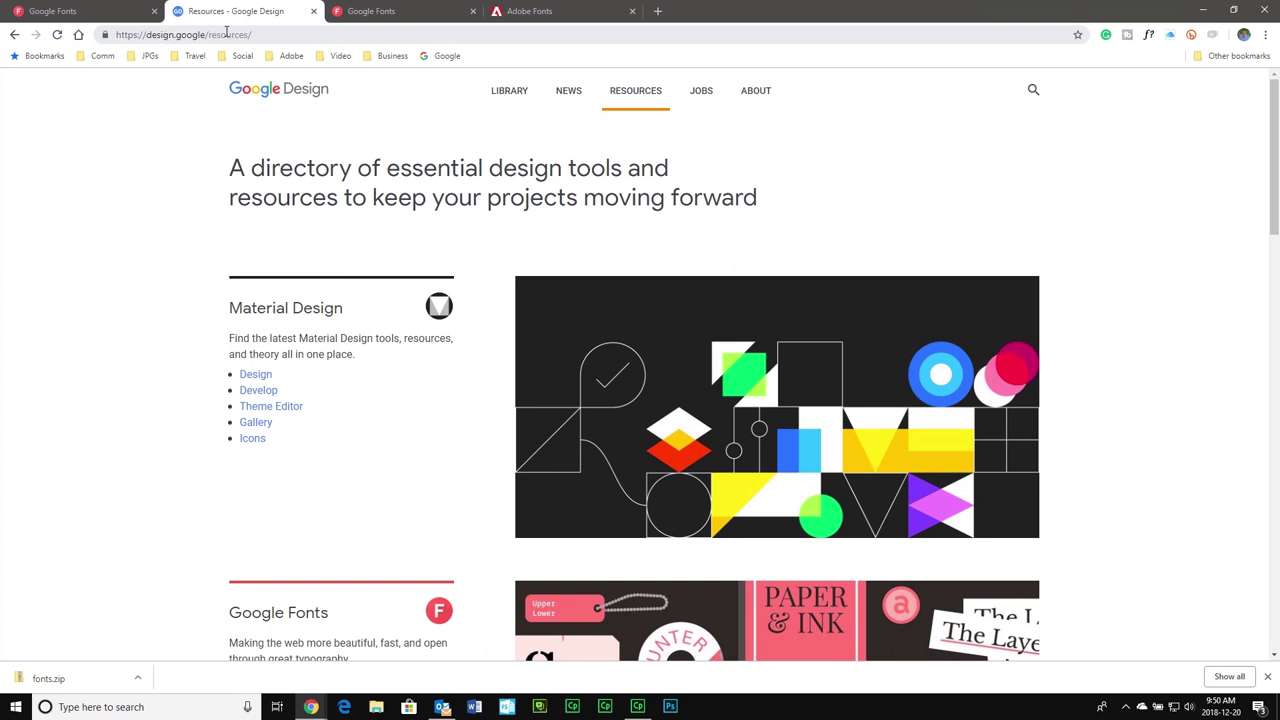
{"action": "left_click", "coordinate": [253, 443]}
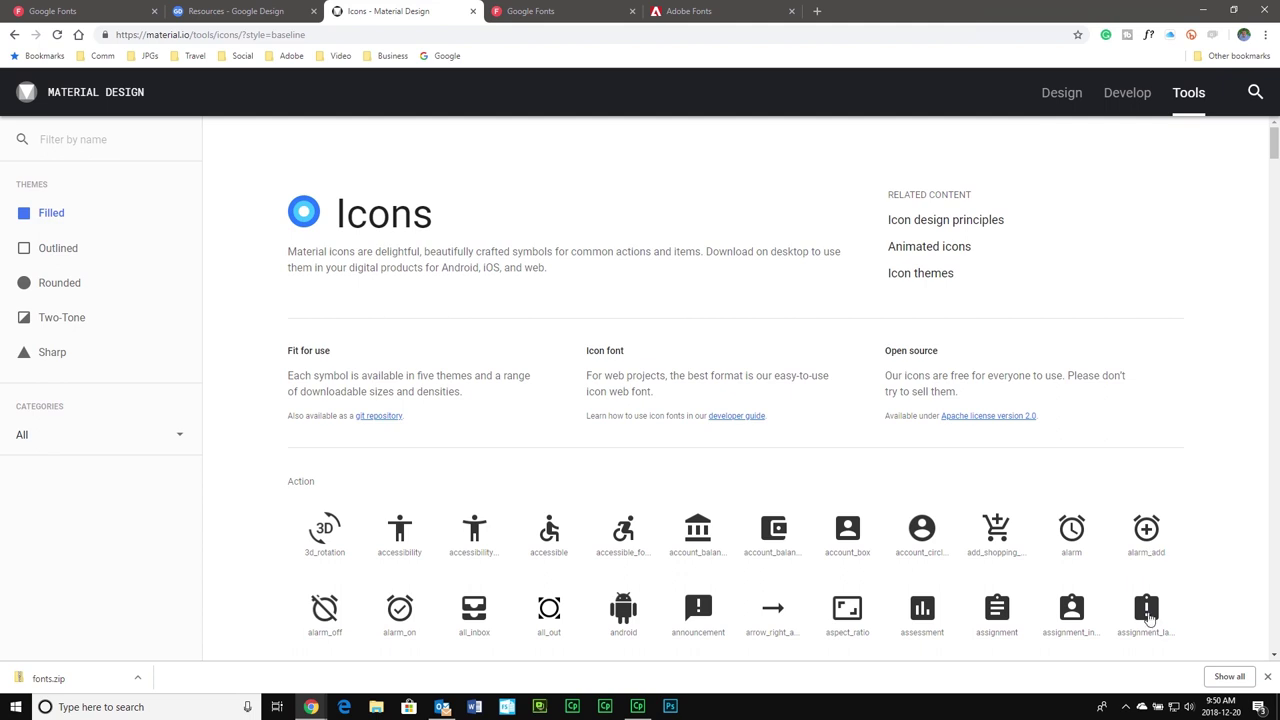
{"action": "scroll", "coordinate": [771, 487], "scroll_direction": "down", "scroll_amount": 3}
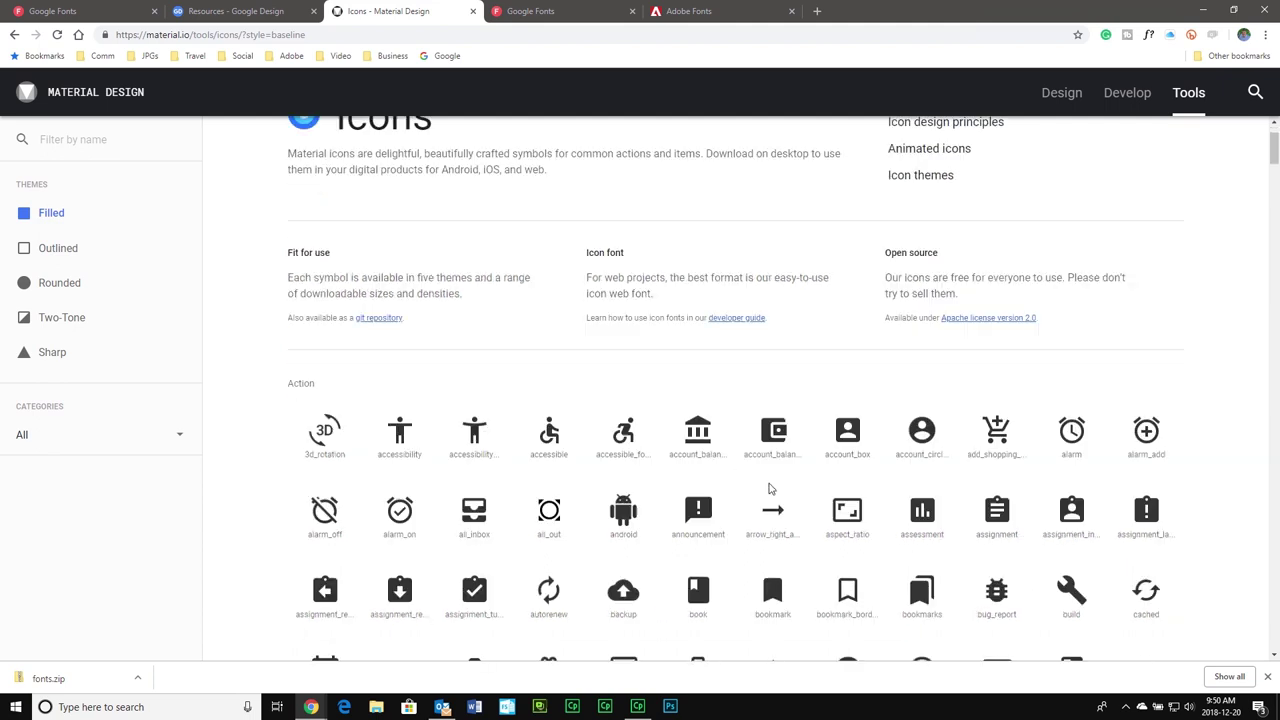
{"action": "scroll", "coordinate": [777, 487], "scroll_direction": "down", "scroll_amount": 1}
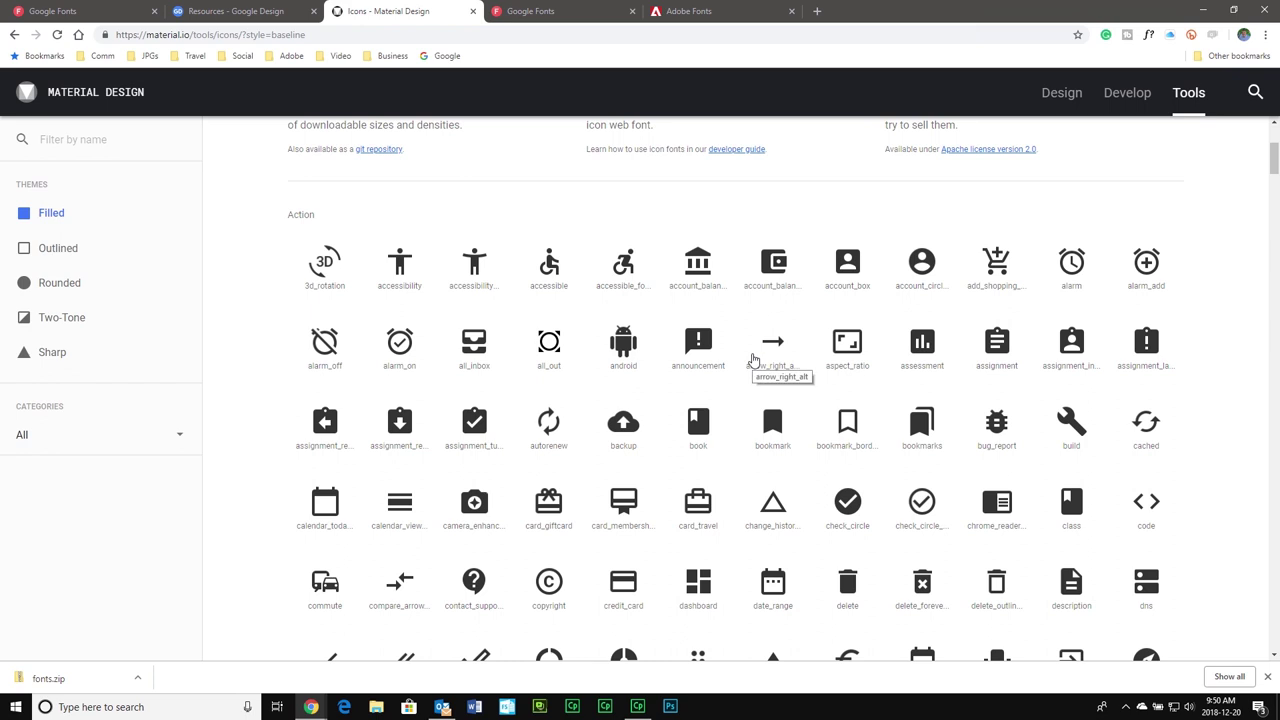
{"action": "scroll", "coordinate": [753, 360], "scroll_direction": "down", "scroll_amount": 5}
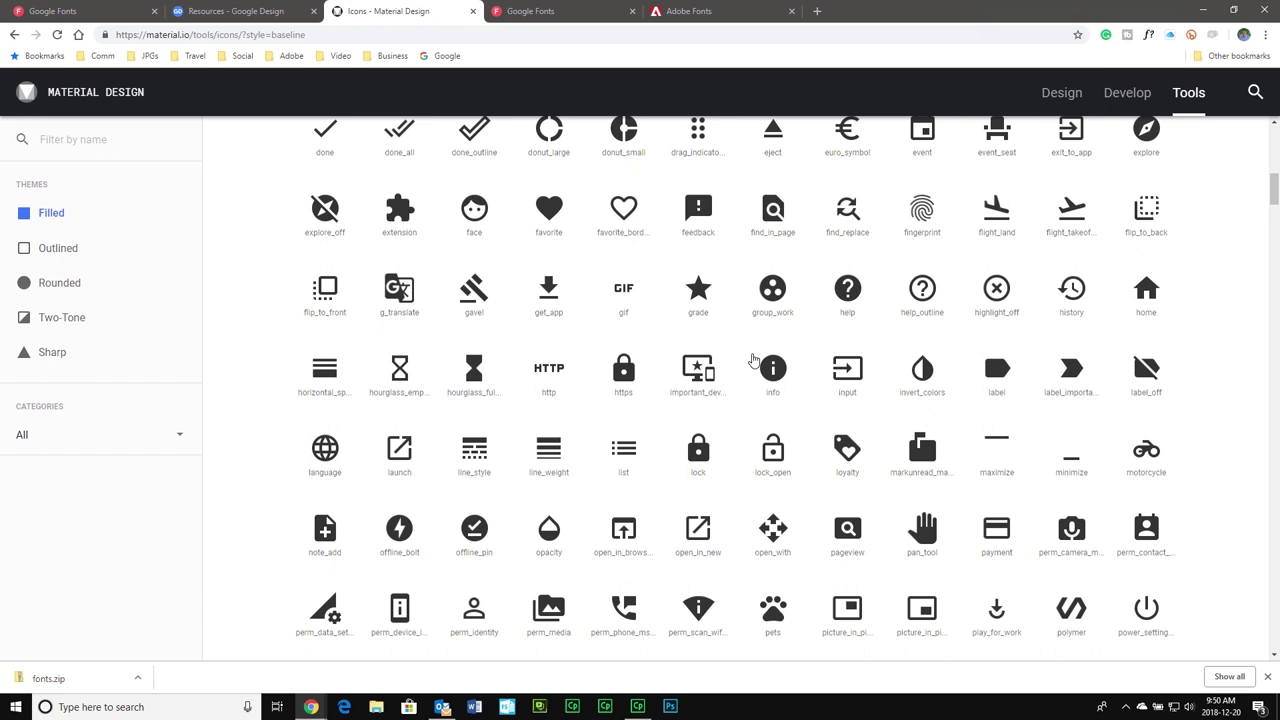
{"action": "scroll", "coordinate": [753, 360], "scroll_direction": "down", "scroll_amount": 1}
{"action": "scroll", "coordinate": [753, 360], "scroll_direction": "up", "scroll_amount": 8}
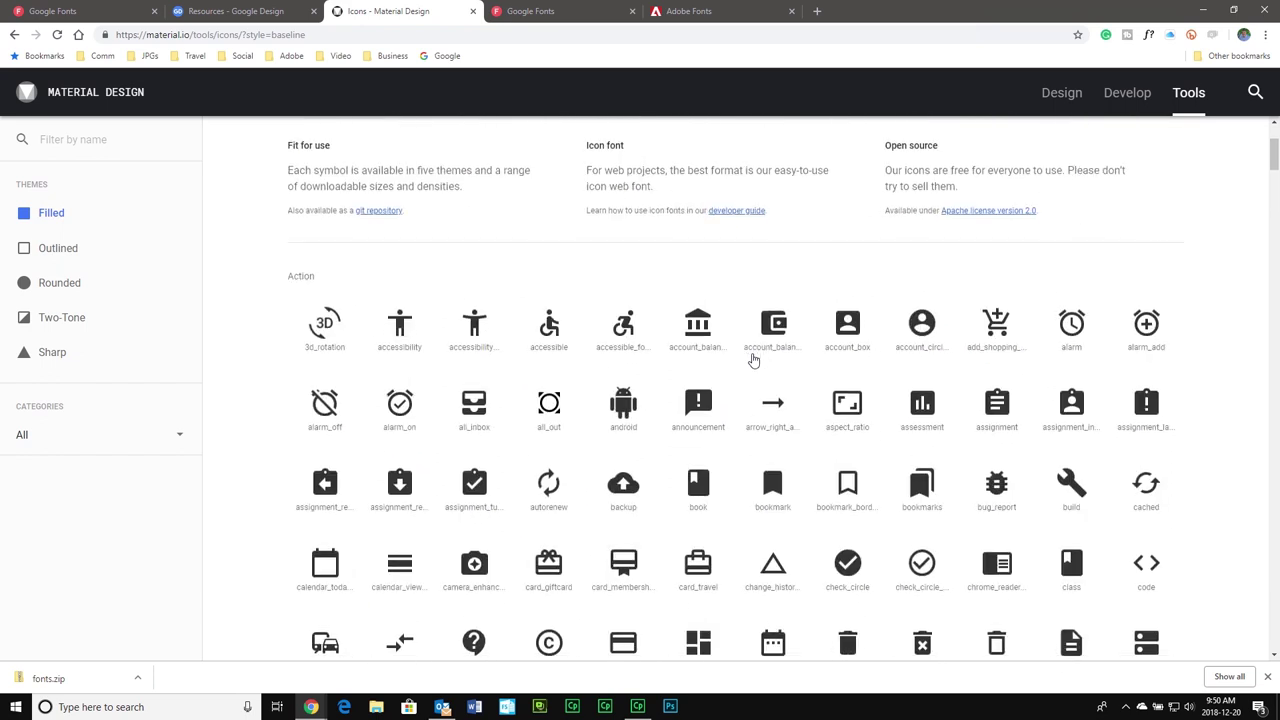
{"action": "scroll", "coordinate": [753, 360], "scroll_direction": "up", "scroll_amount": 2}
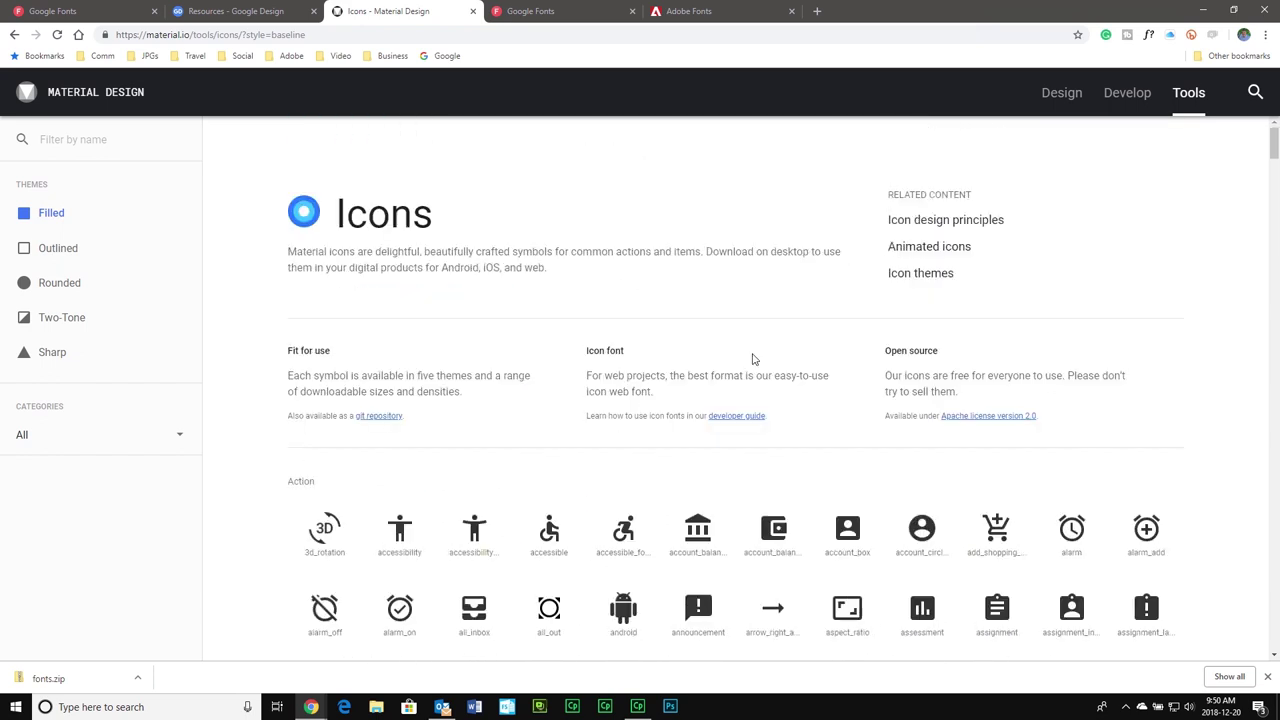
Open the icon font developer guide and read from Getting the icons through the Google Web Fonts and self-hosting setup methods
{"action": "left_click", "coordinate": [746, 416]}
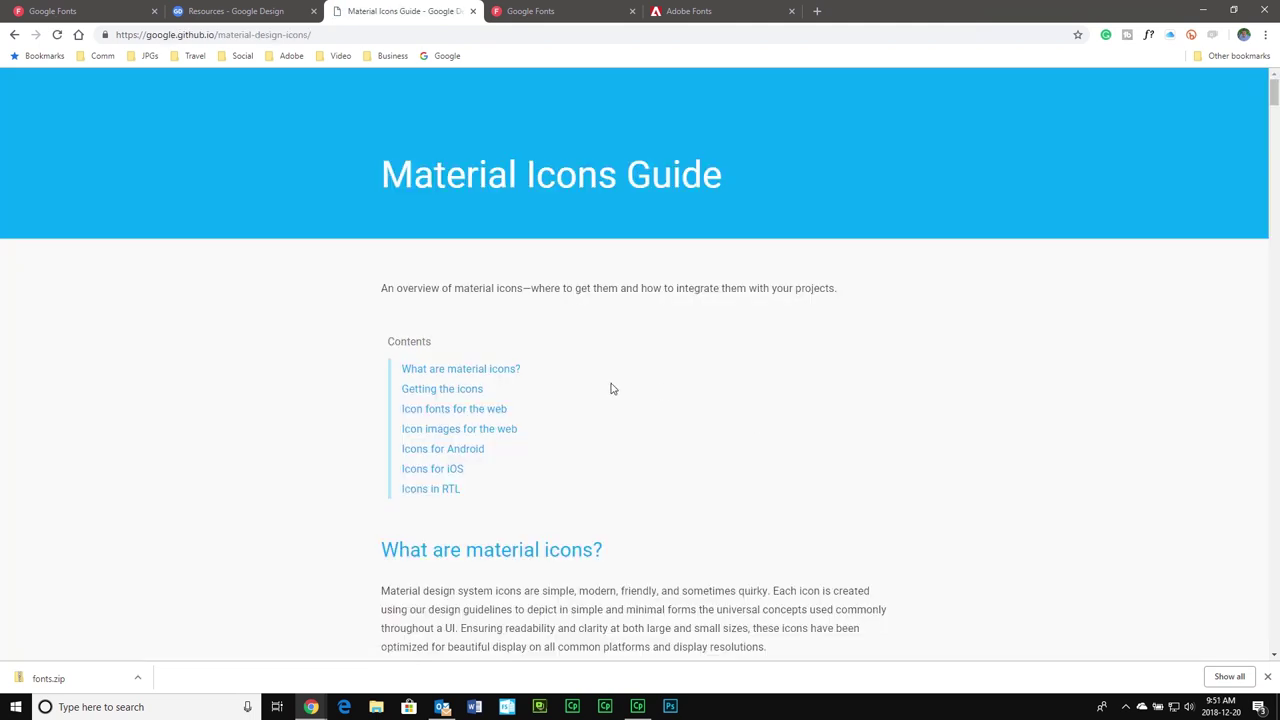
{"action": "left_click", "coordinate": [470, 390]}
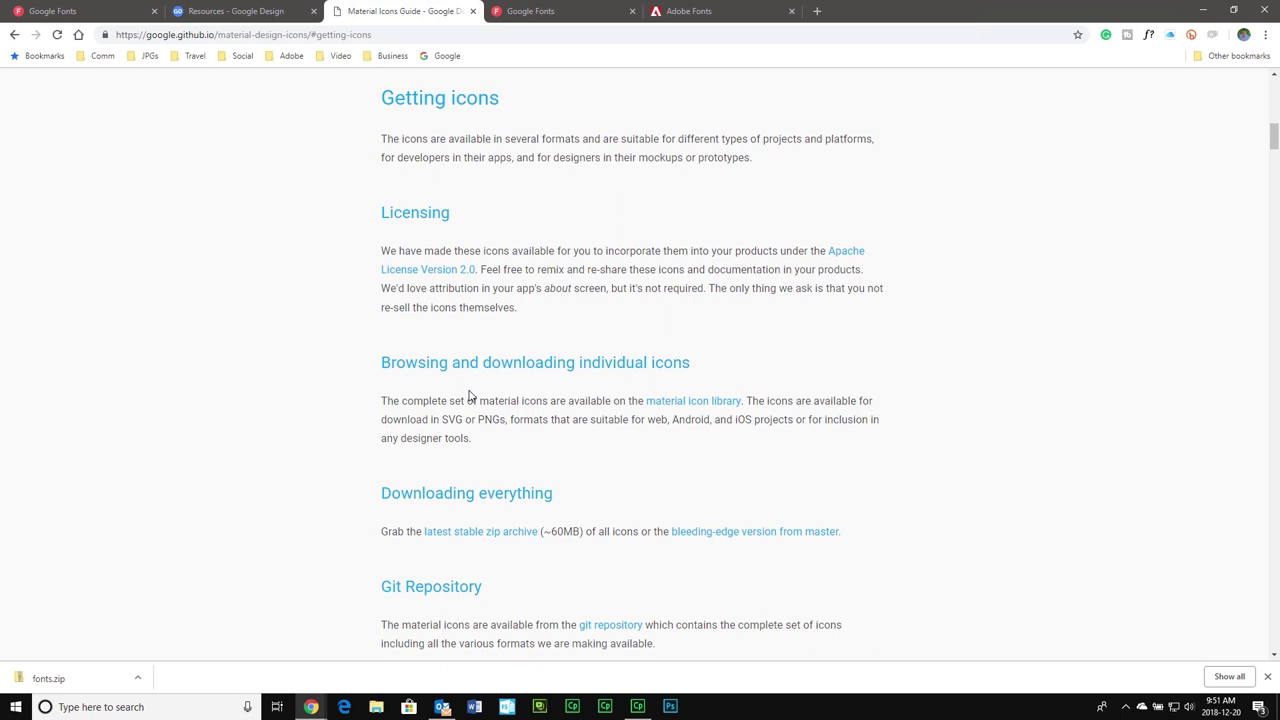
{"action": "scroll", "coordinate": [470, 396], "scroll_direction": "down", "scroll_amount": 2}
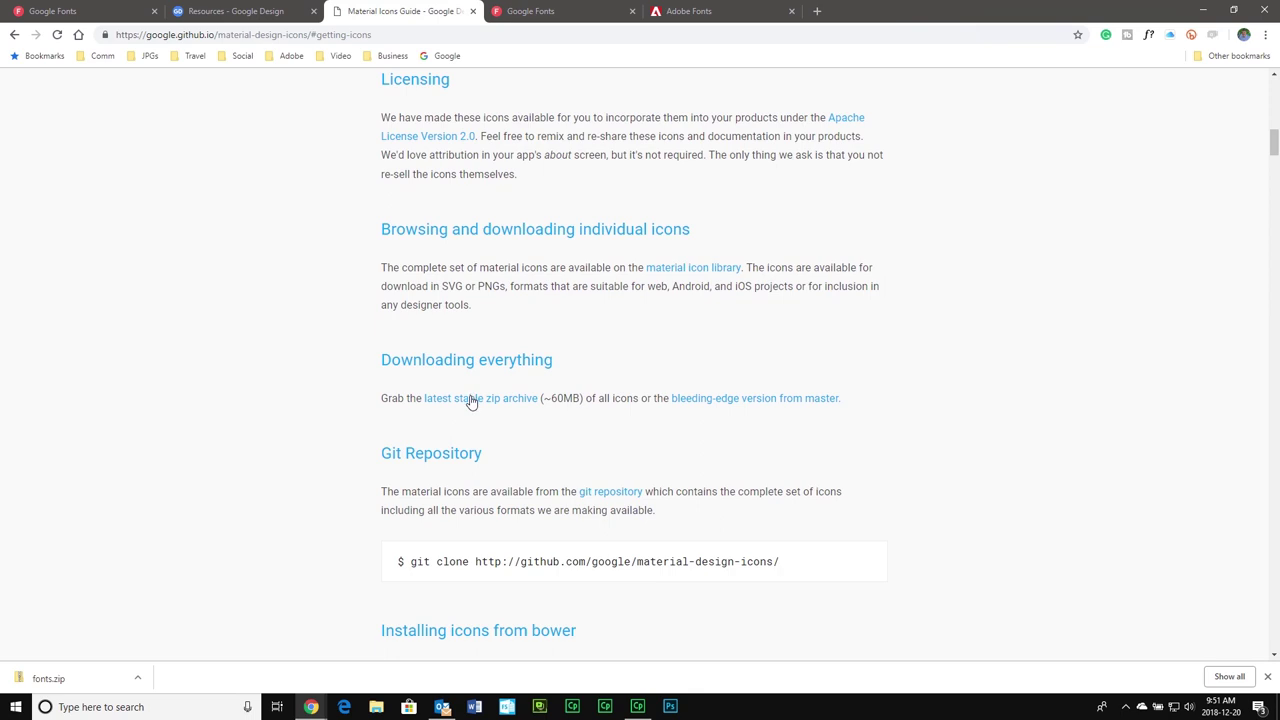
{"action": "scroll", "coordinate": [470, 400], "scroll_direction": "down", "scroll_amount": 4}
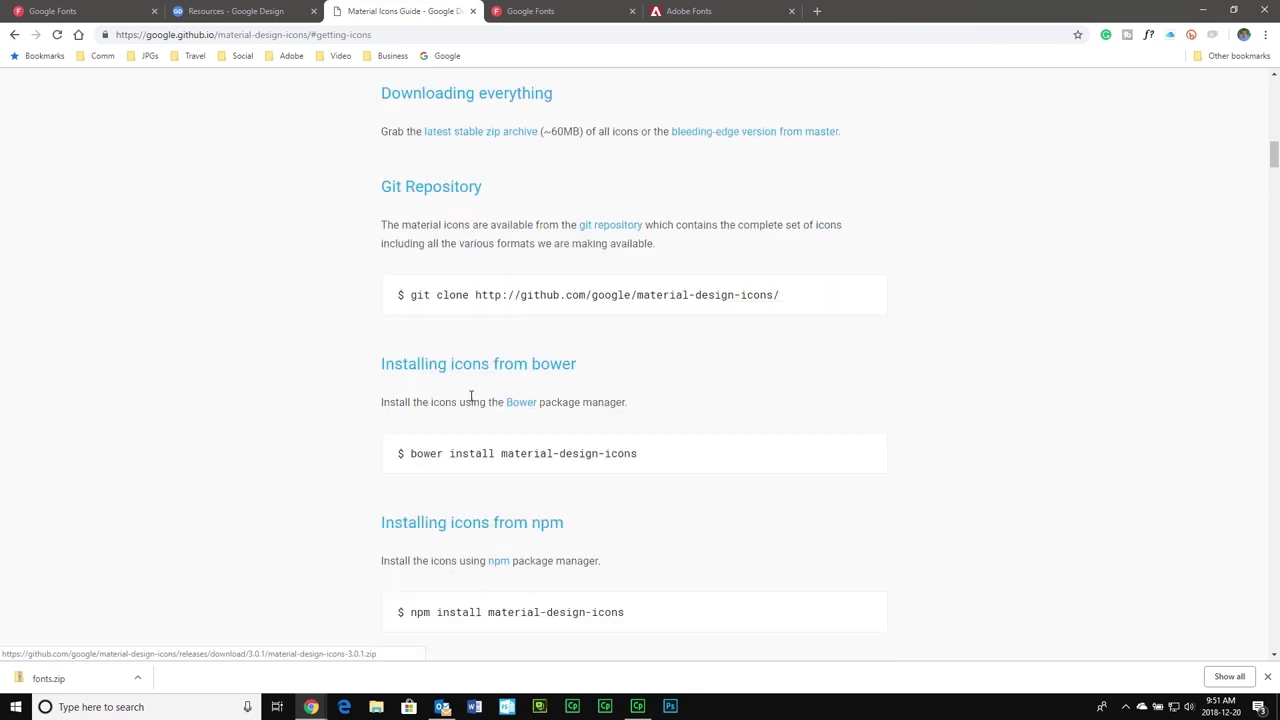
{"action": "scroll", "coordinate": [471, 398], "scroll_direction": "down", "scroll_amount": 3}
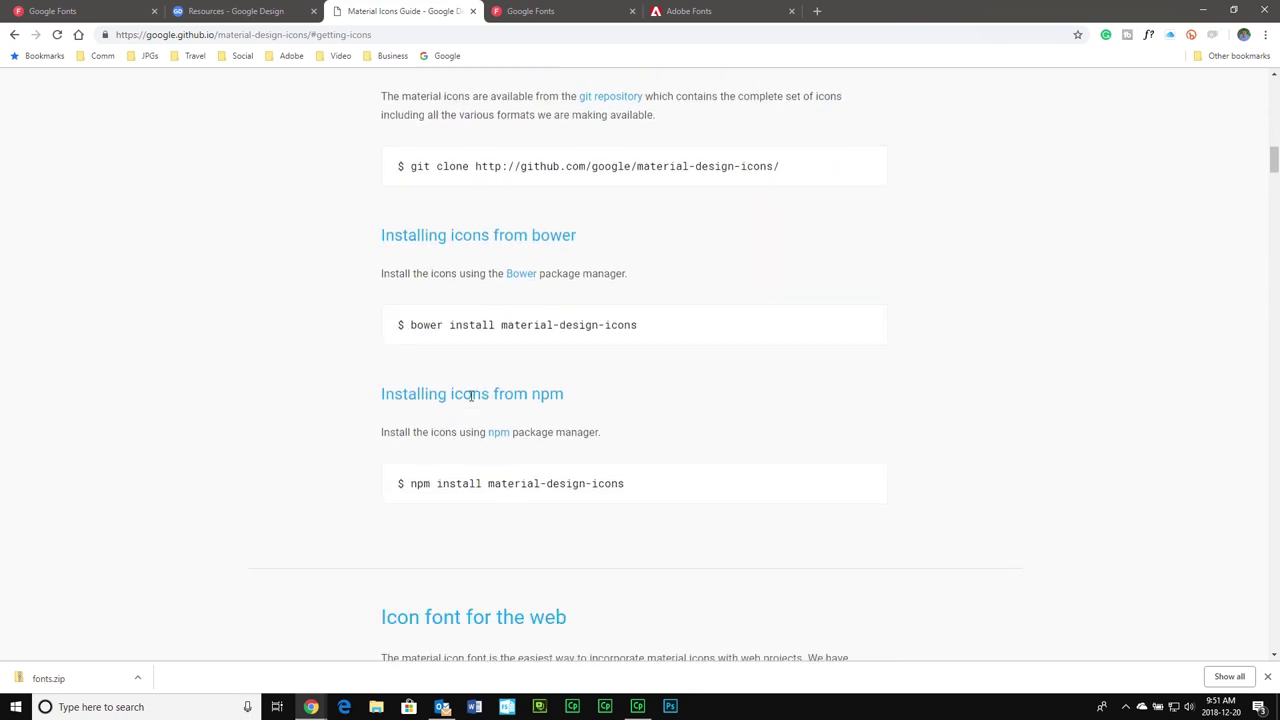
{"action": "scroll", "coordinate": [472, 400], "scroll_direction": "down", "scroll_amount": 4}
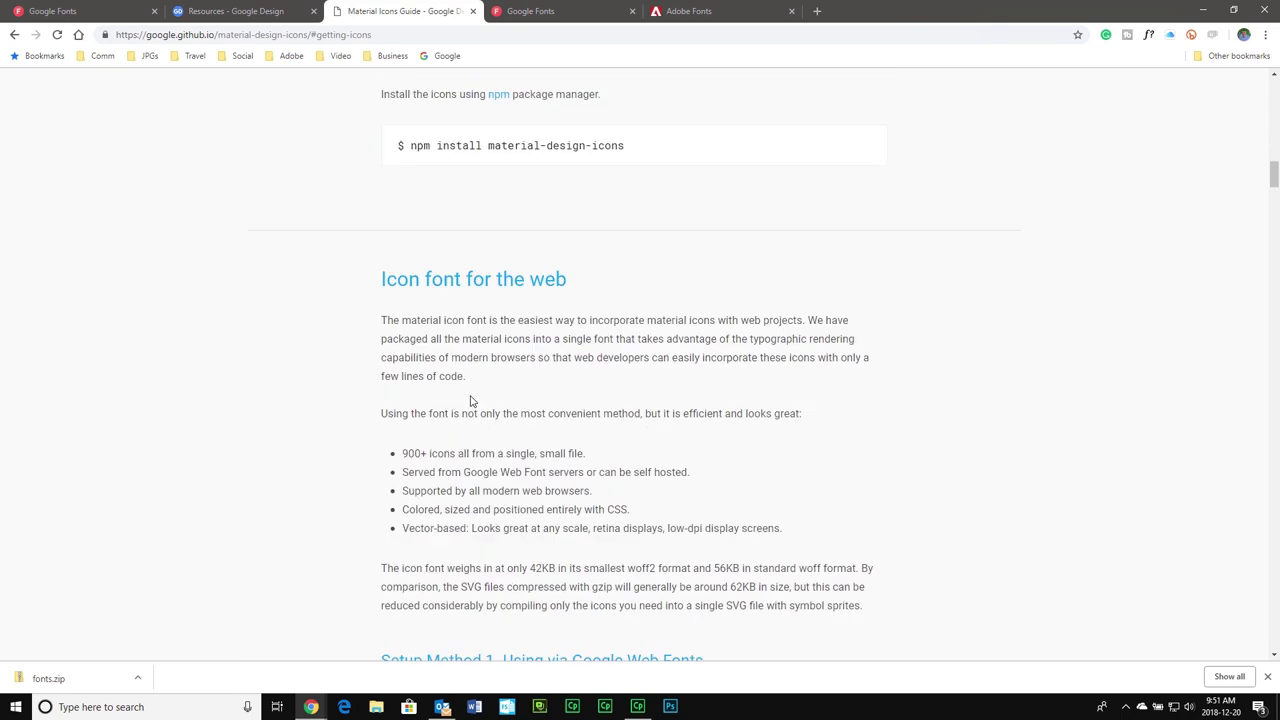
{"action": "scroll", "coordinate": [612, 367], "scroll_direction": "down", "scroll_amount": 3}
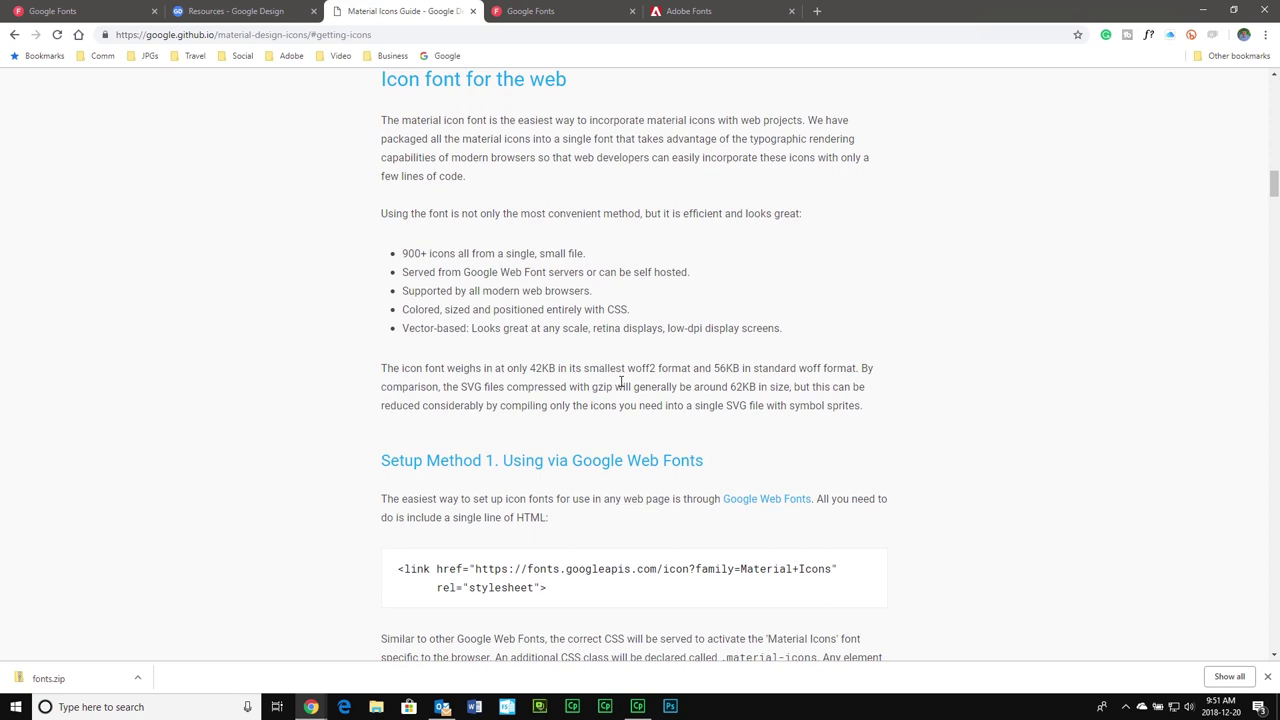
{"action": "scroll", "coordinate": [621, 382], "scroll_direction": "down", "scroll_amount": 1}
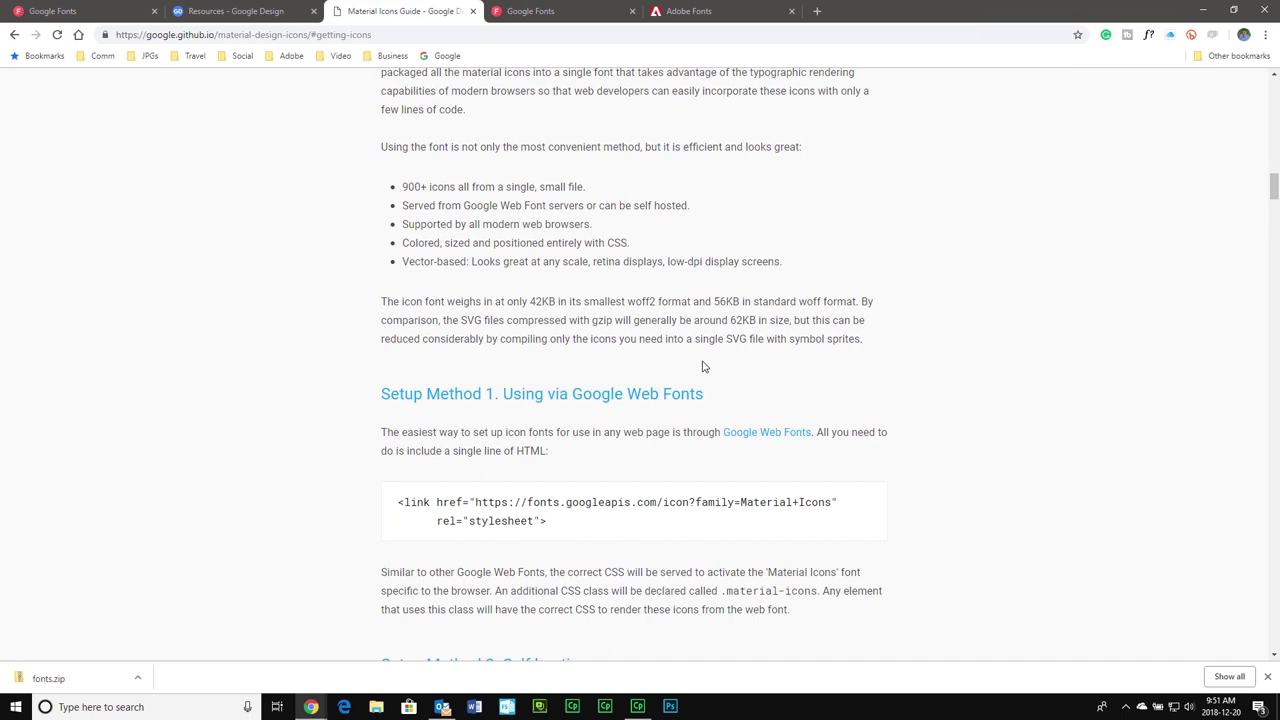
{"action": "scroll", "coordinate": [703, 366], "scroll_direction": "down", "scroll_amount": 3}
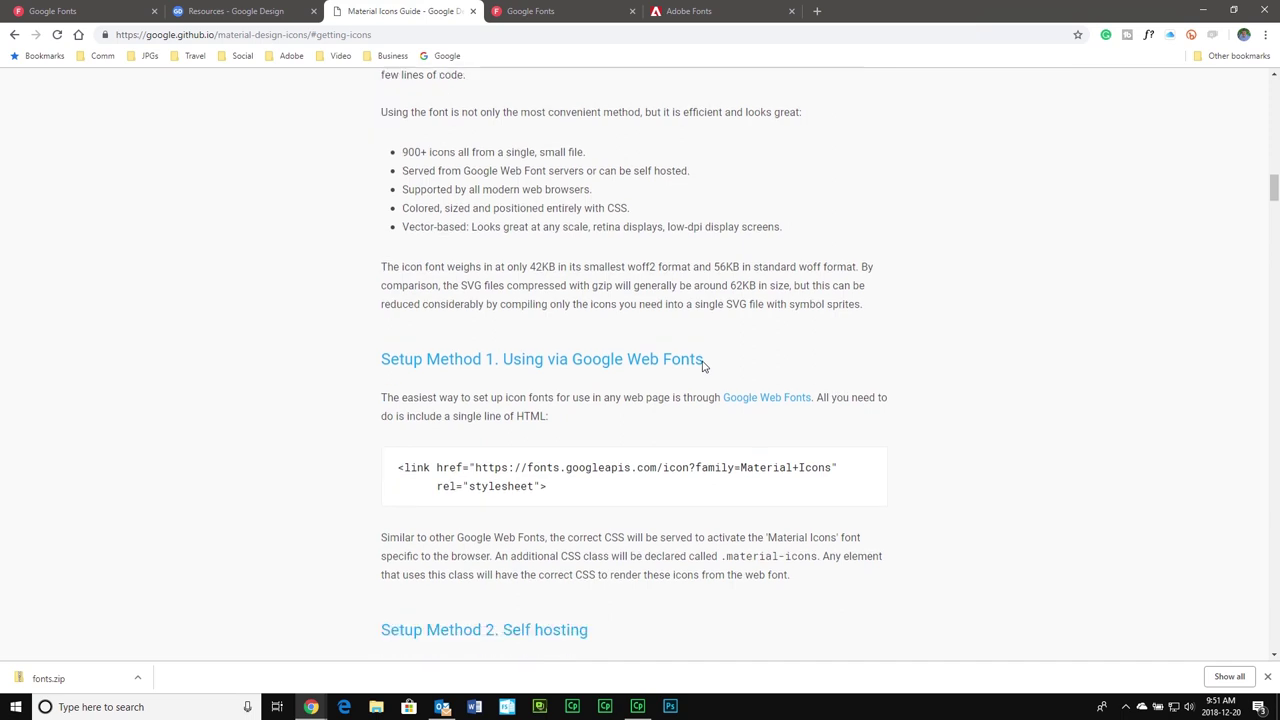
{"action": "scroll", "coordinate": [705, 365], "scroll_direction": "down", "scroll_amount": 3}
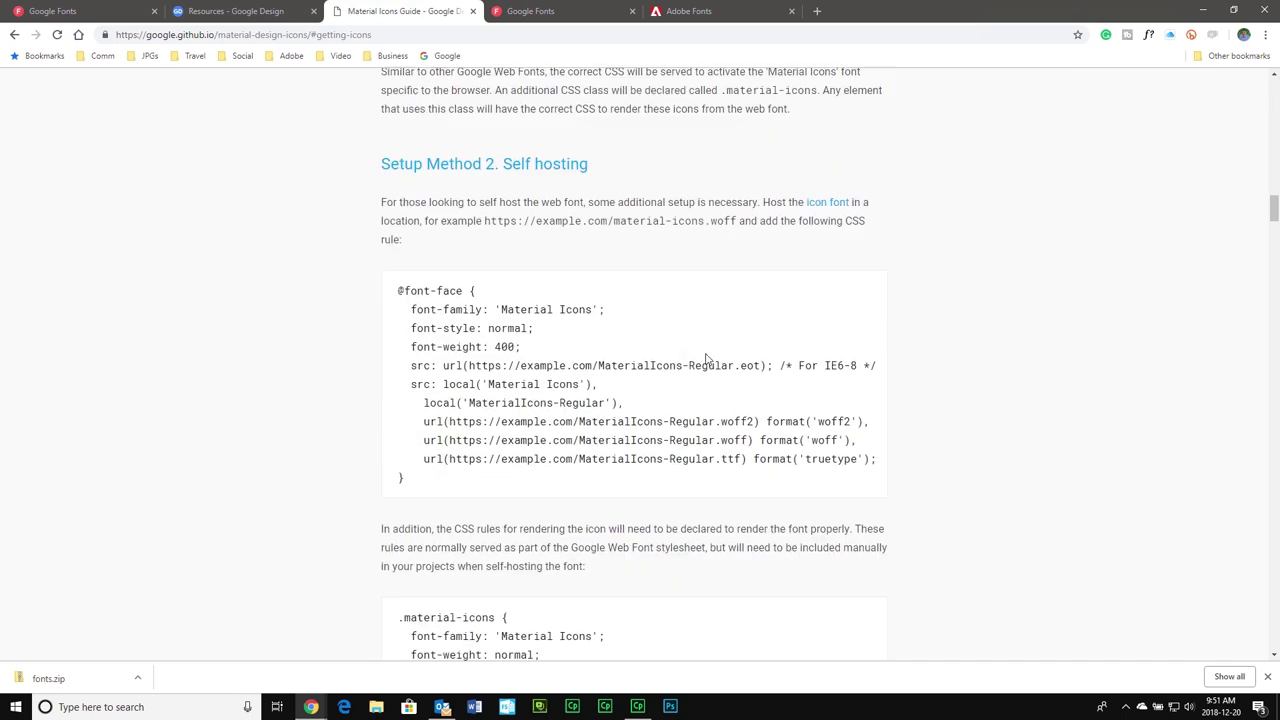
Download MaterialIcons-Regular.ttf from the guide's linked icon font repository and save it to the Desktop
{"action": "left_click", "coordinate": [820, 172]}
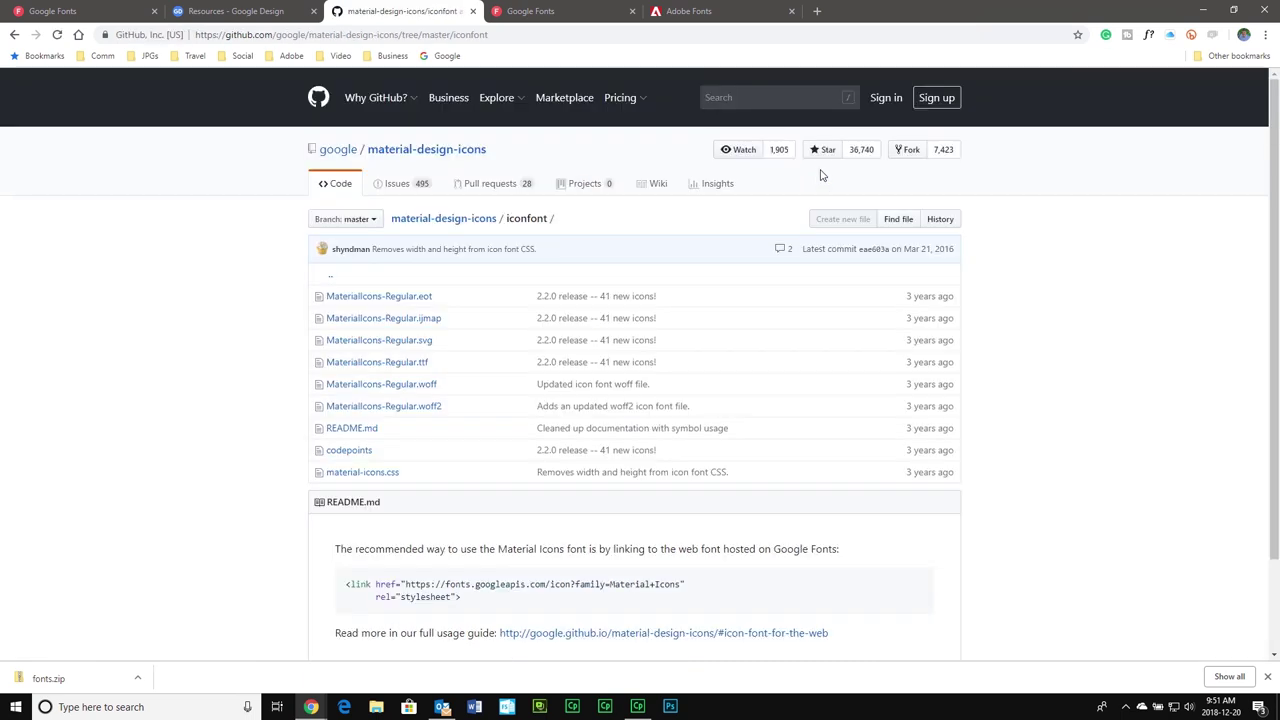
{"action": "left_click", "coordinate": [411, 364]}
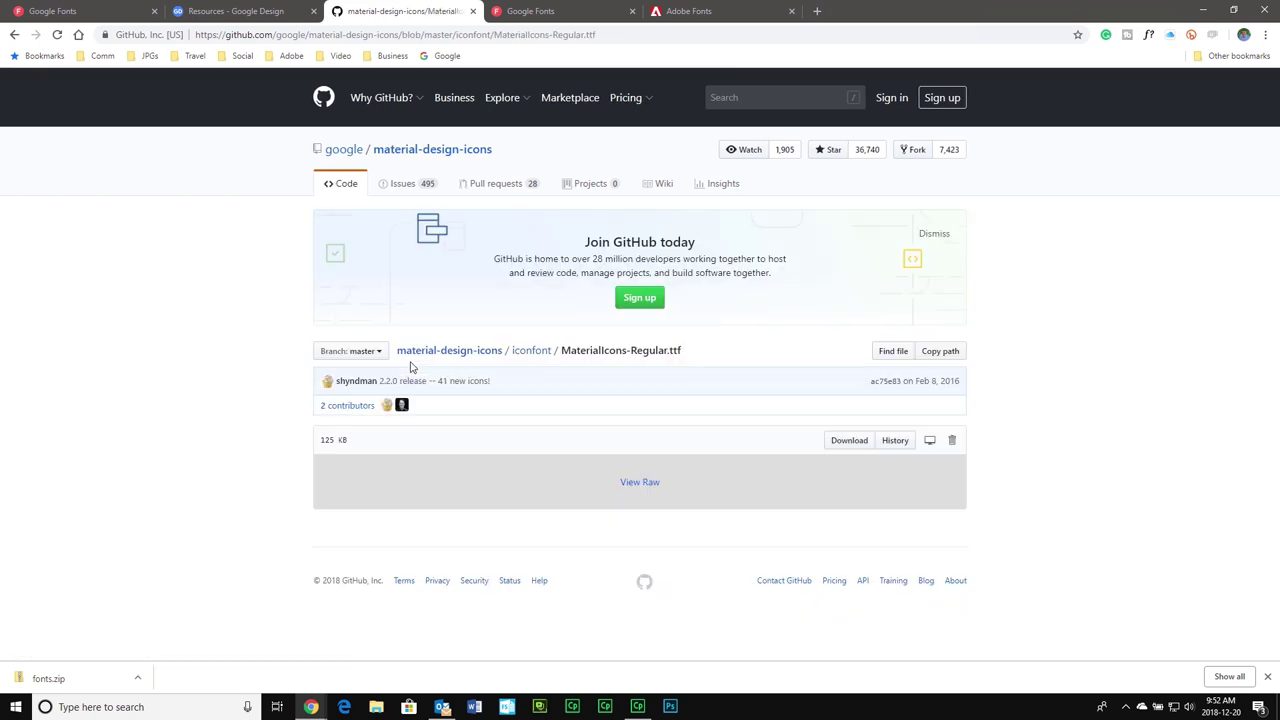
{"action": "left_click", "coordinate": [848, 443]}
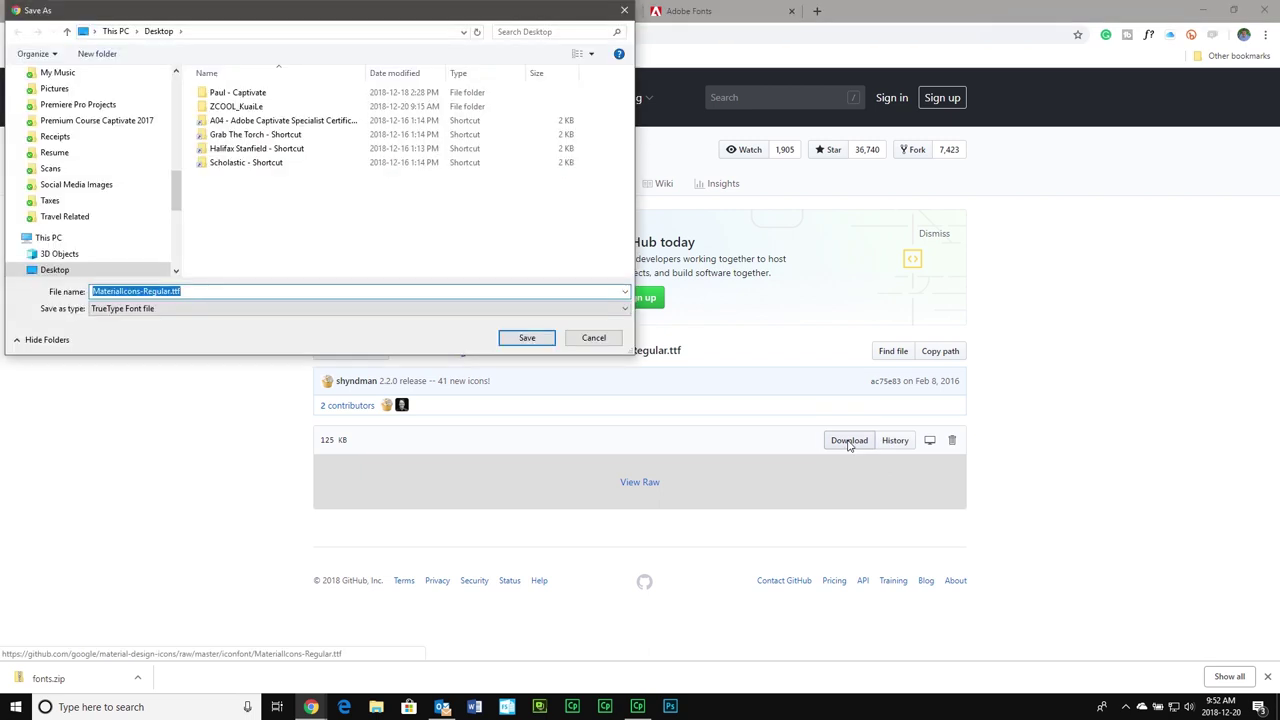
{"action": "left_click", "coordinate": [527, 338]}
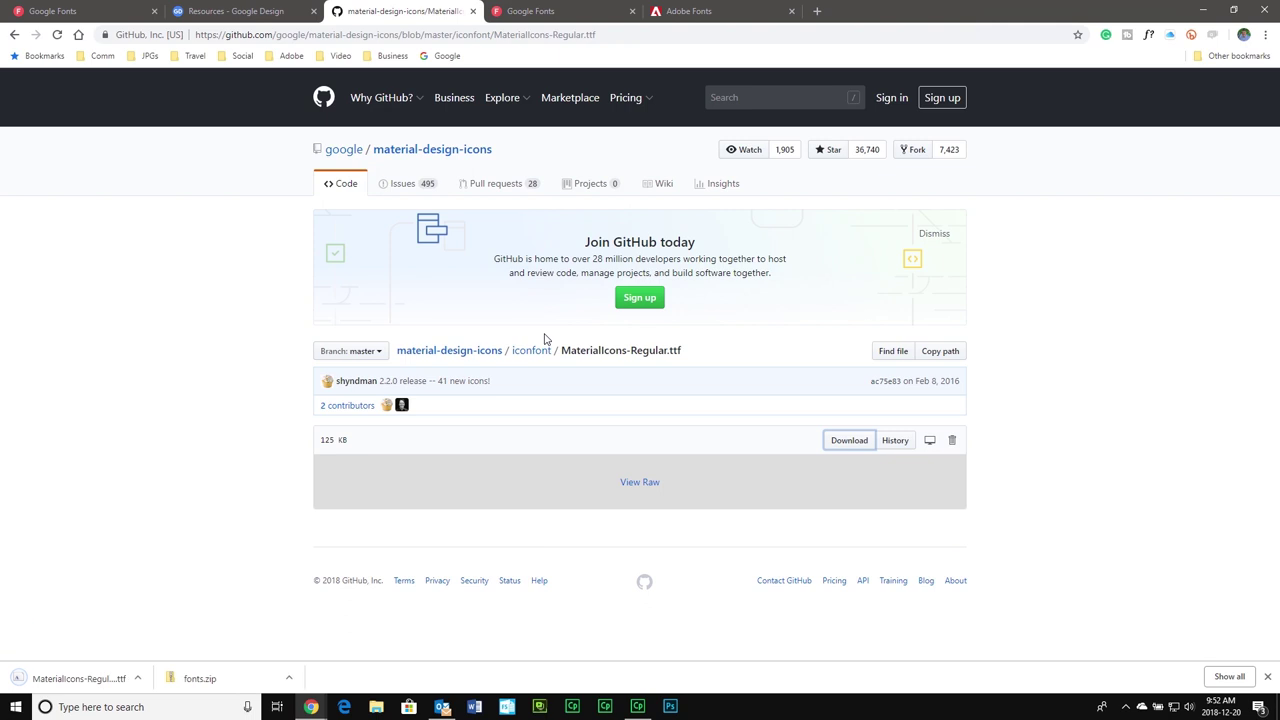
Minimize the browser and install the MaterialIcons-Regular.ttf font from the Desktop
{"action": "left_click", "coordinate": [1202, 12]}
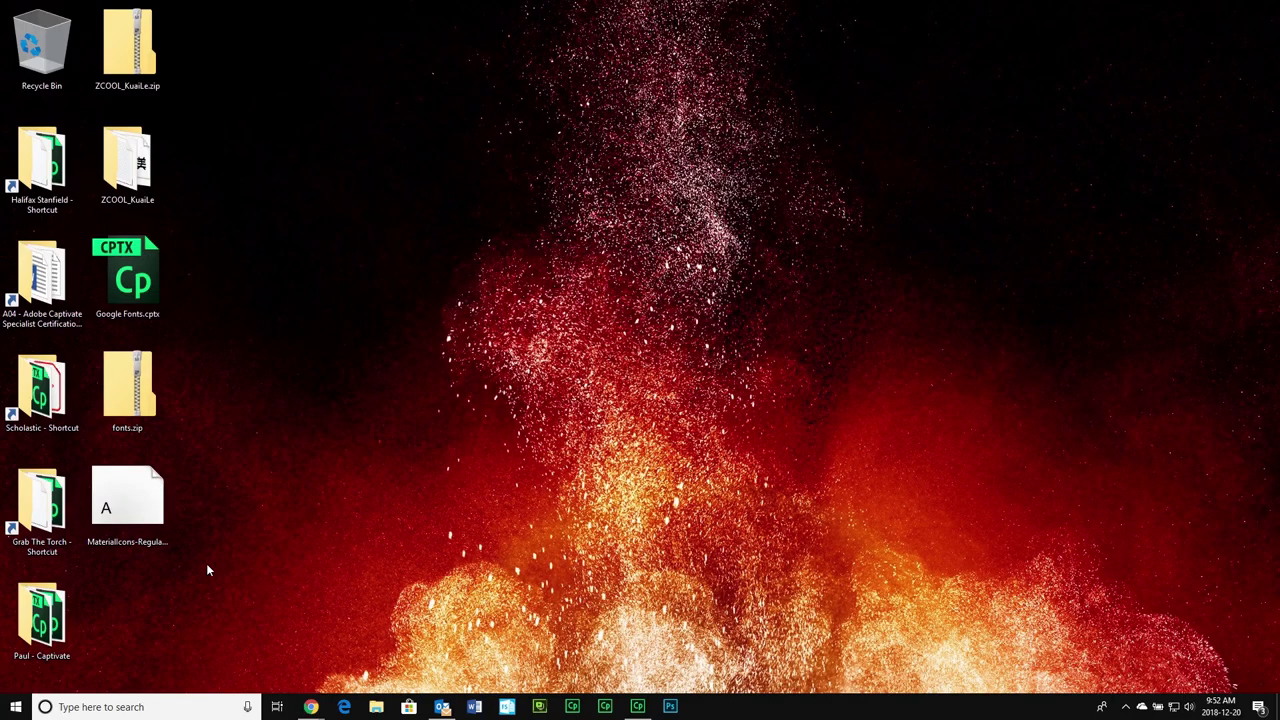
{"action": "right_click", "coordinate": [137, 503]}
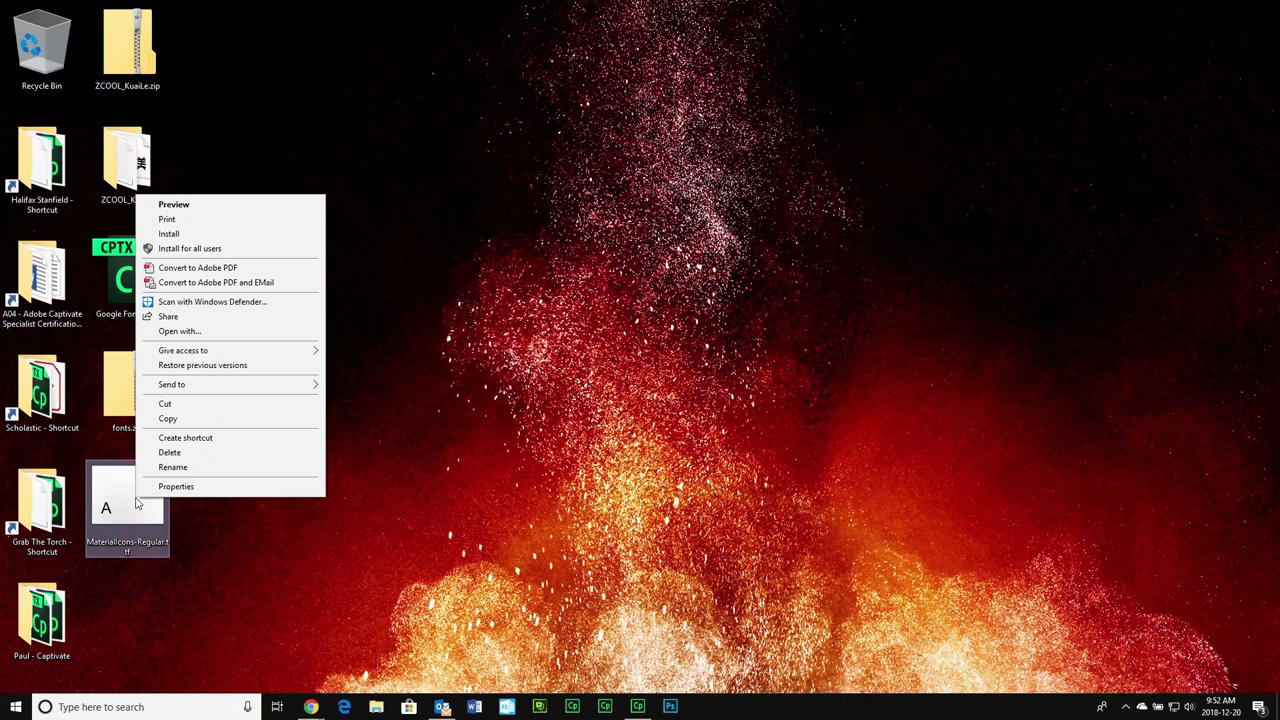
{"action": "left_click", "coordinate": [220, 238]}
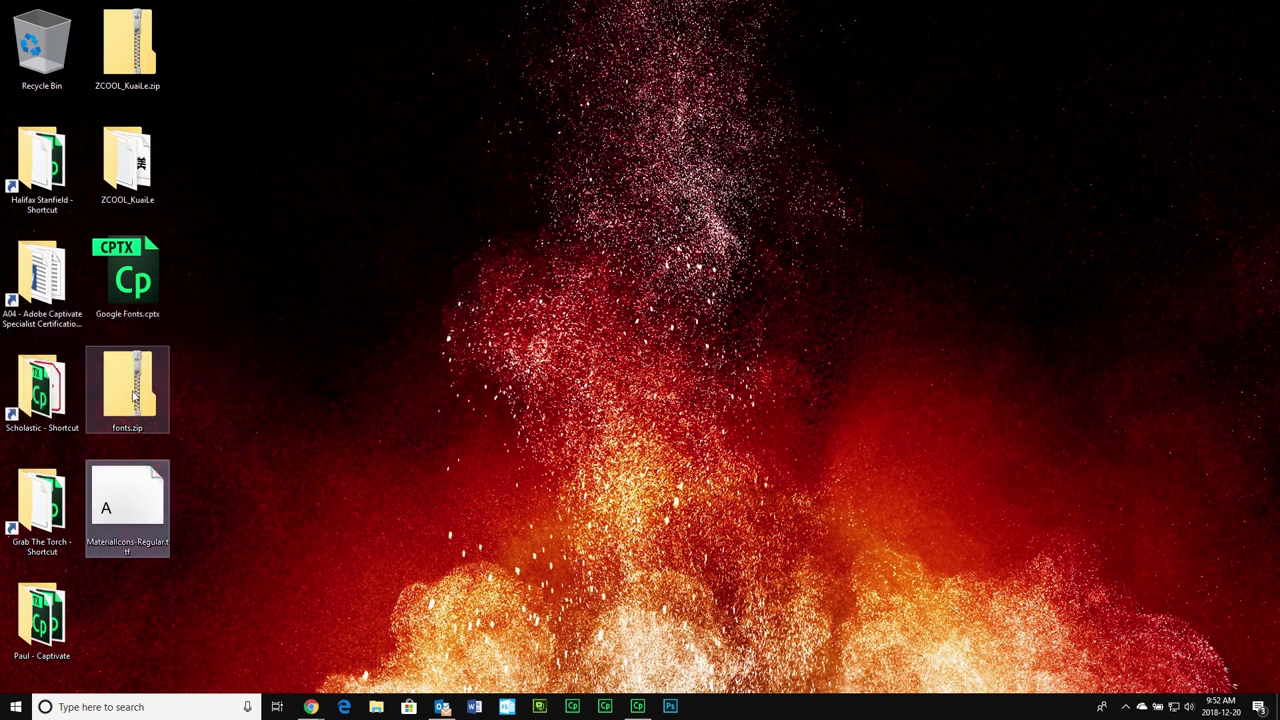
Extract fonts.zip into a fonts folder on the Desktop, showing the extracted files when complete
{"action": "right_click", "coordinate": [133, 396]}
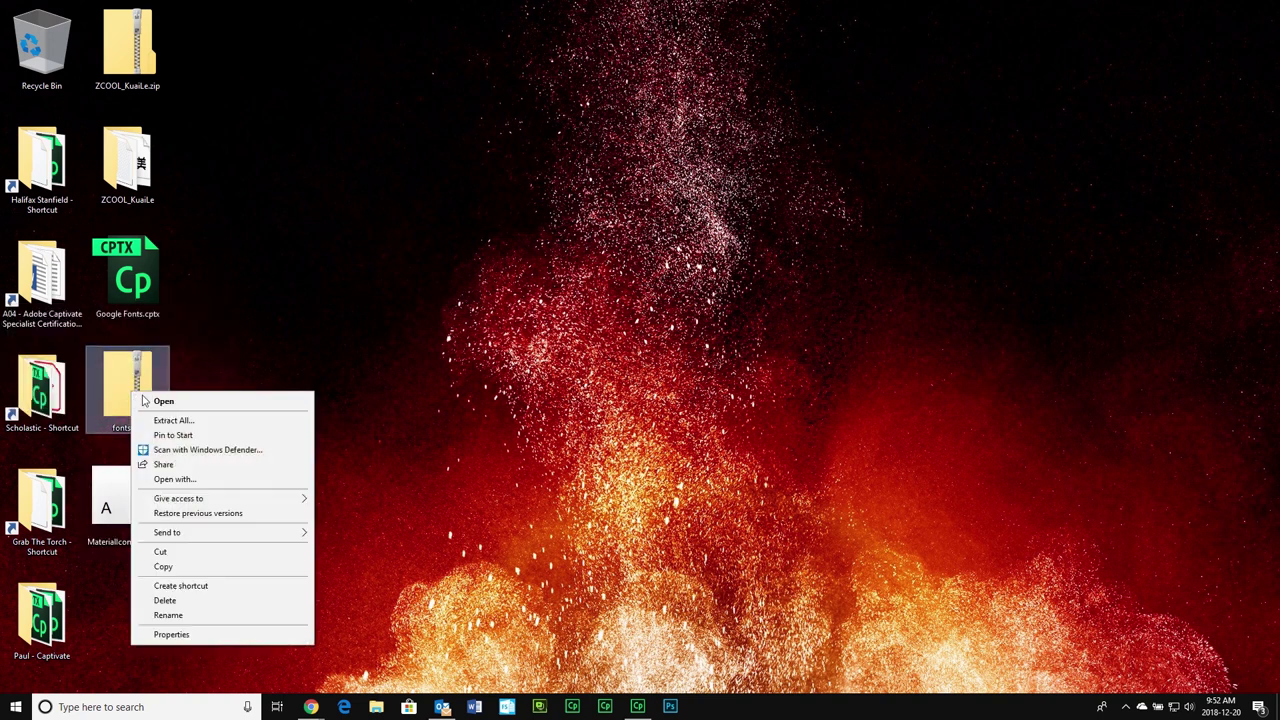
{"action": "left_click", "coordinate": [162, 420]}
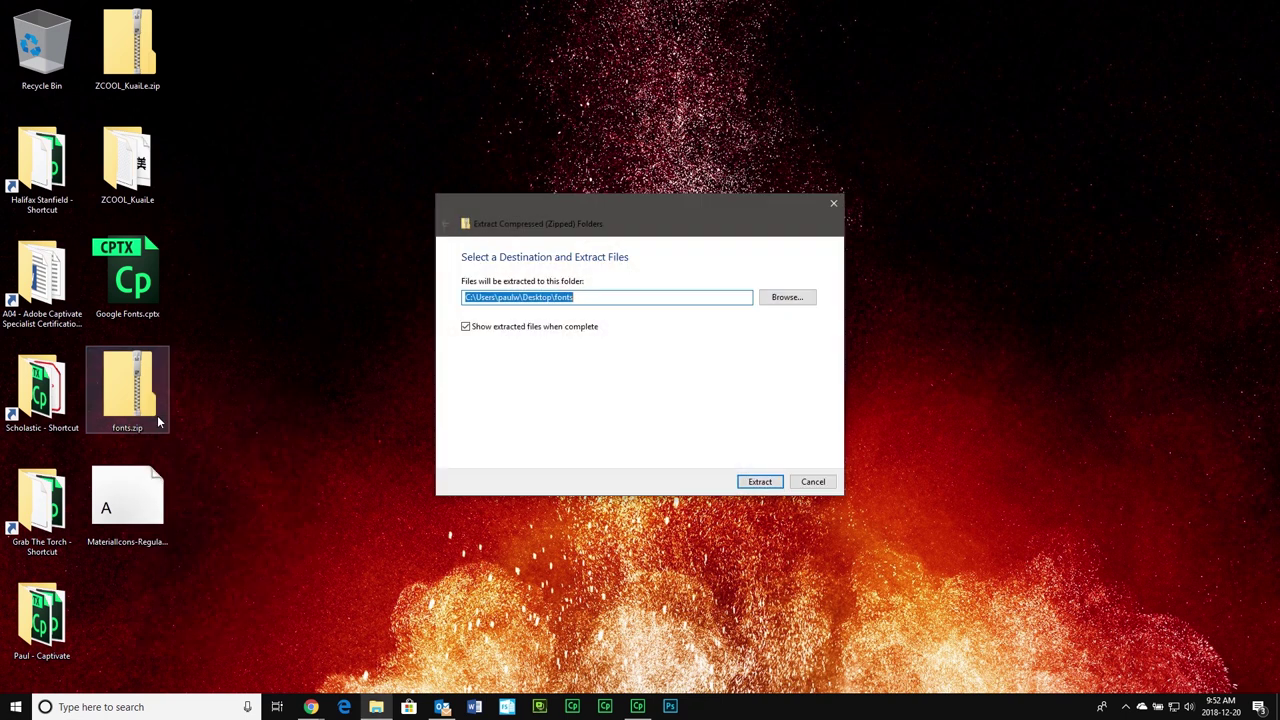
{"action": "left_click", "coordinate": [760, 482]}
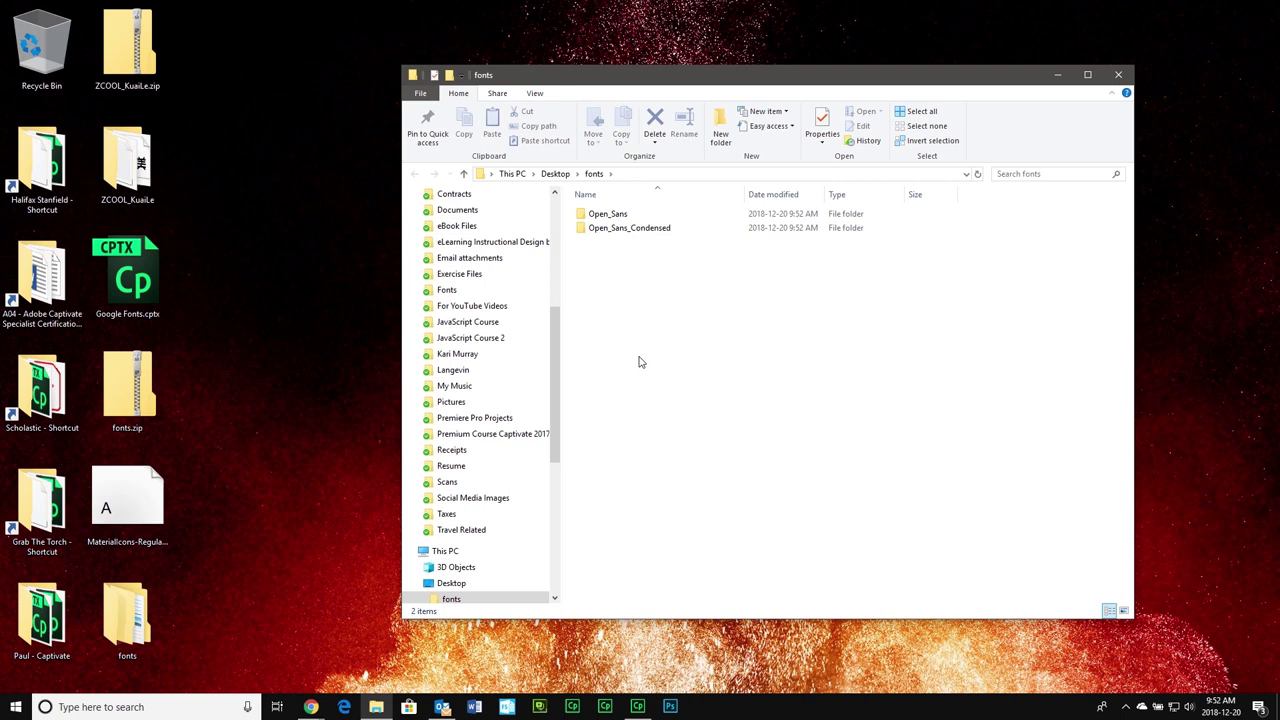
Install all the OpenSans TTF font files from the Open_Sans folder, leaving out LICENSE.txt
{"action": "double_click", "coordinate": [628, 216]}
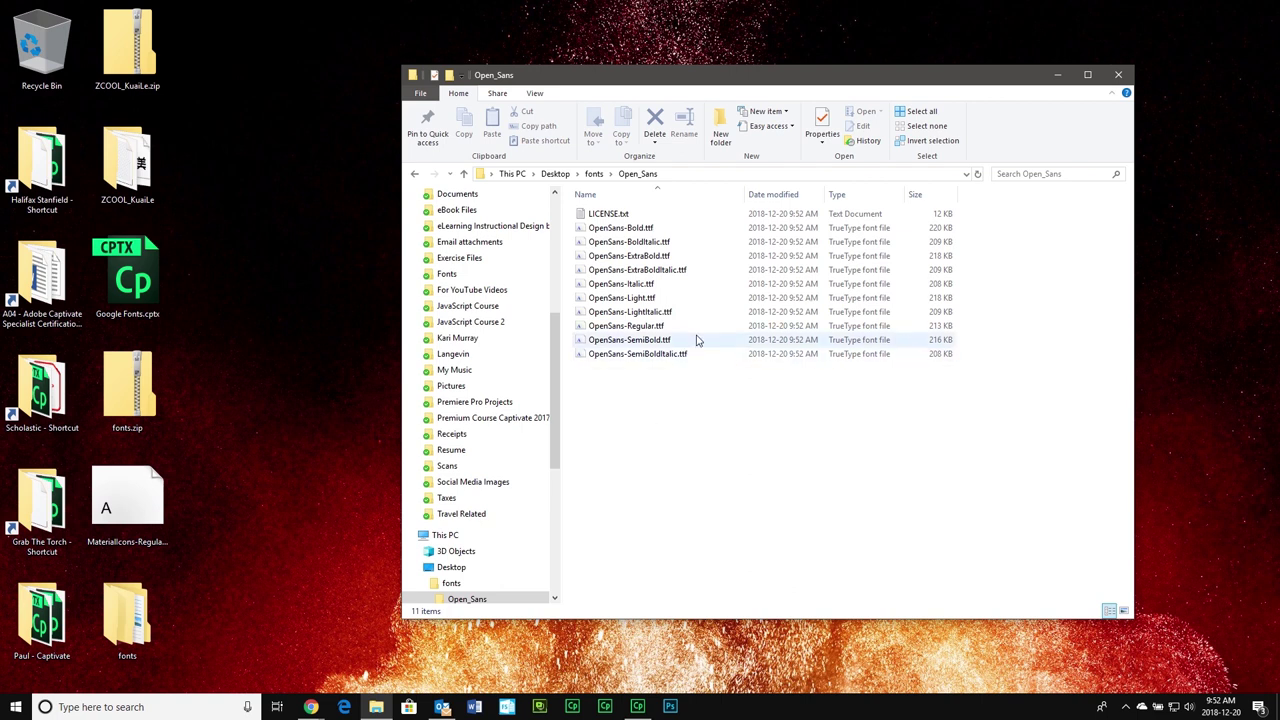
{"action": "left_click_drag", "start_coordinate": [601, 438], "coordinate": [1050, 231]}
{"action": "right_click", "coordinate": [615, 231]}
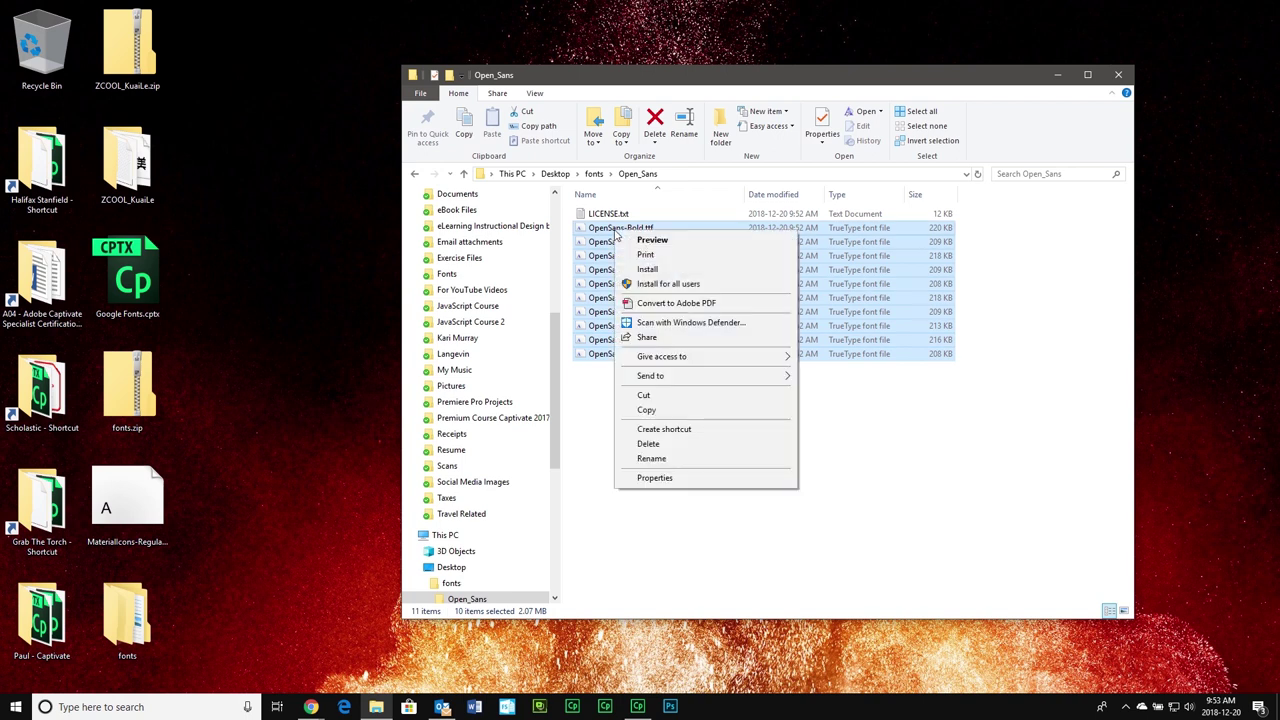
{"action": "left_click", "coordinate": [648, 269]}
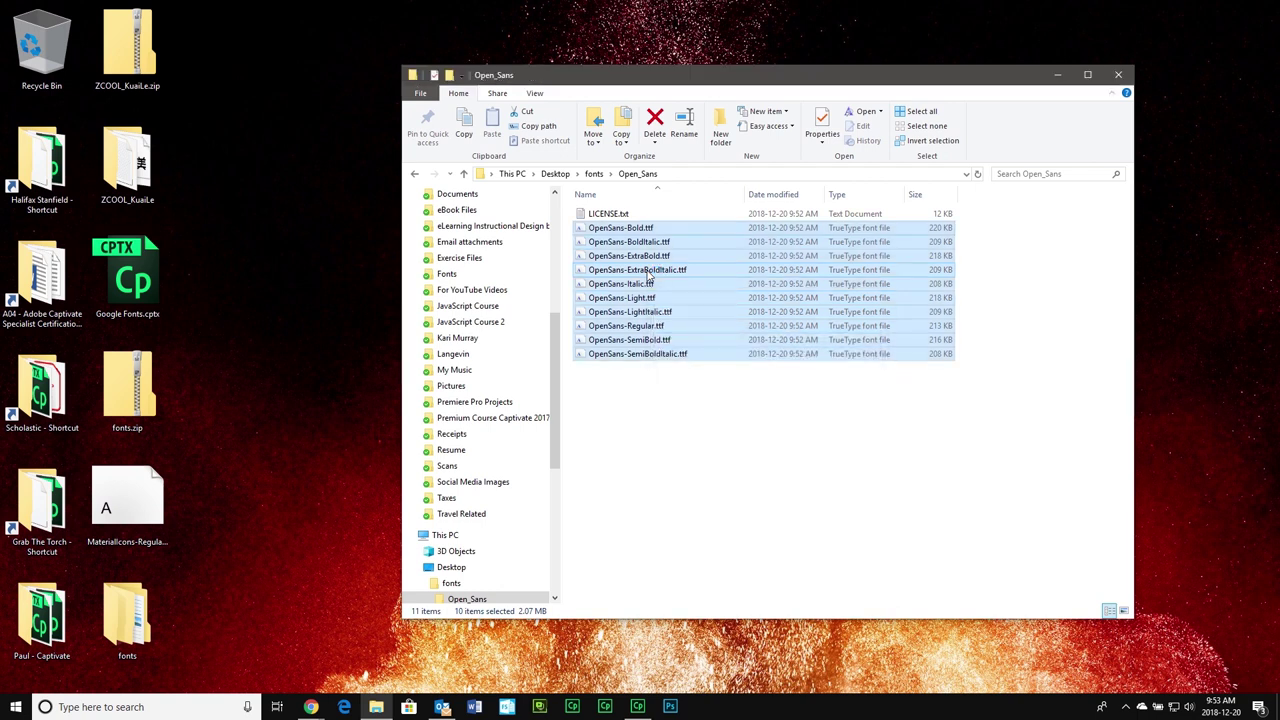
Install the OpenSansCondensed Bold, Light and LightItalic fonts from the Open_Sans_Condensed folder and close the folder window
{"action": "left_click", "coordinate": [597, 175]}
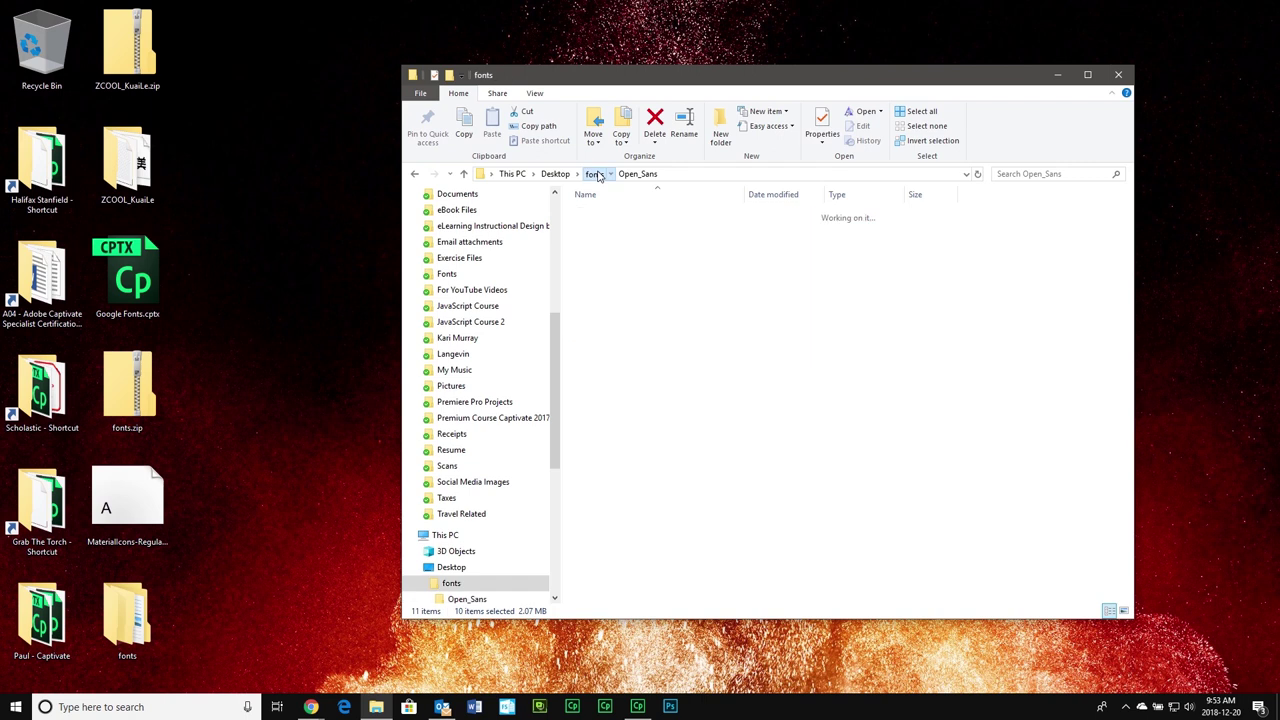
{"action": "double_click", "coordinate": [647, 229]}
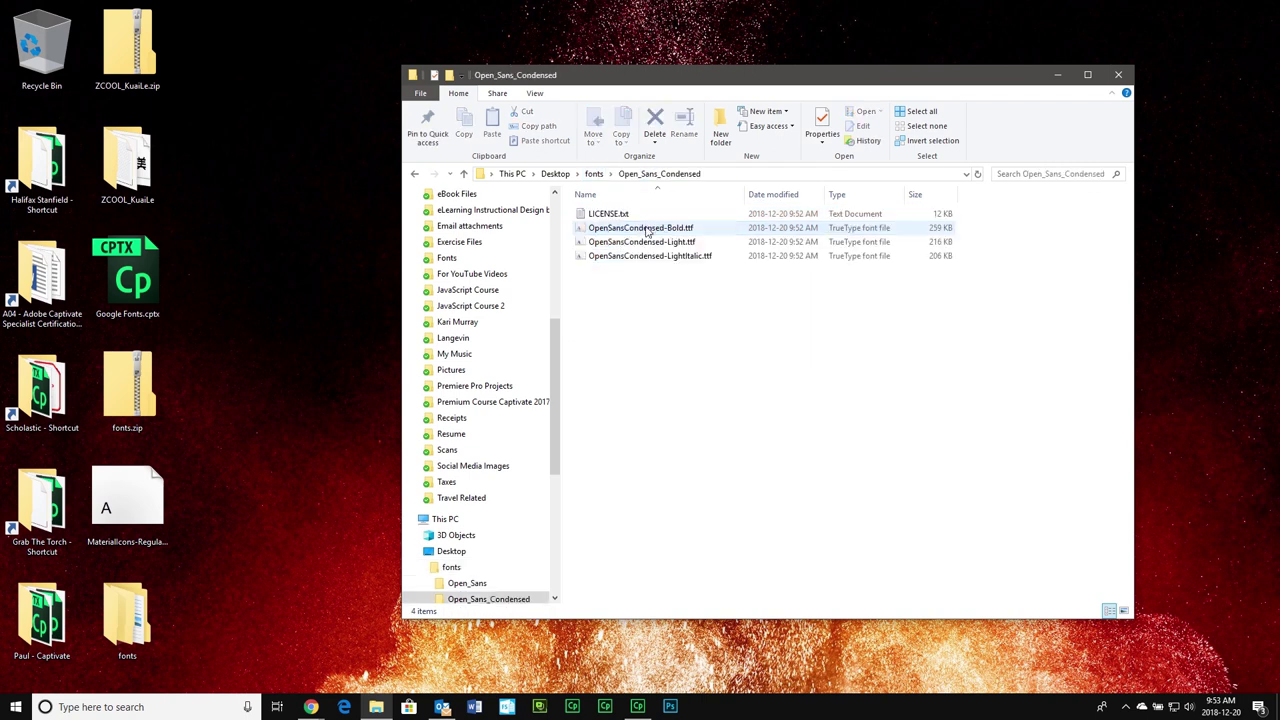
{"action": "left_click_drag", "start_coordinate": [604, 347], "coordinate": [988, 231]}
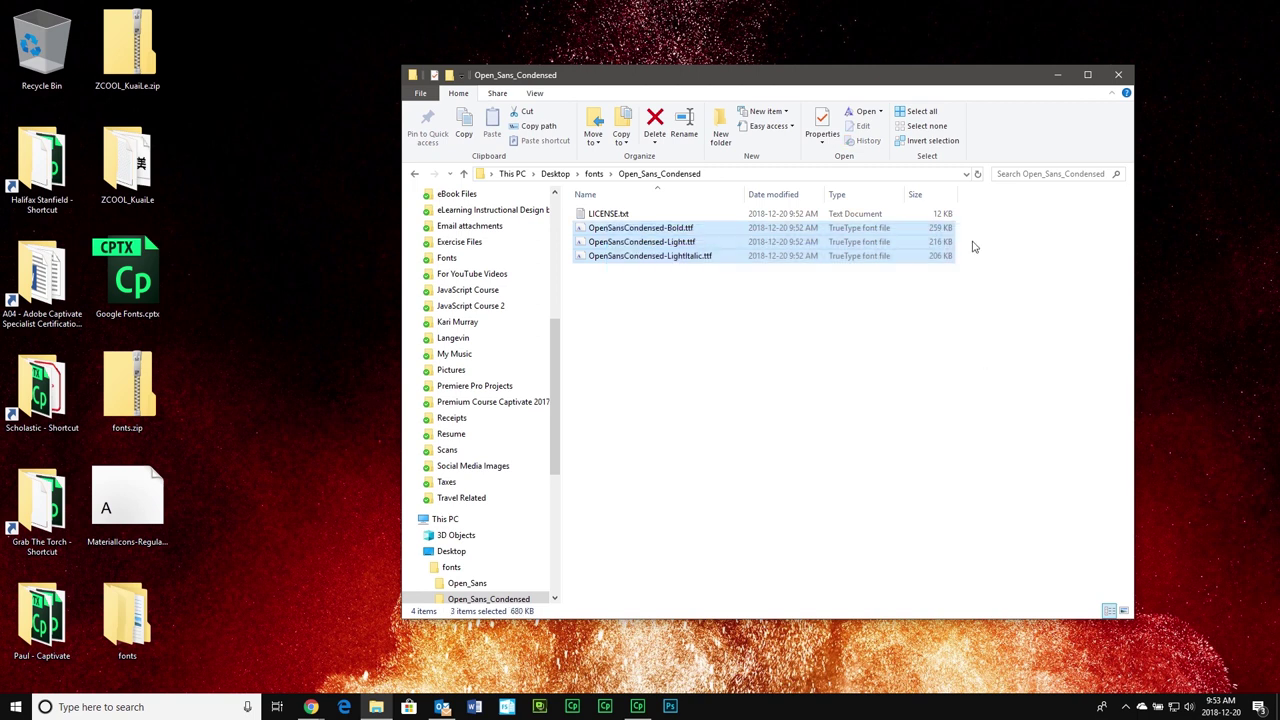
{"action": "right_click", "coordinate": [633, 235]}
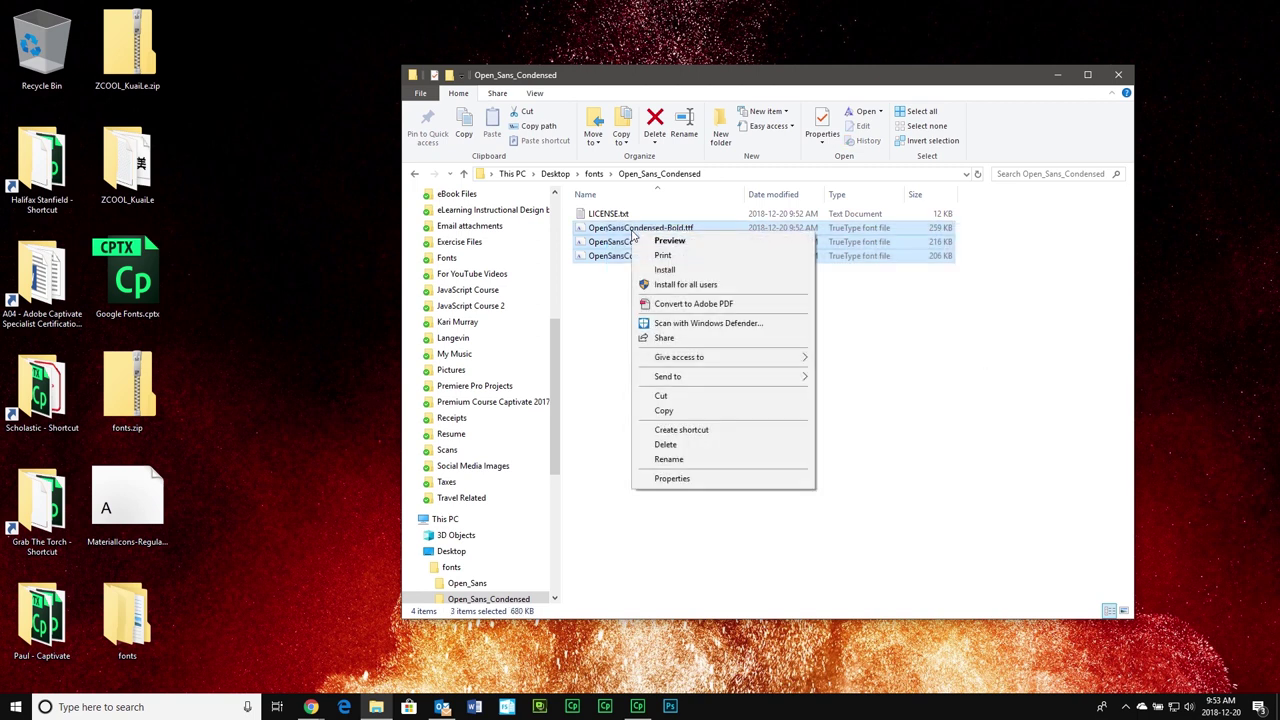
{"action": "left_click", "coordinate": [664, 270]}
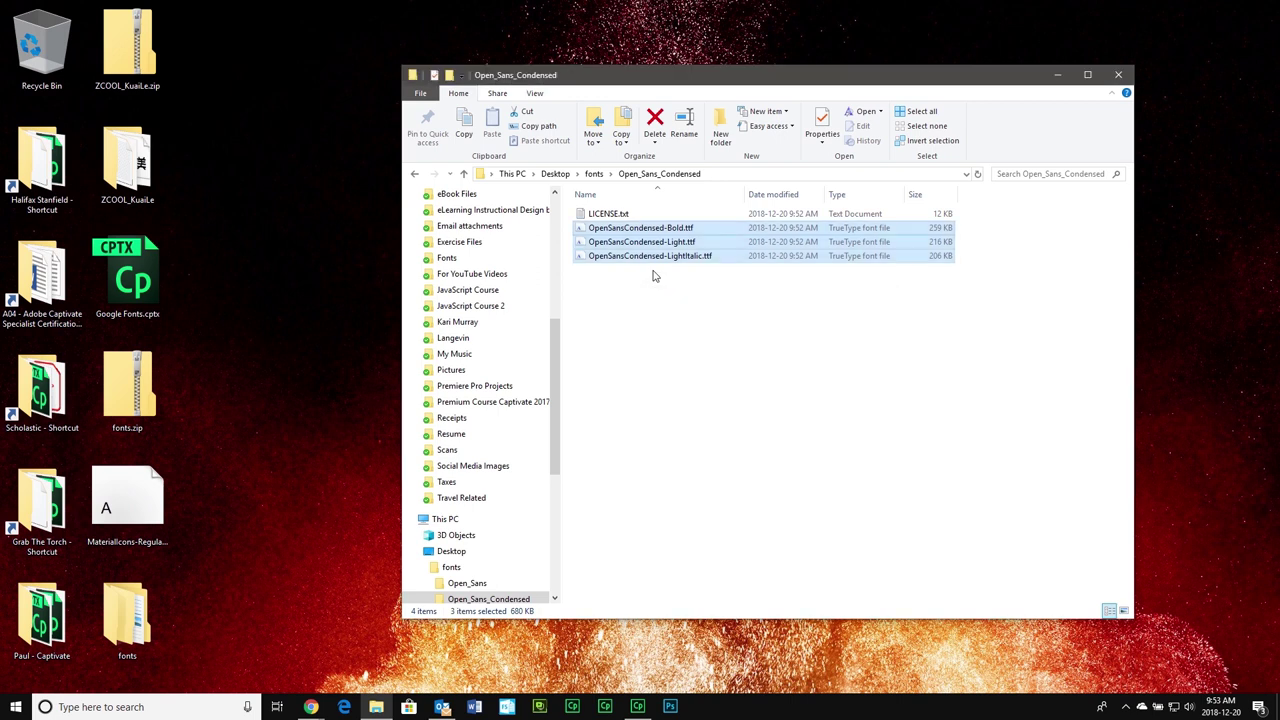
{"action": "left_click", "coordinate": [1118, 74]}
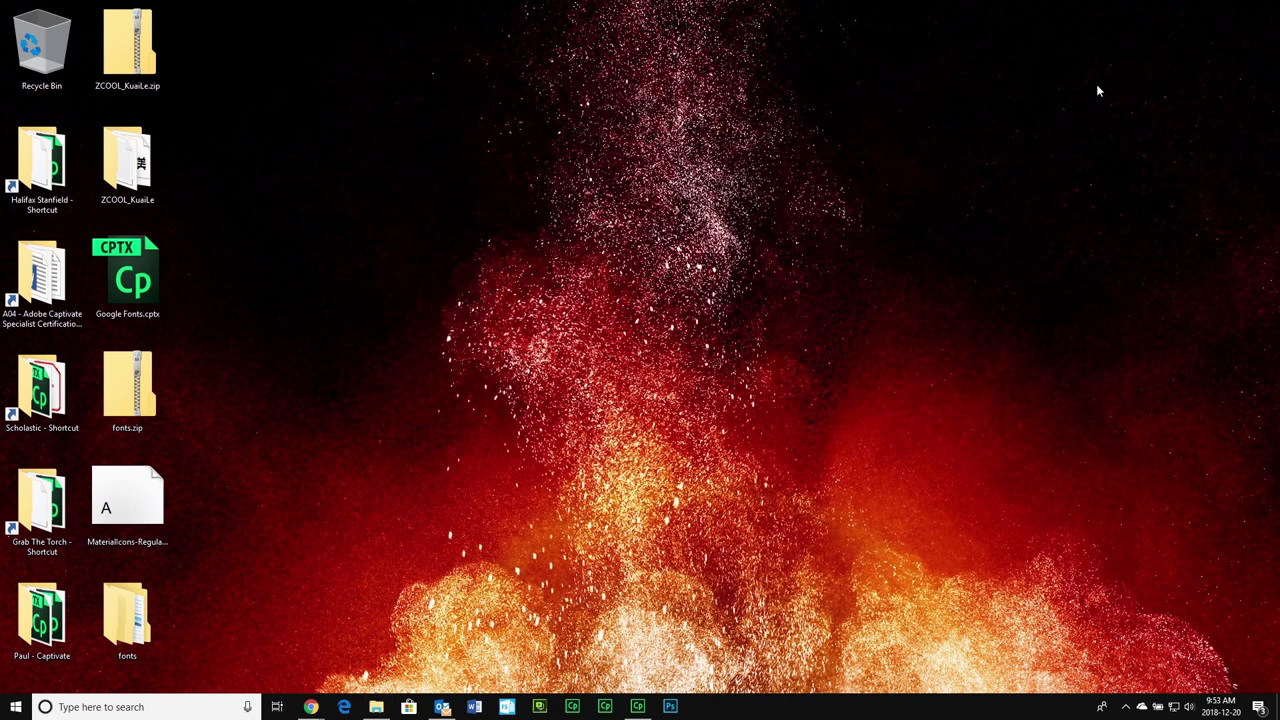
Switch to Adobe Captivate and open the list of available font families for the selected title shape
{"action": "left_click", "coordinate": [640, 707]}
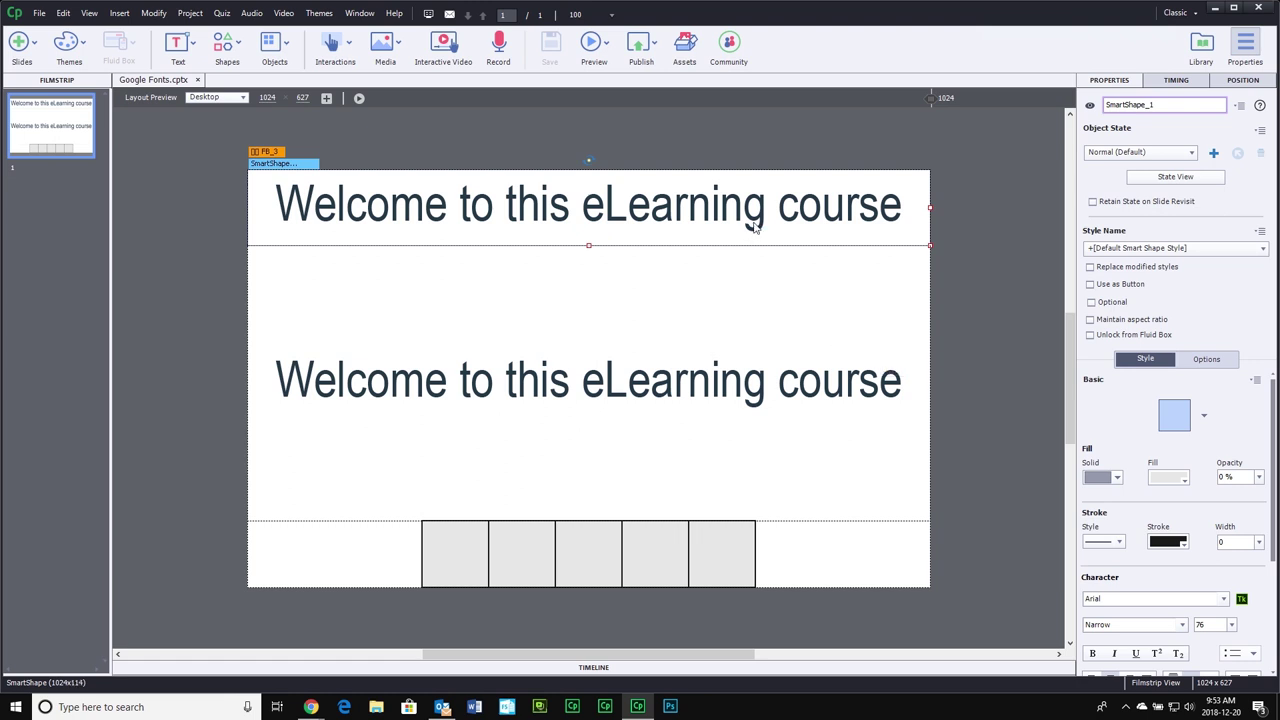
{"action": "left_click", "coordinate": [1224, 599]}
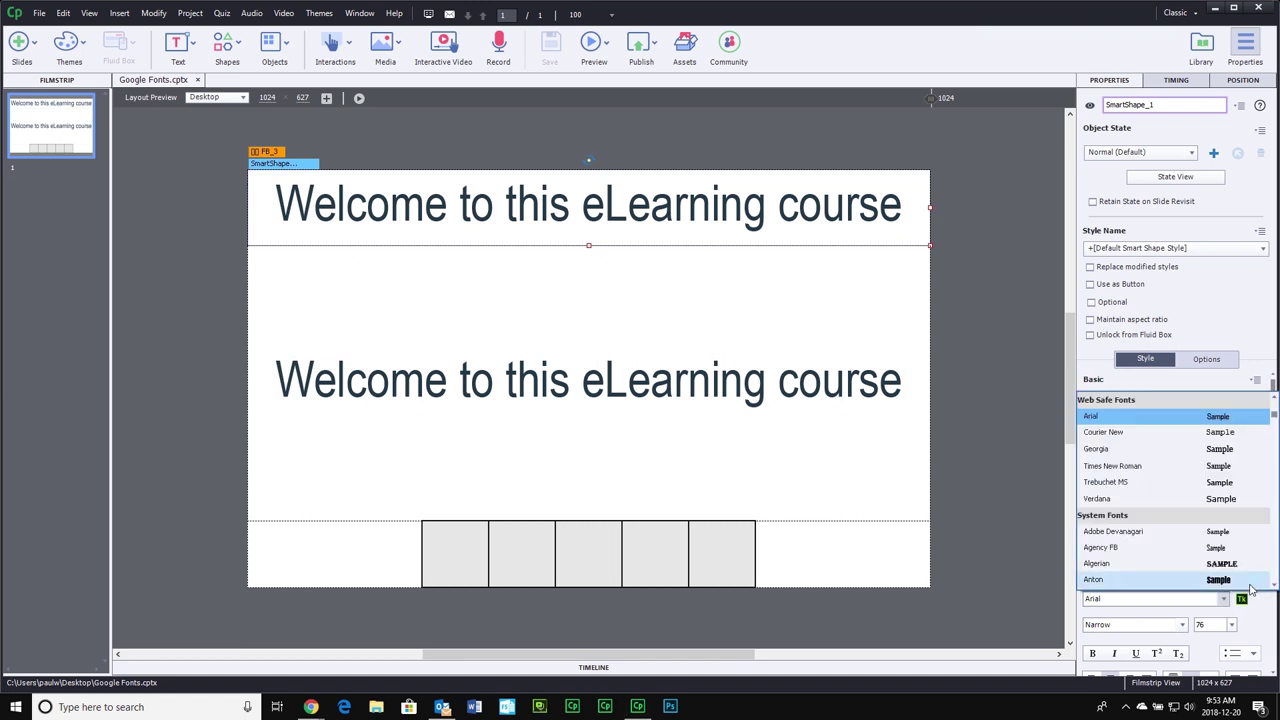
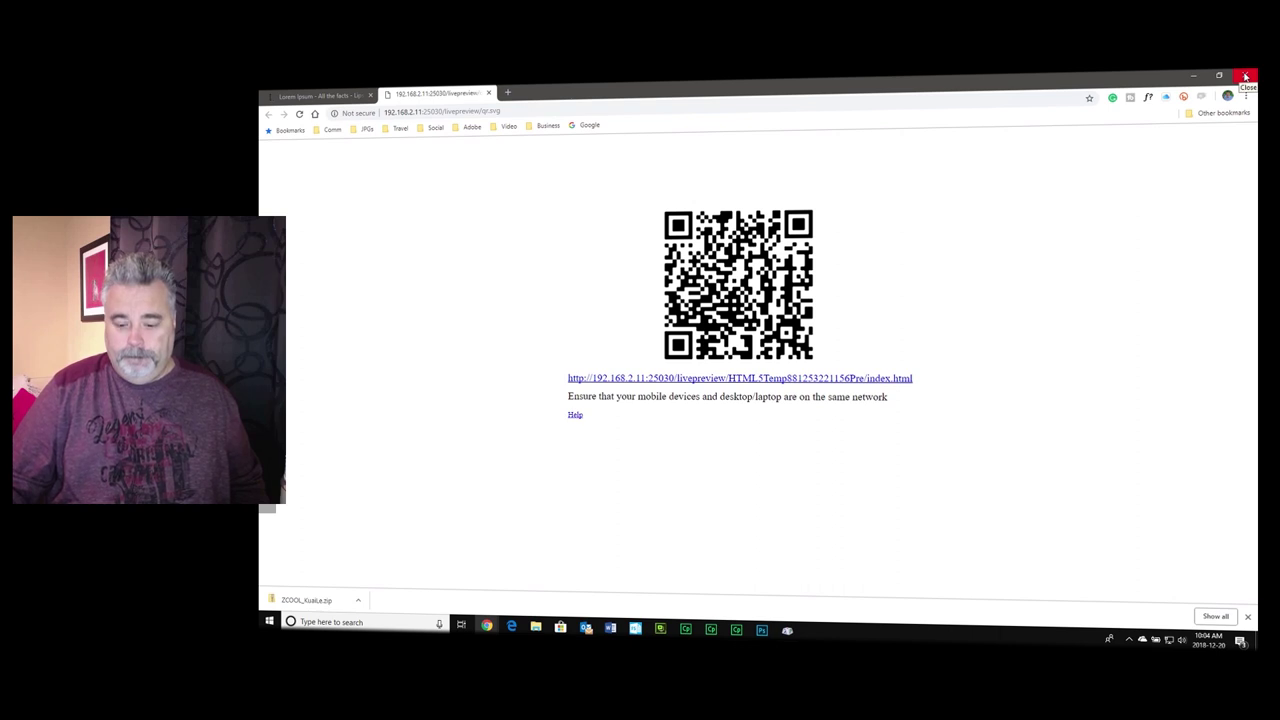
Close the live preview browser window and open Captivate's index.html template from the recent files in Notepad
{"action": "left_click", "coordinate": [1245, 76]}
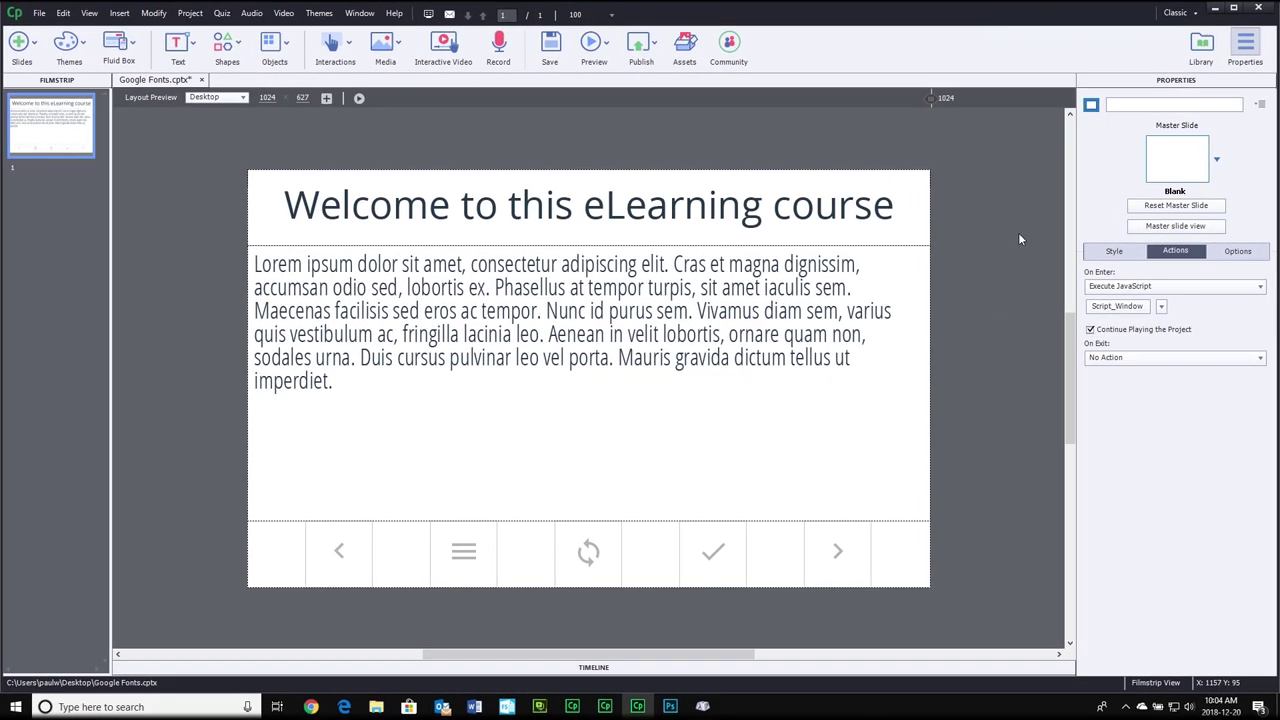
{"action": "left_click", "coordinate": [377, 707]}
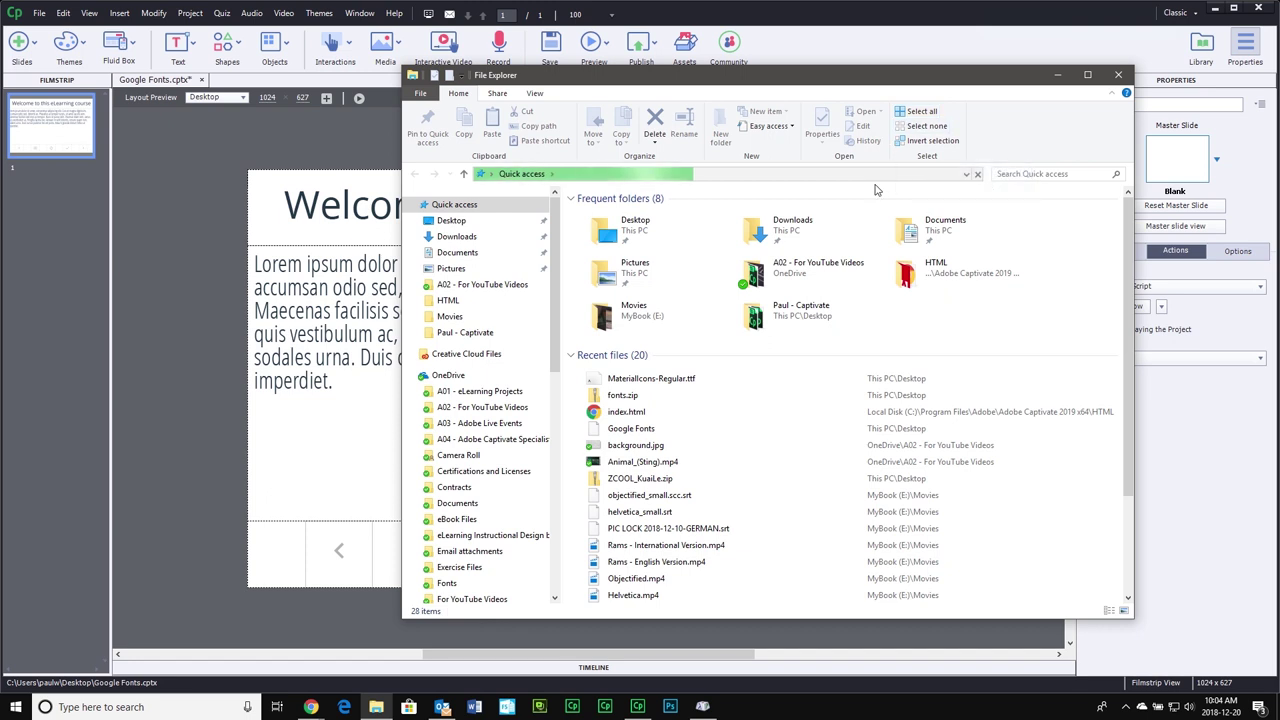
{"action": "right_click", "coordinate": [1025, 411]}
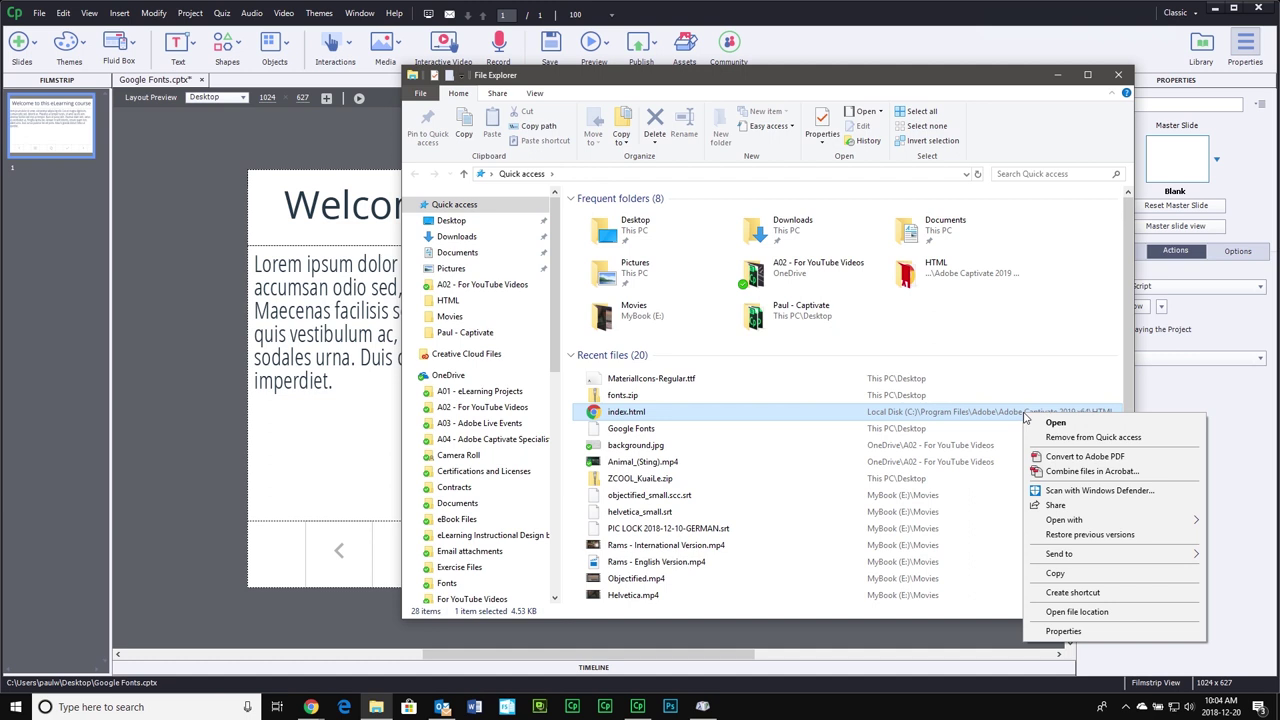
{"action": "mouse_move", "coordinate": [1065, 521]}
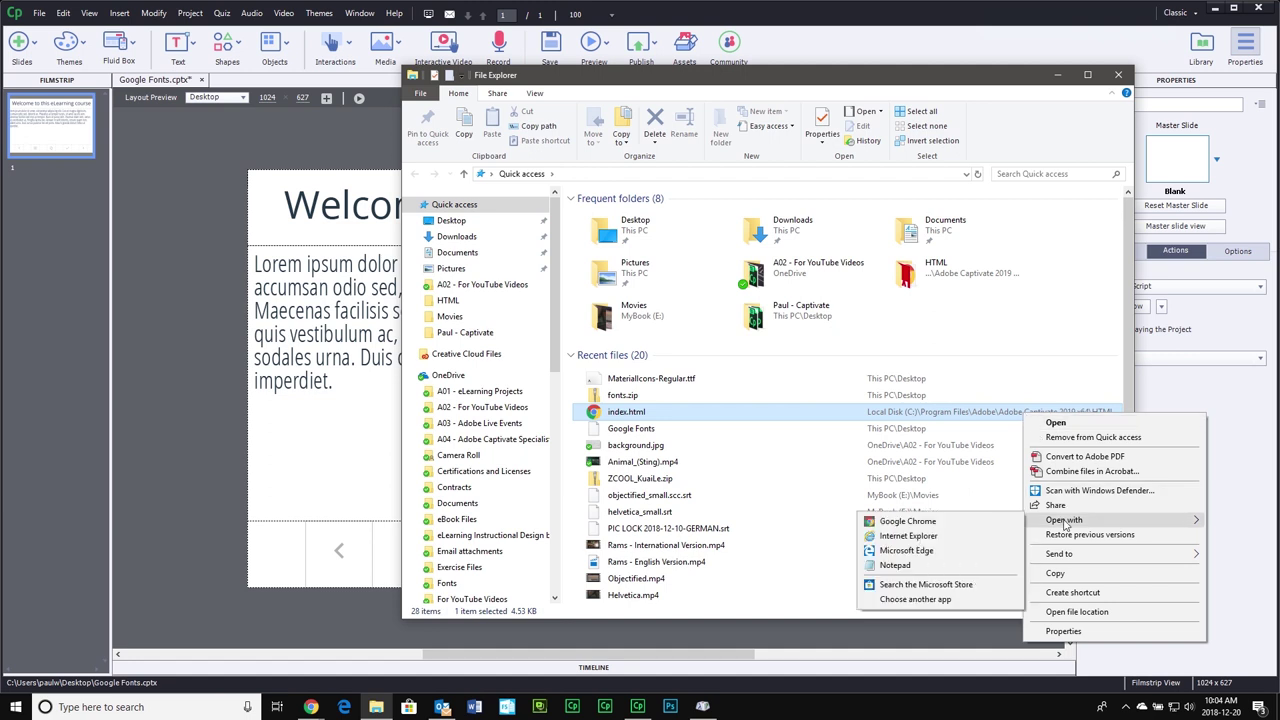
{"action": "left_click", "coordinate": [890, 565]}
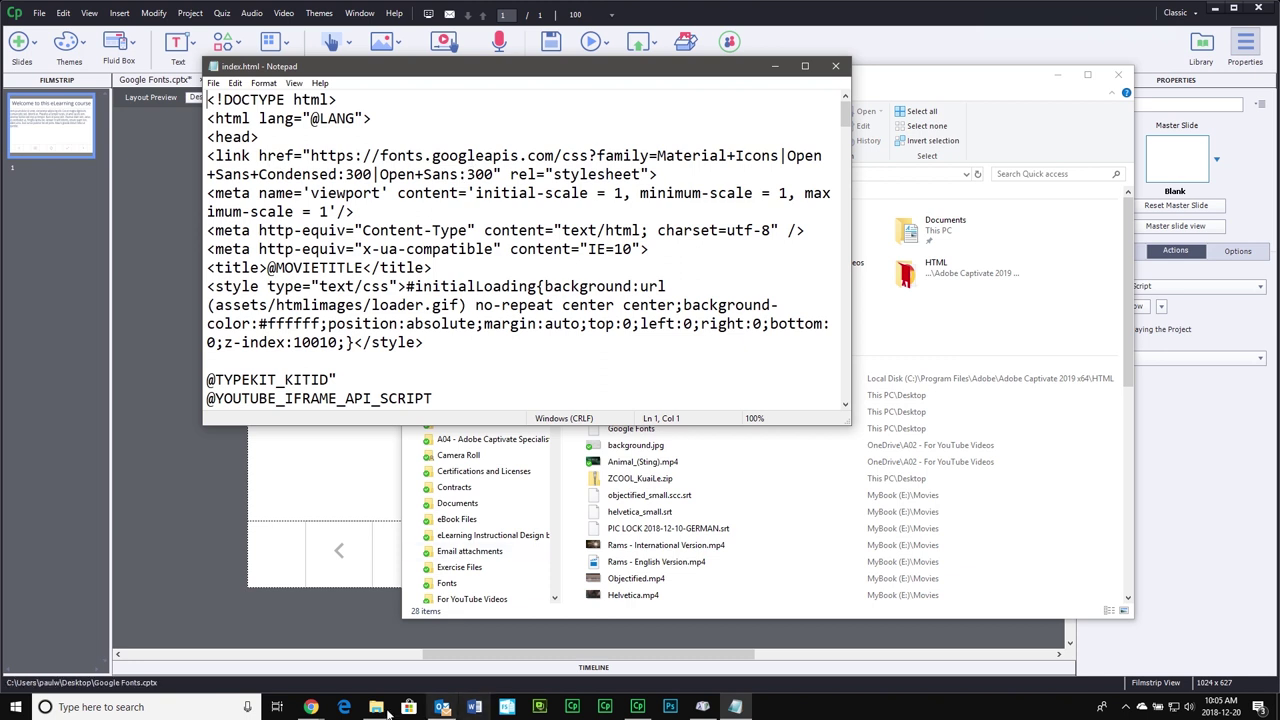
Switch to the Google Fonts page in Chrome and copy the standard embed link for Open Sans and Open Sans Condensed
{"action": "left_click", "coordinate": [312, 707]}
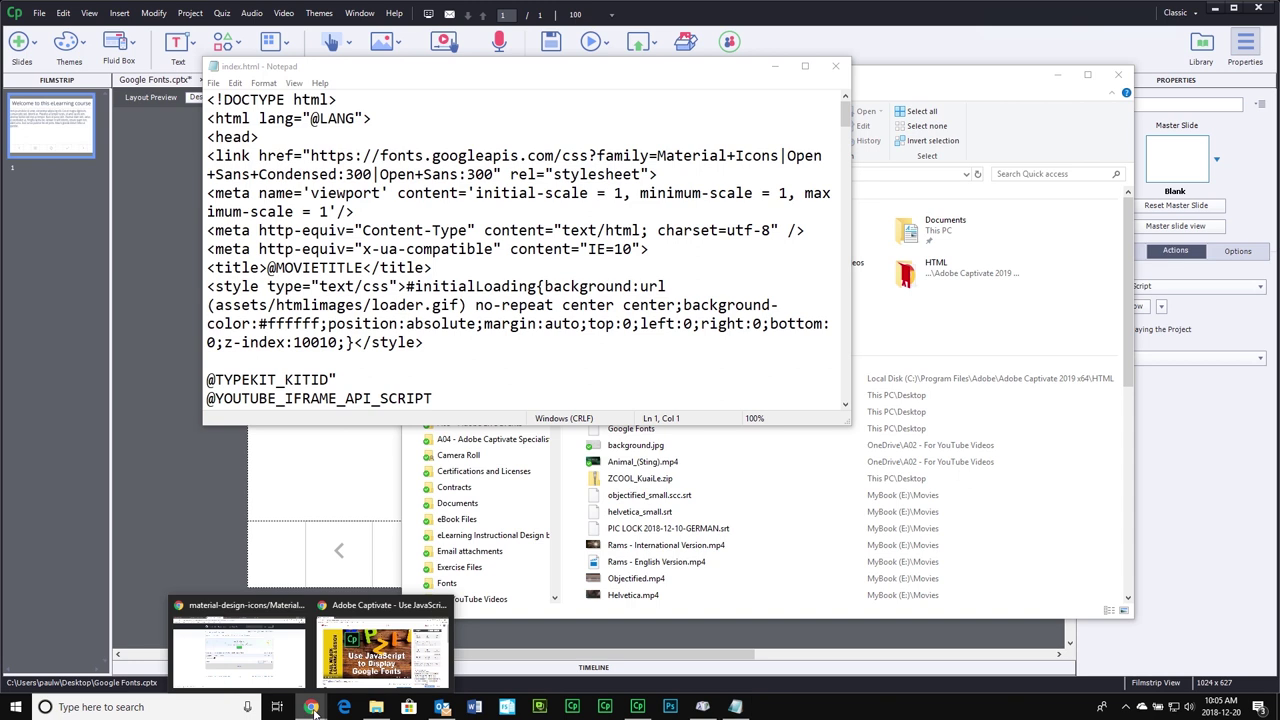
{"action": "left_click", "coordinate": [265, 670]}
{"action": "left_click", "coordinate": [258, 10]}
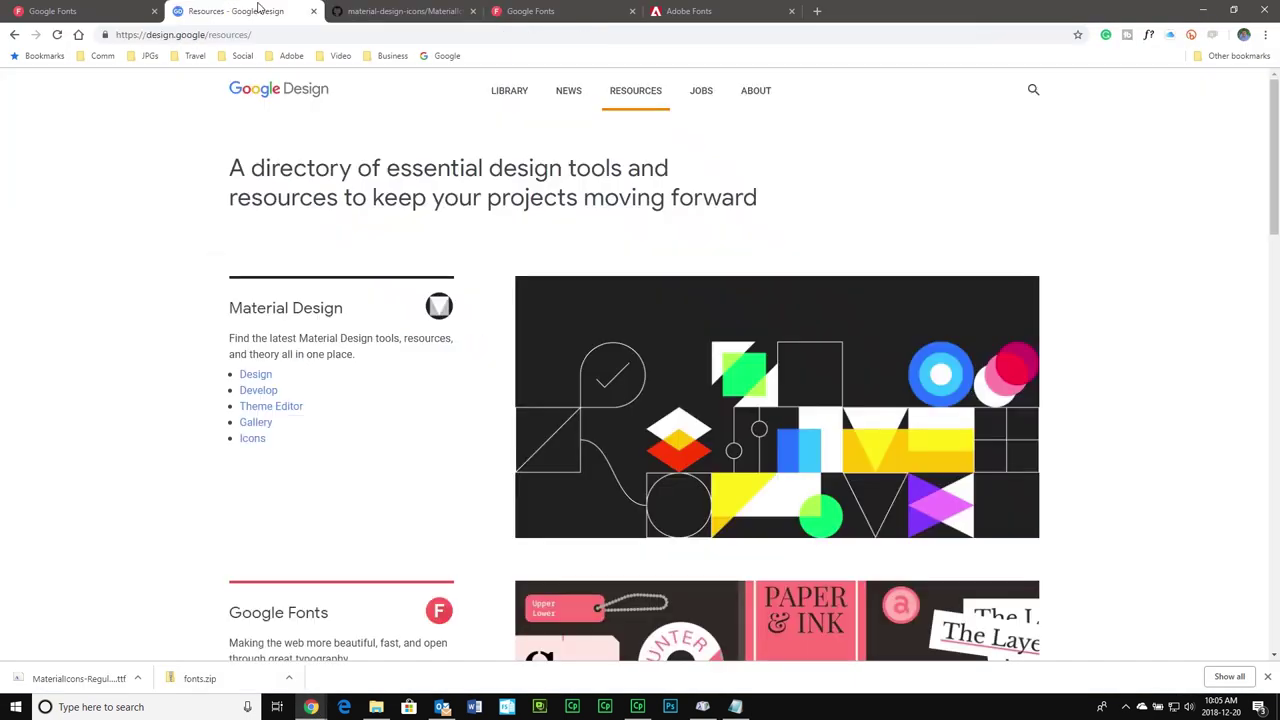
{"action": "left_click", "coordinate": [535, 11]}
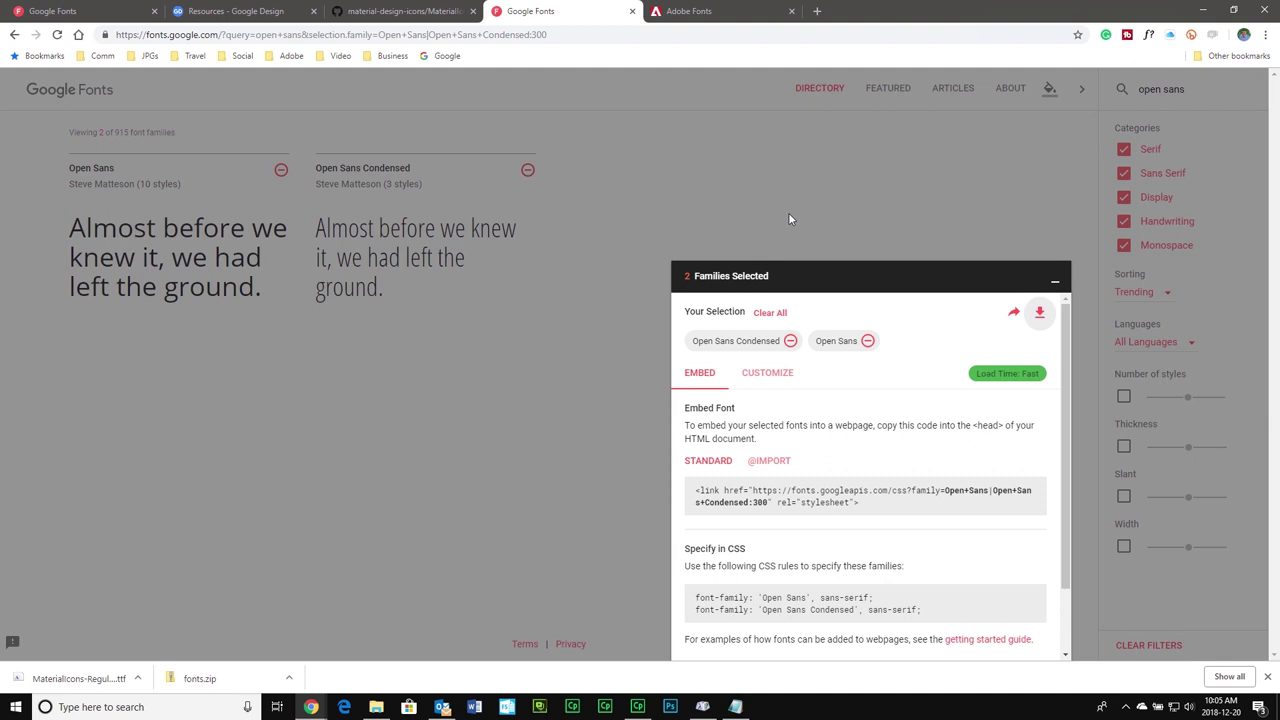
{"action": "left_click_drag", "start_coordinate": [865, 508], "coordinate": [680, 490]}
{"action": "key", "text": "ctrl+c"}
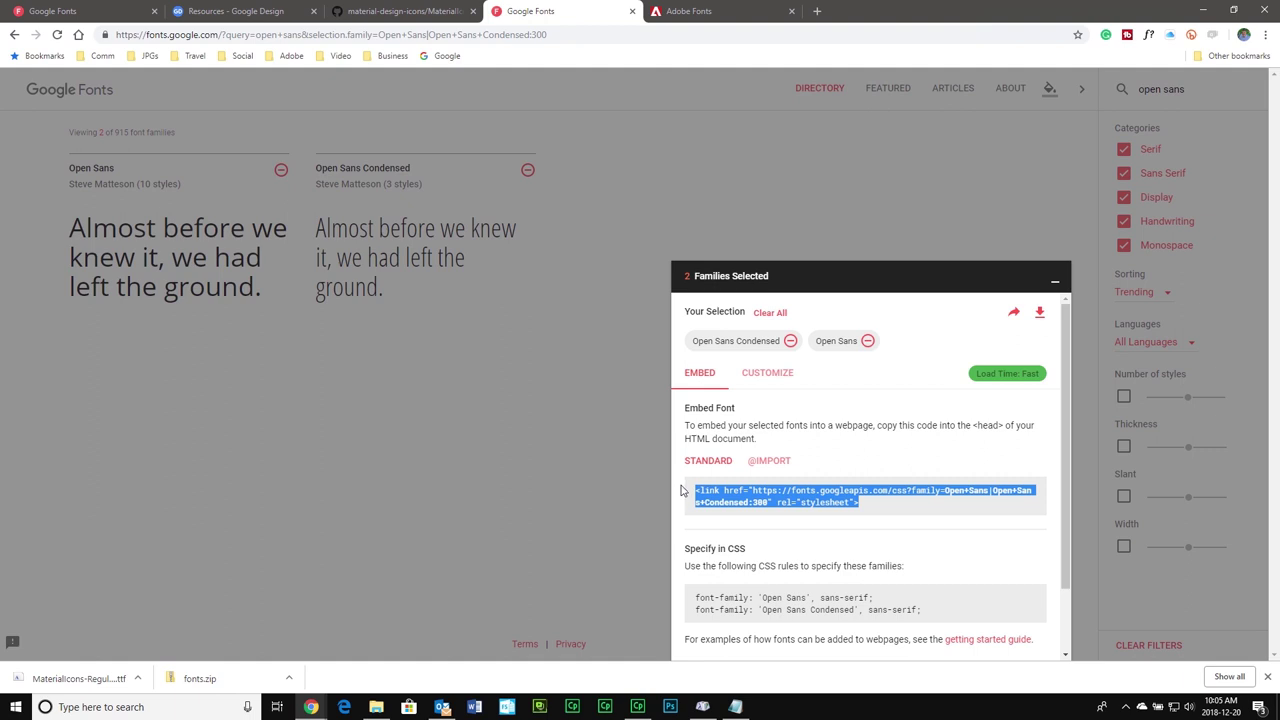
Minimize the browser and insert the copied stylesheet link on a new line directly below the <head> tag in index.html
{"action": "left_click", "coordinate": [1202, 11]}
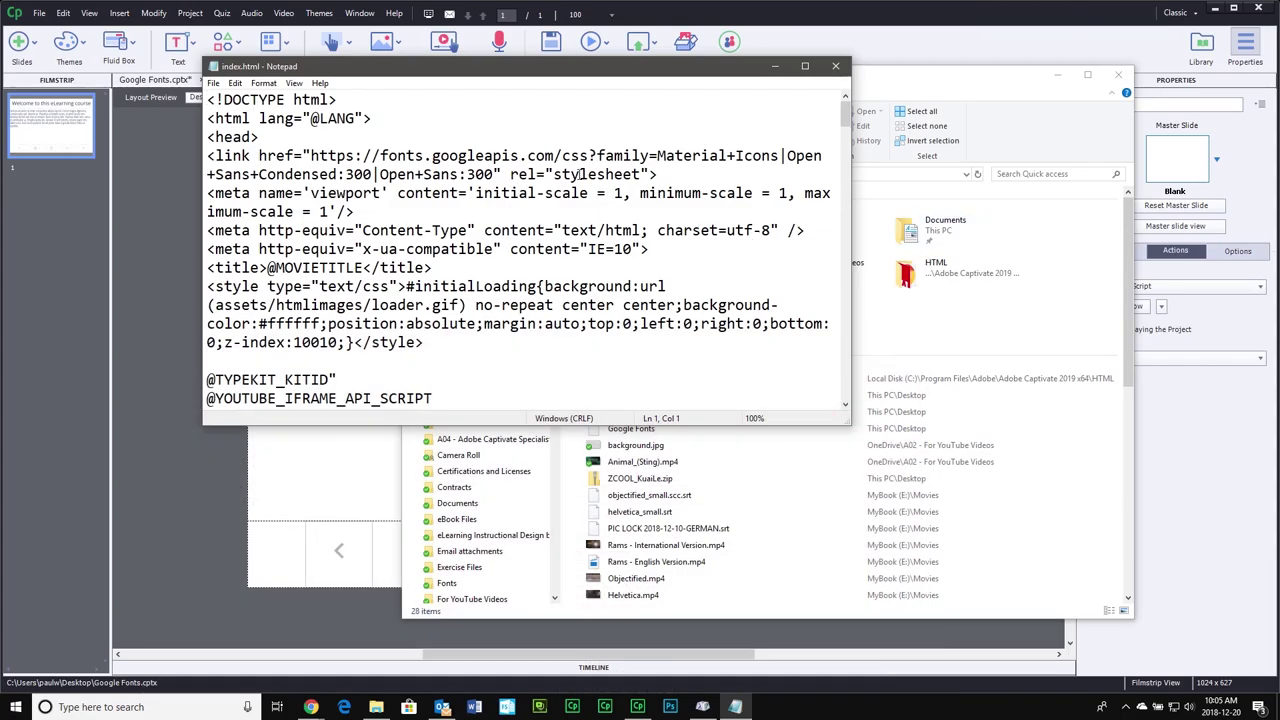
{"action": "left_click", "coordinate": [275, 138]}
{"action": "key", "text": "Return"}
{"action": "key", "text": "ctrl+v"}
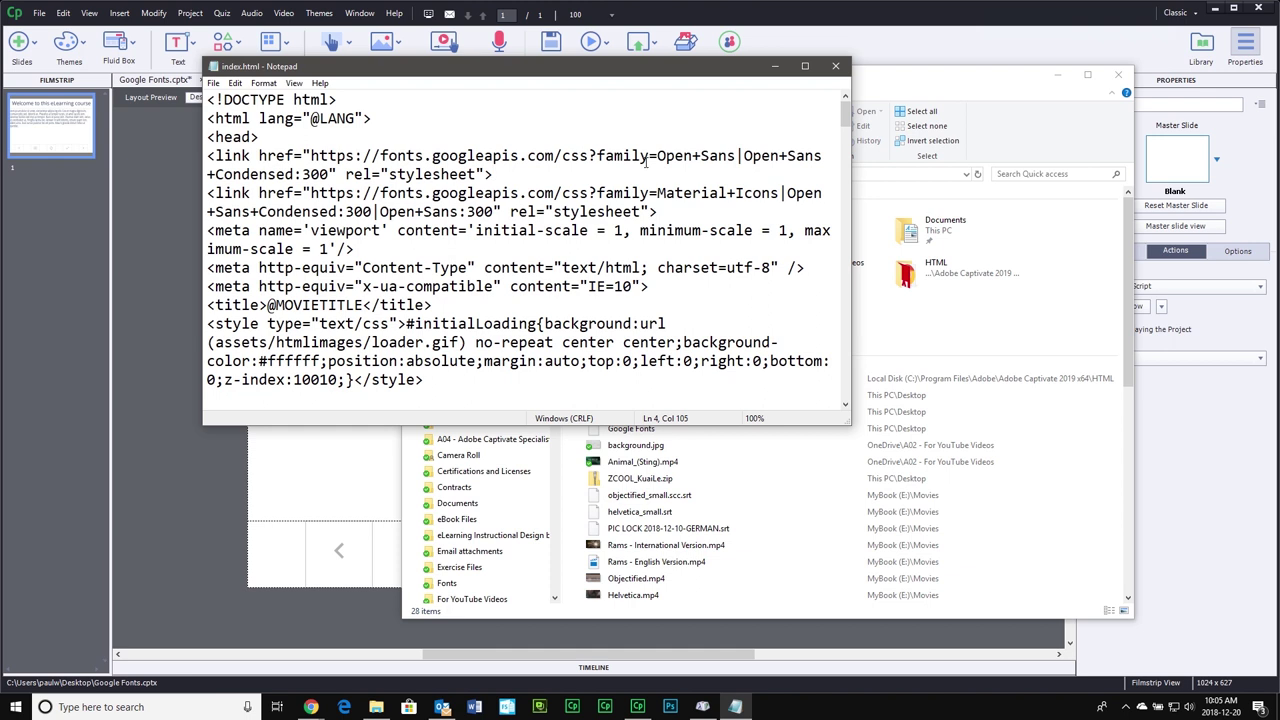
Add a second copy of the stylesheet link below the first and change its font query to family=Material+Icons
{"action": "key", "text": "Return"}
{"action": "key", "text": "ctrl+v"}
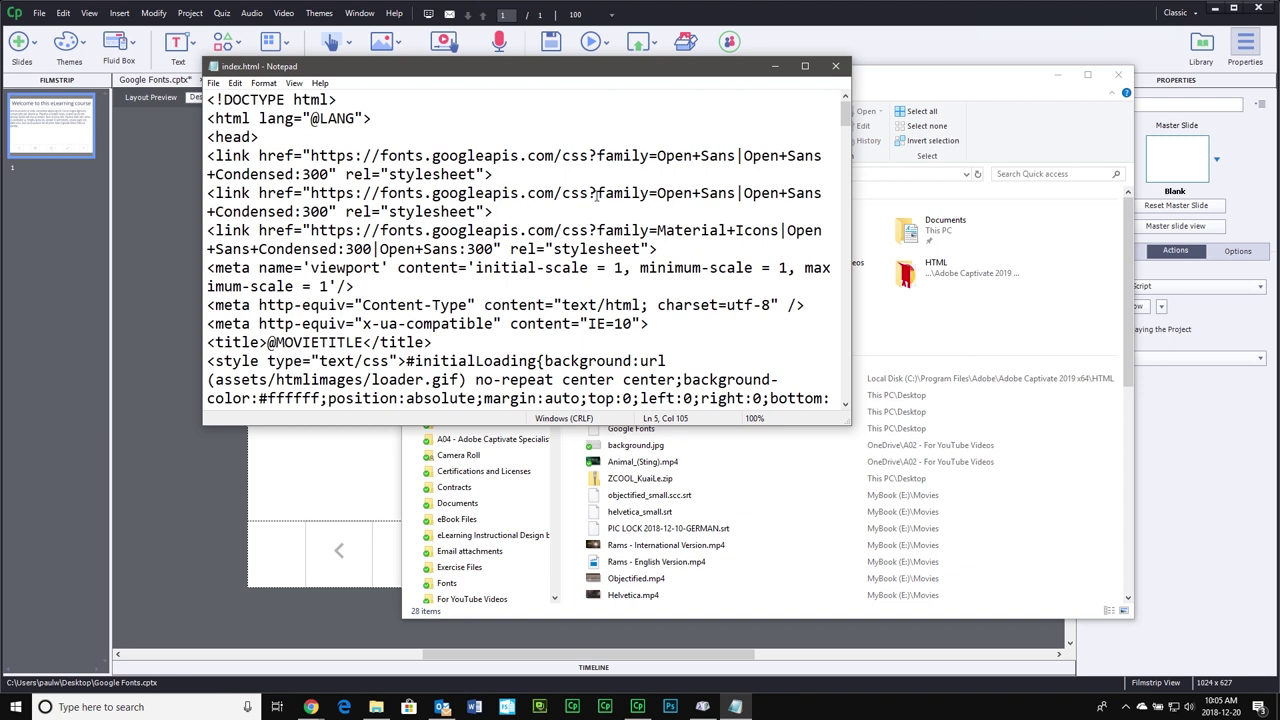
{"action": "left_click_drag", "start_coordinate": [597, 230], "coordinate": [780, 230]}
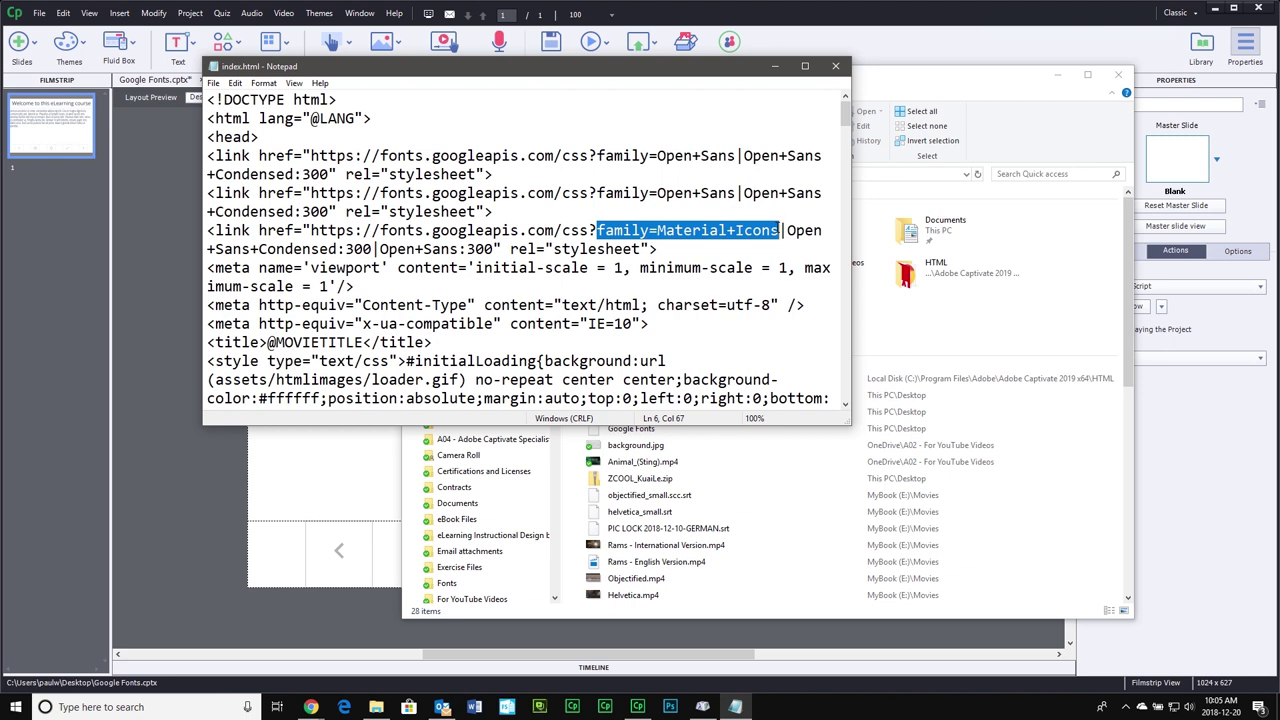
{"action": "left_click", "coordinate": [597, 193]}
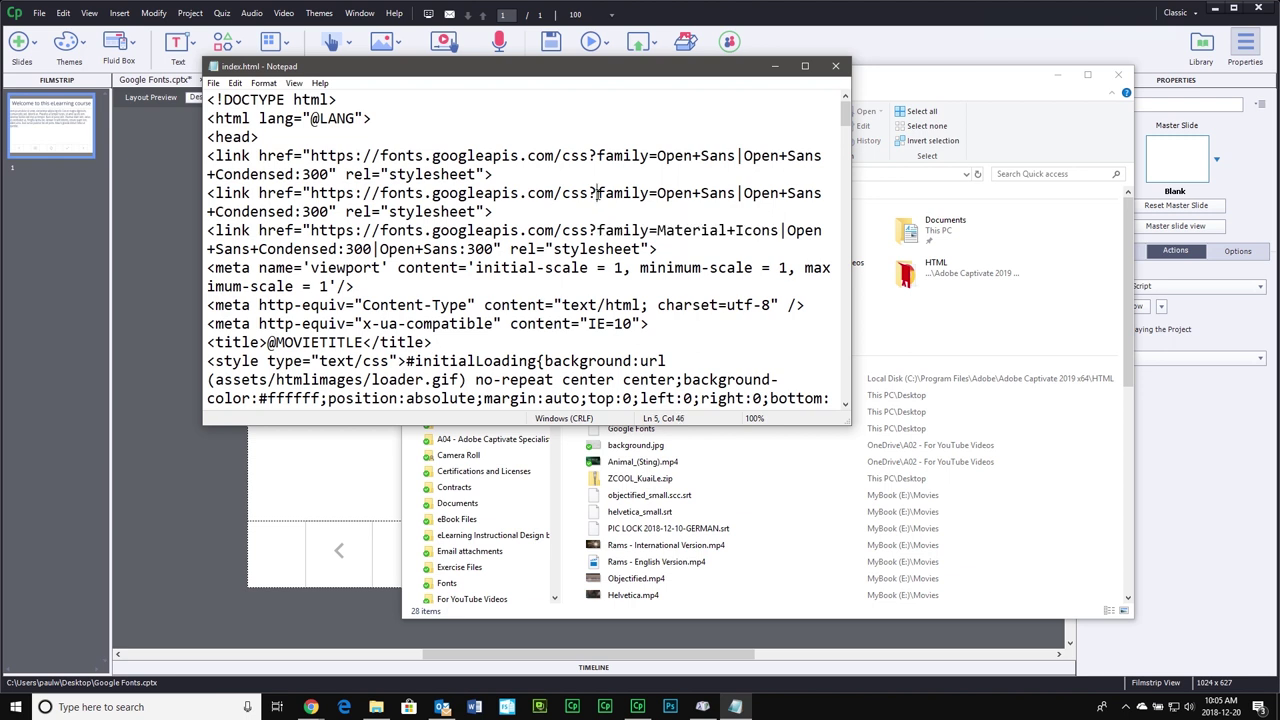
{"action": "left_click_drag", "start_coordinate": [599, 194], "coordinate": [533, 212]}
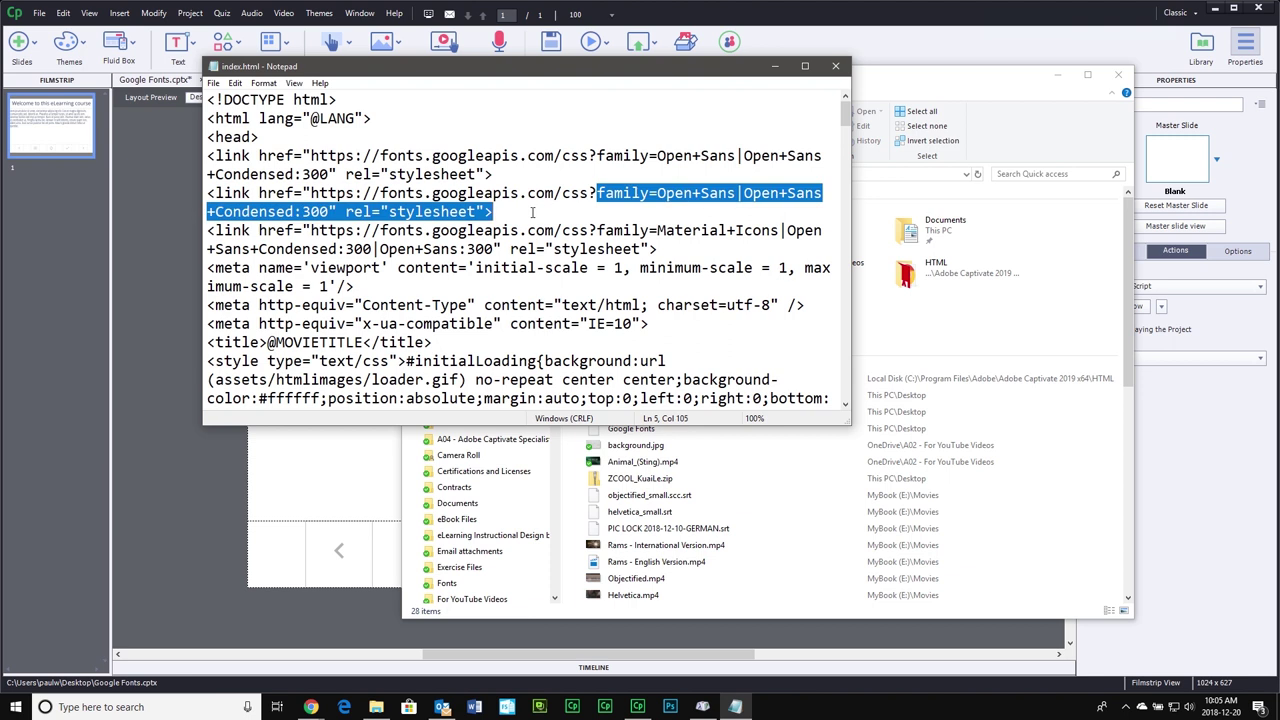
{"action": "left_click_drag", "start_coordinate": [533, 212], "coordinate": [330, 212]}
{"action": "type", "text": "family=Material+Icons"}
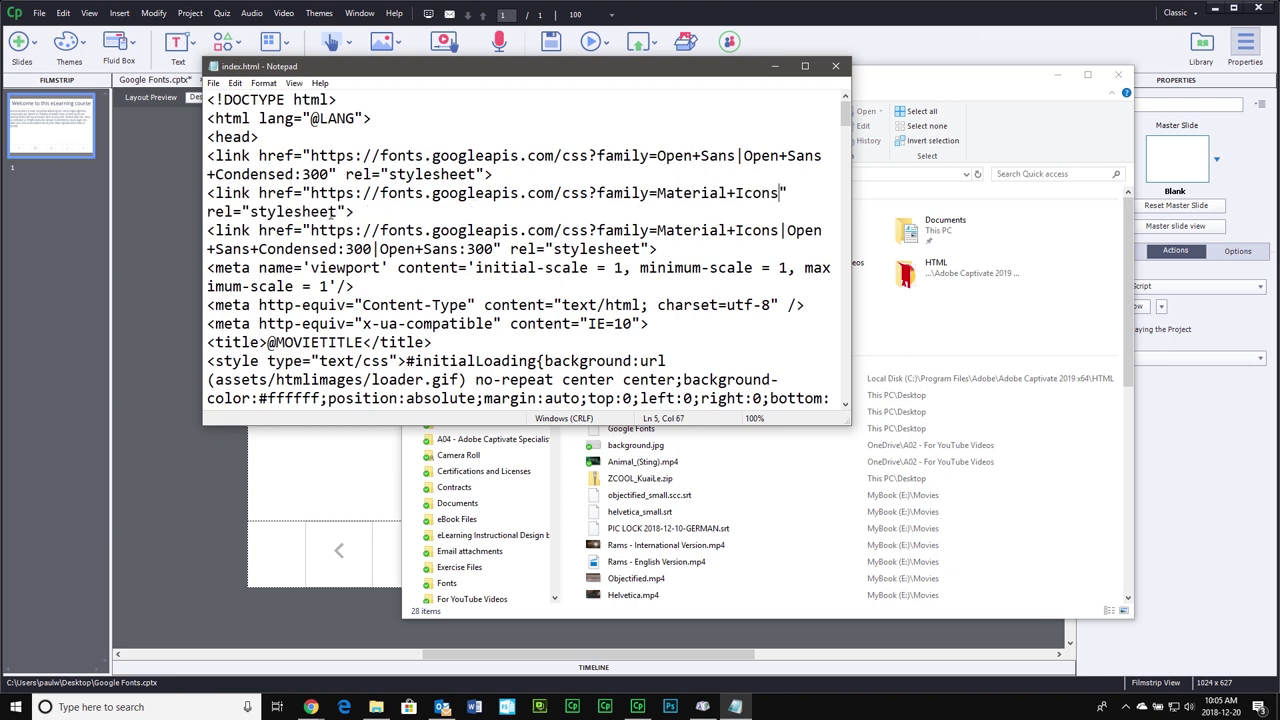
Delete the old combined Material Icons and Open Sans link below the two new stylesheet links
{"action": "left_click_drag", "start_coordinate": [357, 212], "coordinate": [704, 254]}
{"action": "key", "text": "BackSpace"}
{"action": "key", "text": "BackSpace"}
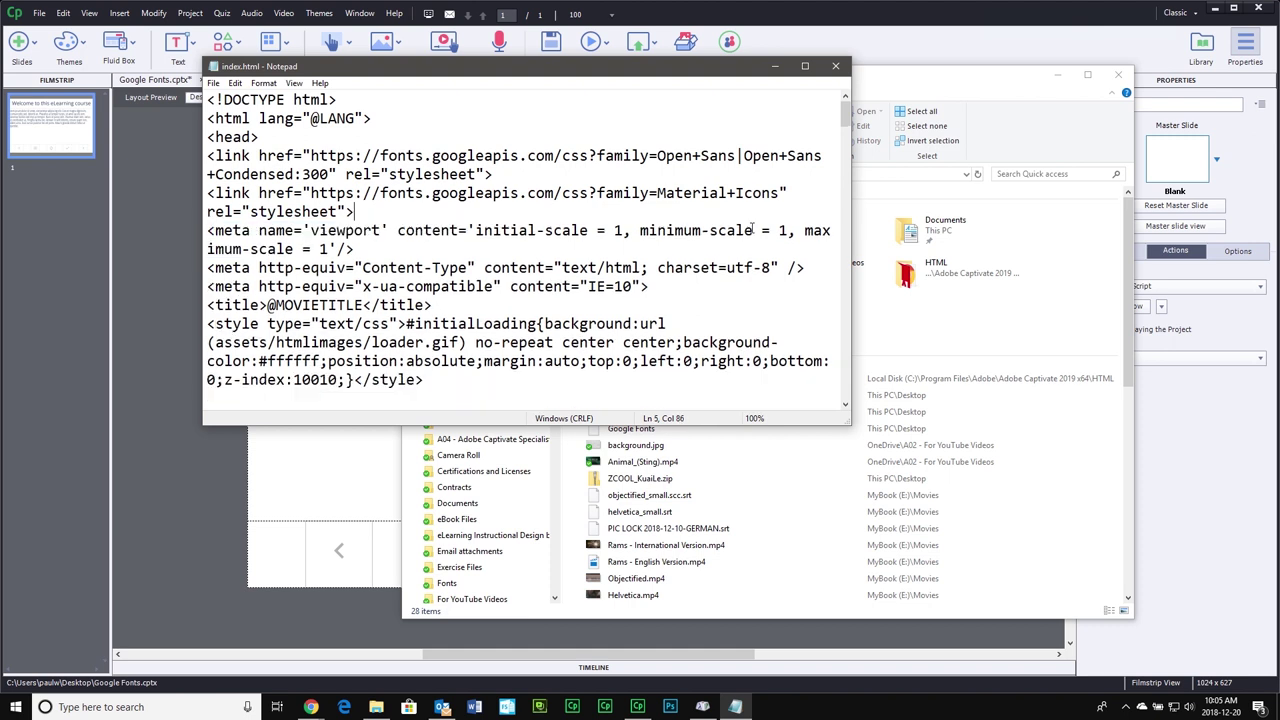
Insert blank lines above, between and below the two stylesheet links to set them apart from the surrounding code
{"action": "key", "text": "Return"}
{"action": "key", "text": "Up"}
{"action": "key", "text": "Up"}
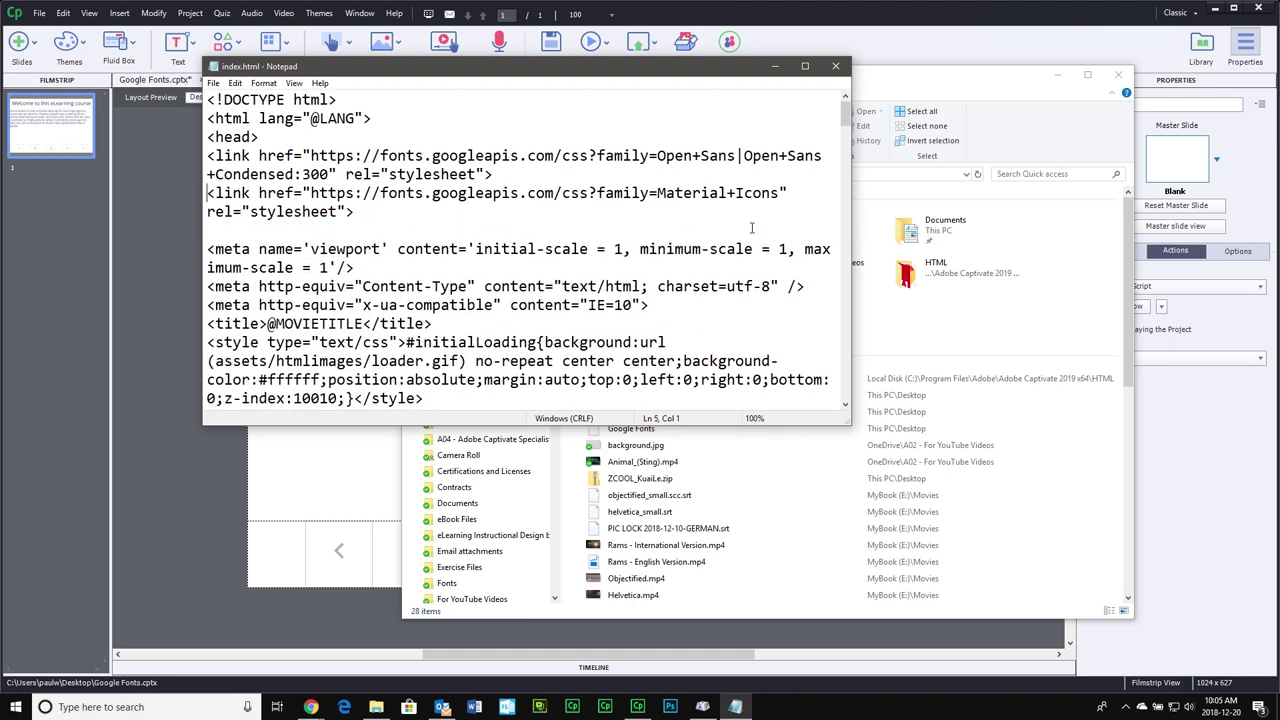
{"action": "key", "text": "Return"}
{"action": "key", "text": "Up"}
{"action": "key", "text": "Up"}
{"action": "key", "text": "Up"}
{"action": "key", "text": "Return"}
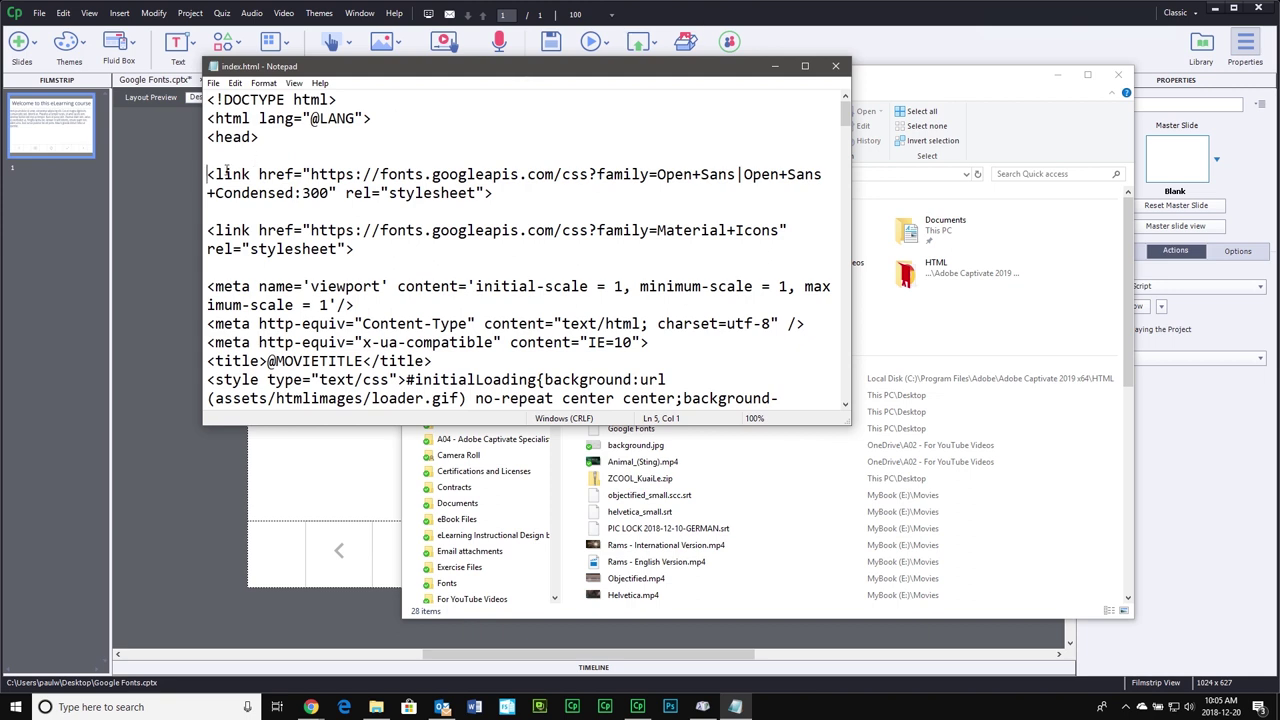
Remove the blank lines above, between and below the two Google Fonts stylesheet links in index.html
{"action": "left_click_drag", "start_coordinate": [206, 175], "coordinate": [588, 208]}
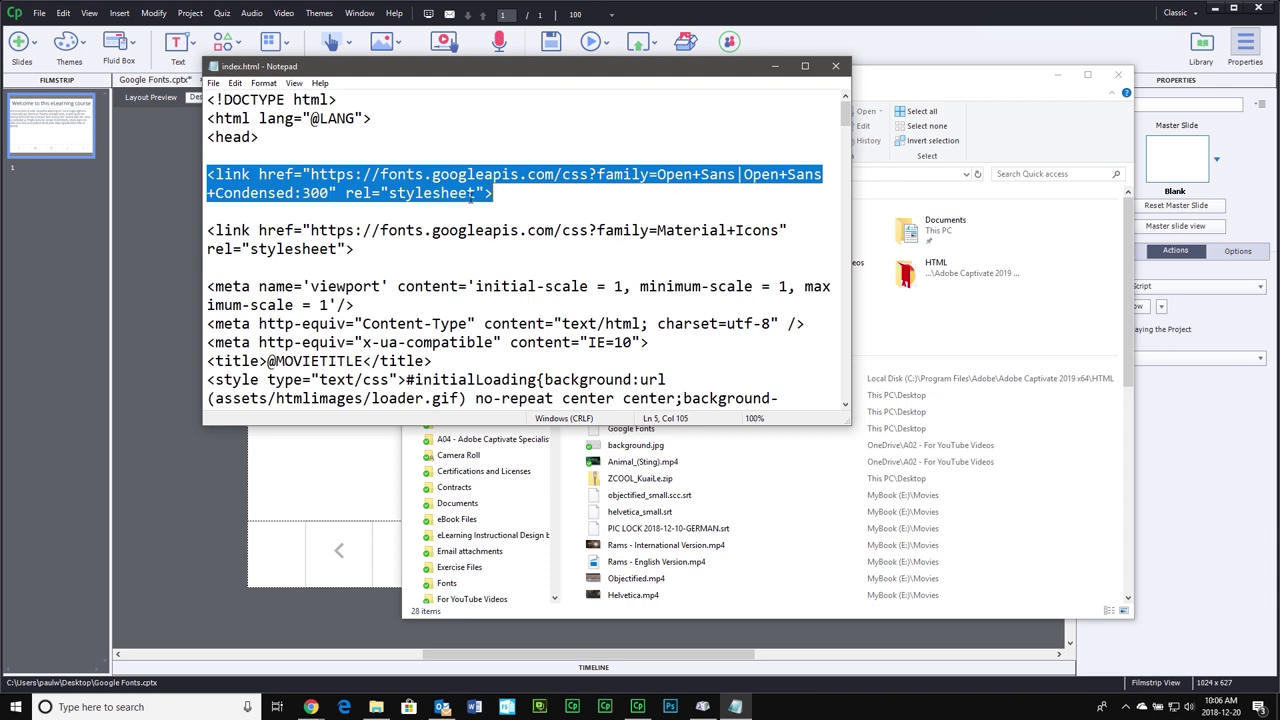
{"action": "left_click_drag", "start_coordinate": [355, 250], "coordinate": [208, 232]}
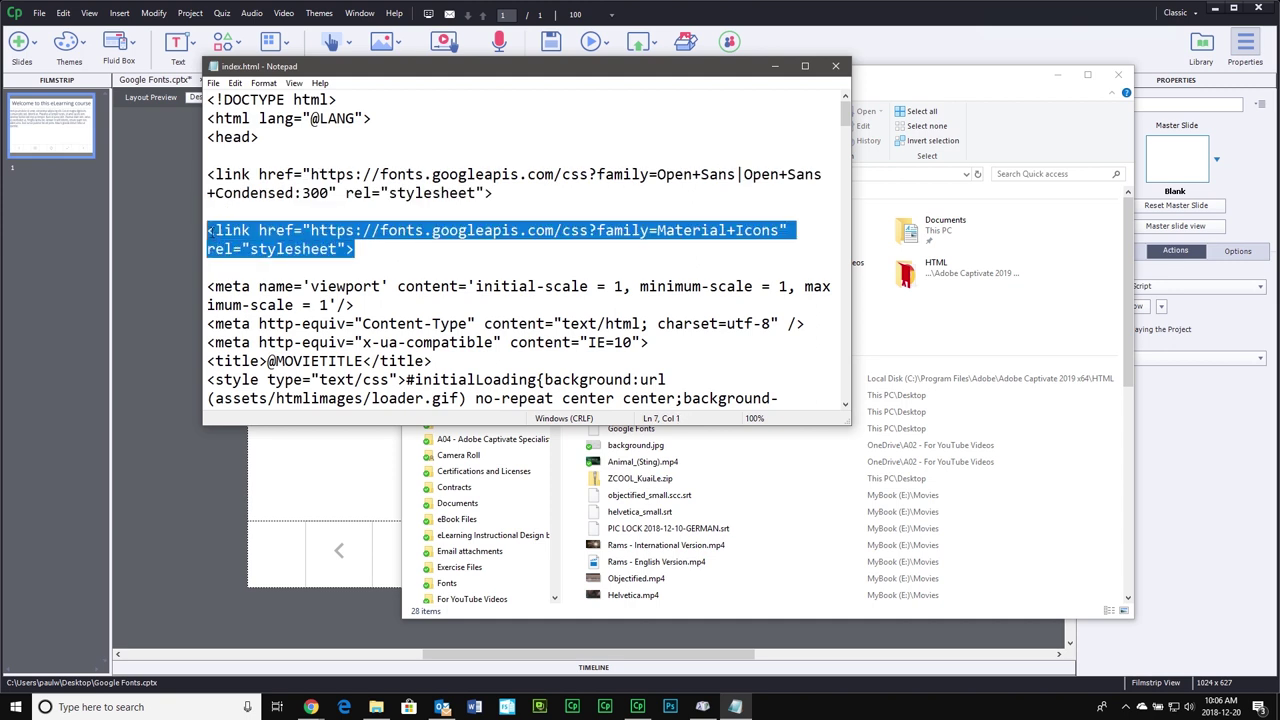
{"action": "left_click", "coordinate": [227, 154]}
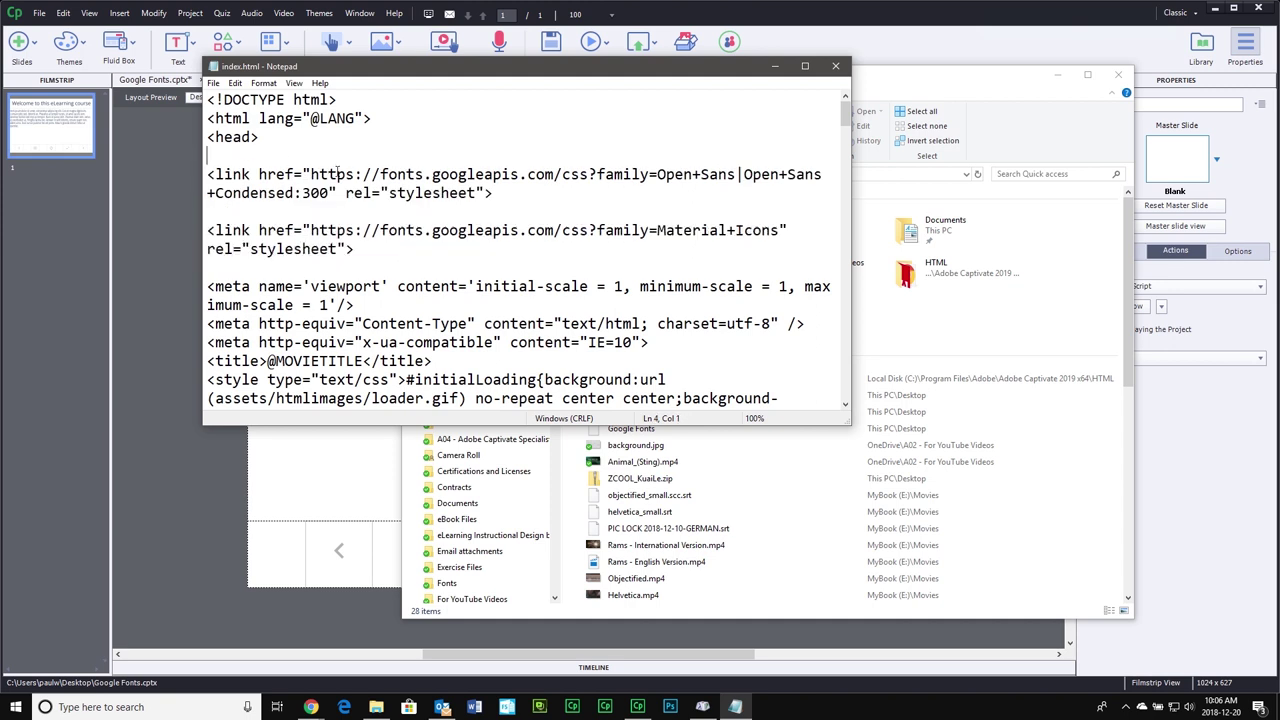
{"action": "key", "text": "Delete"}
{"action": "key", "text": "Down"}
{"action": "key", "text": "Down"}
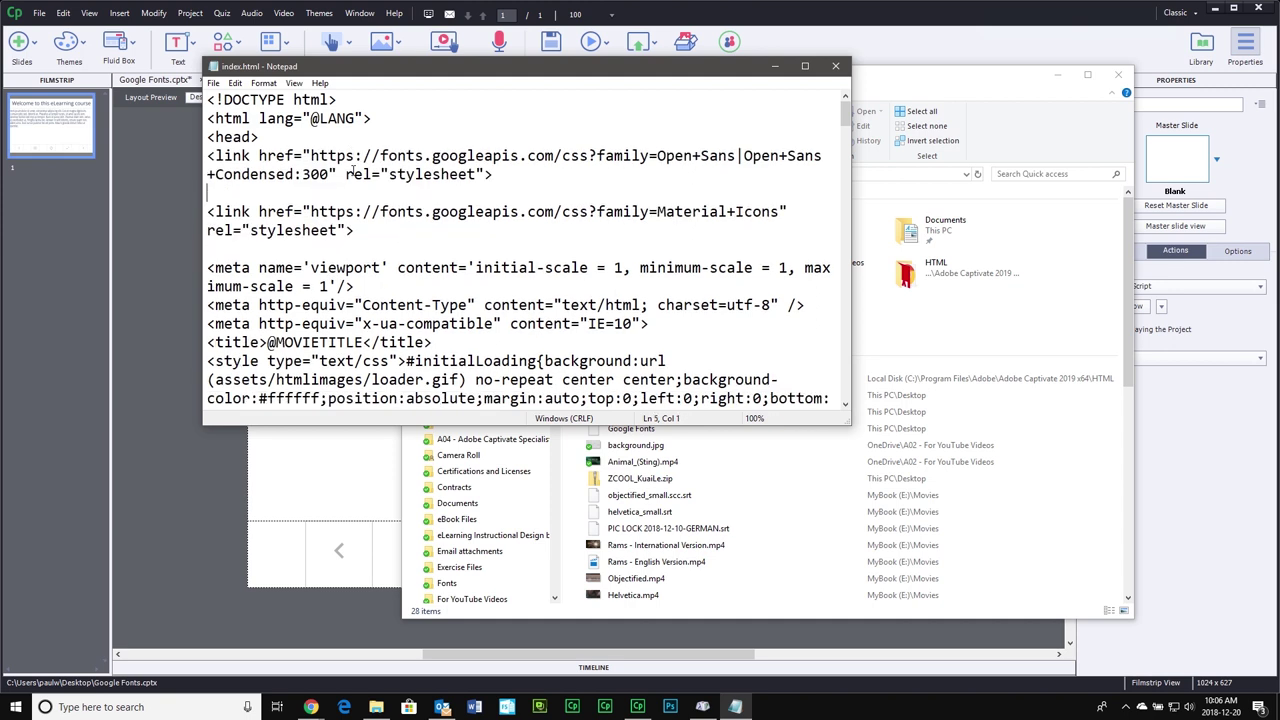
{"action": "key", "text": "Delete"}
{"action": "key", "text": "Down"}
{"action": "key", "text": "Down"}
{"action": "key", "text": "Delete"}
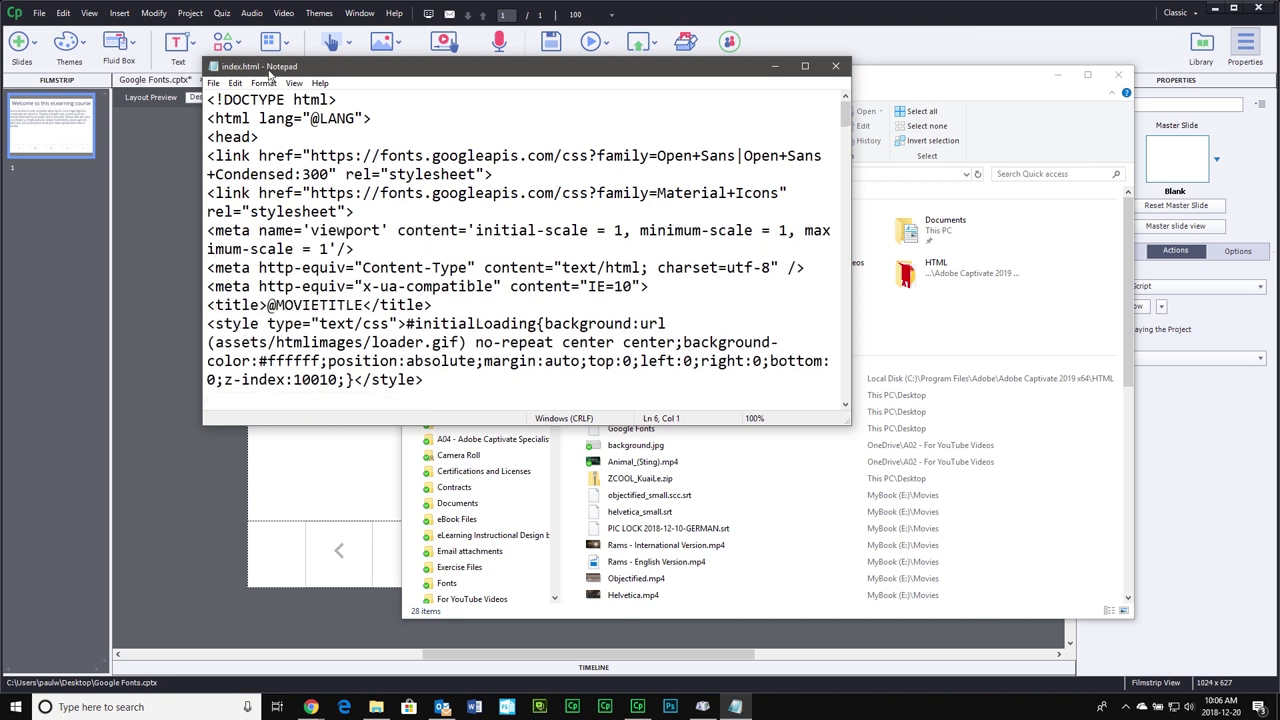
Save the edited template to the Desktop as index.html and close it
{"action": "left_click", "coordinate": [213, 84]}
{"action": "left_click", "coordinate": [234, 83]}
{"action": "left_click", "coordinate": [213, 85]}
{"action": "left_click", "coordinate": [240, 142]}
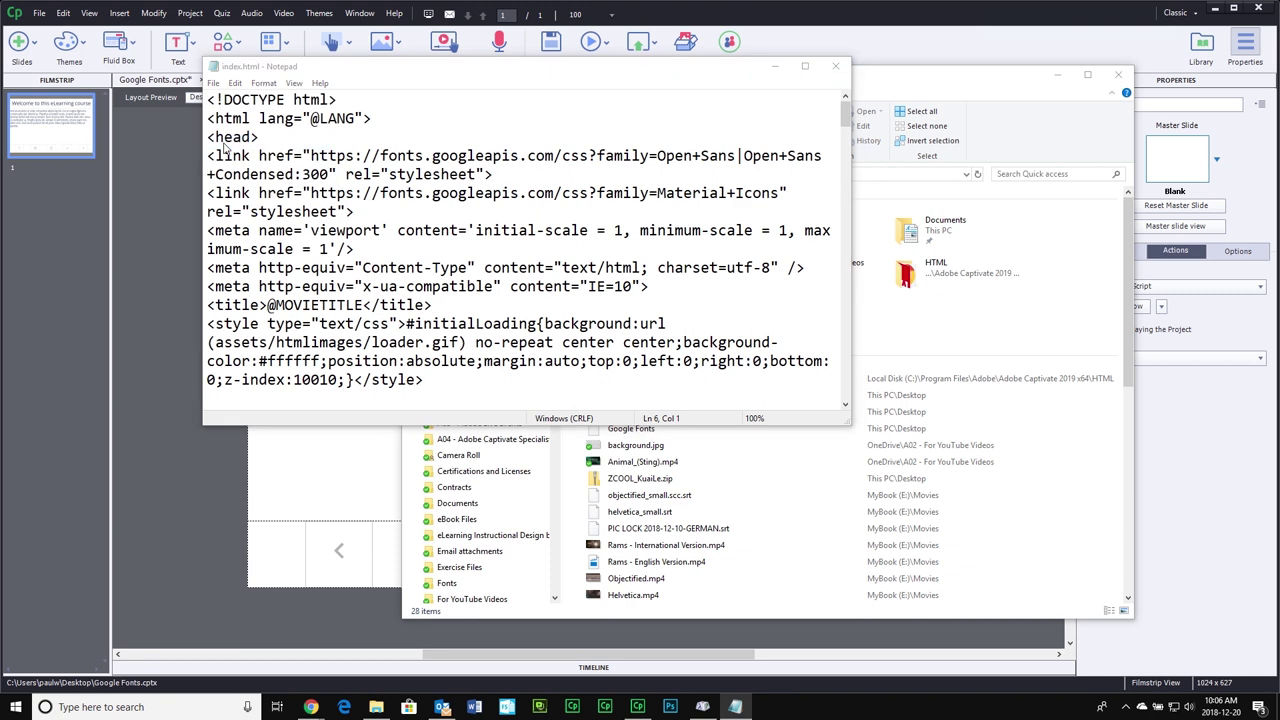
{"action": "left_click_drag", "start_coordinate": [380, 259], "coordinate": [377, 167]}
{"action": "left_click", "coordinate": [268, 196]}
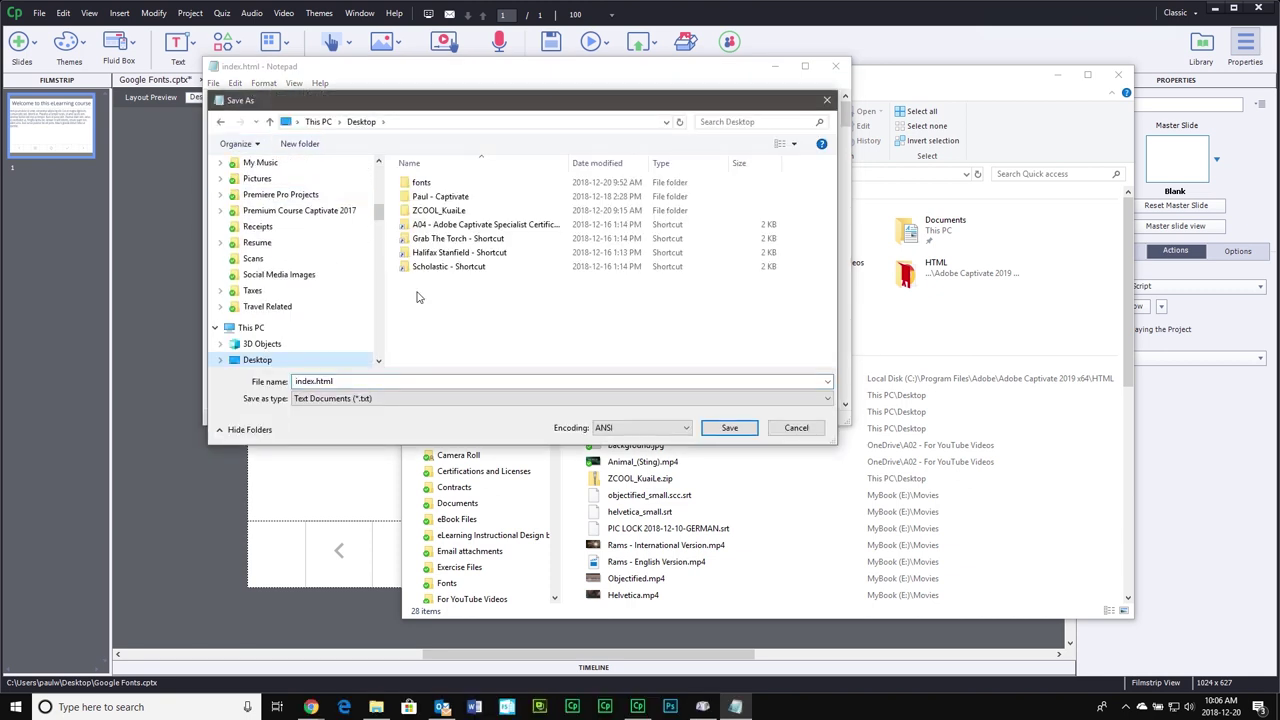
{"action": "left_click", "coordinate": [729, 428]}
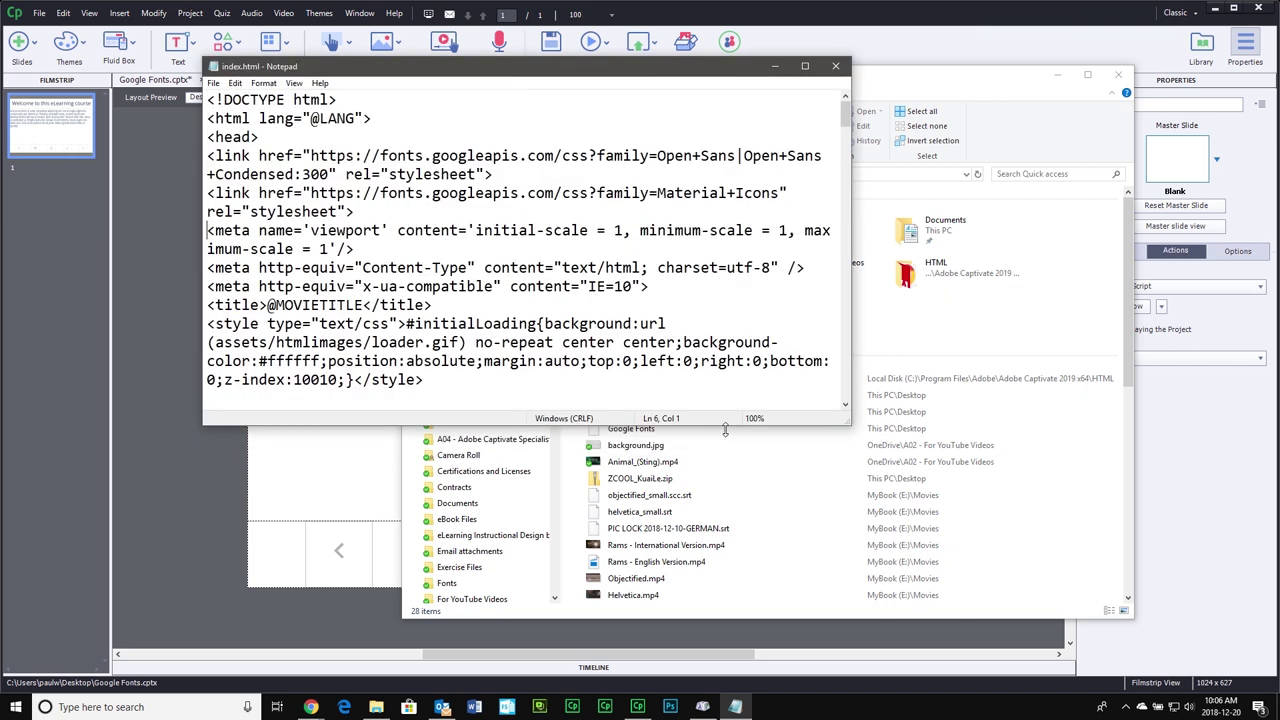
{"action": "left_click", "coordinate": [836, 66]}
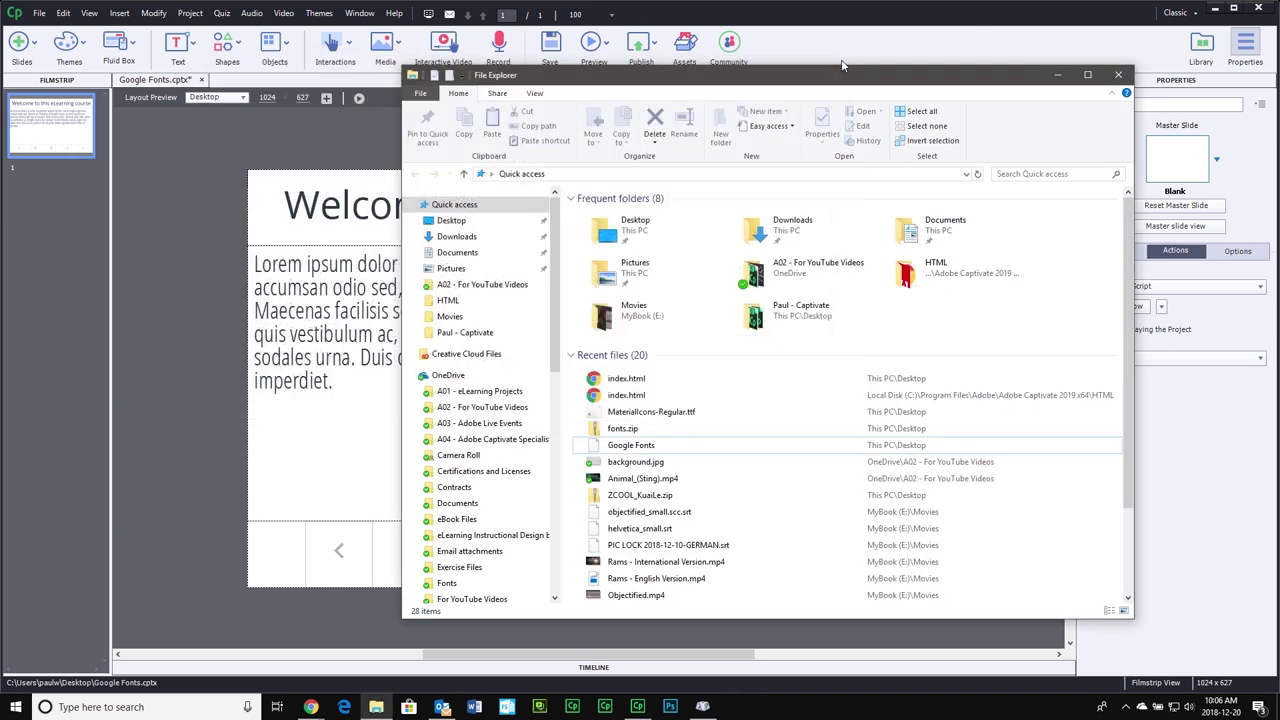
Open the folder containing the Adobe Captivate 2019 index.html, then minimize Captivate and close Character Map to expose the desktop
{"action": "right_click", "coordinate": [1003, 396]}
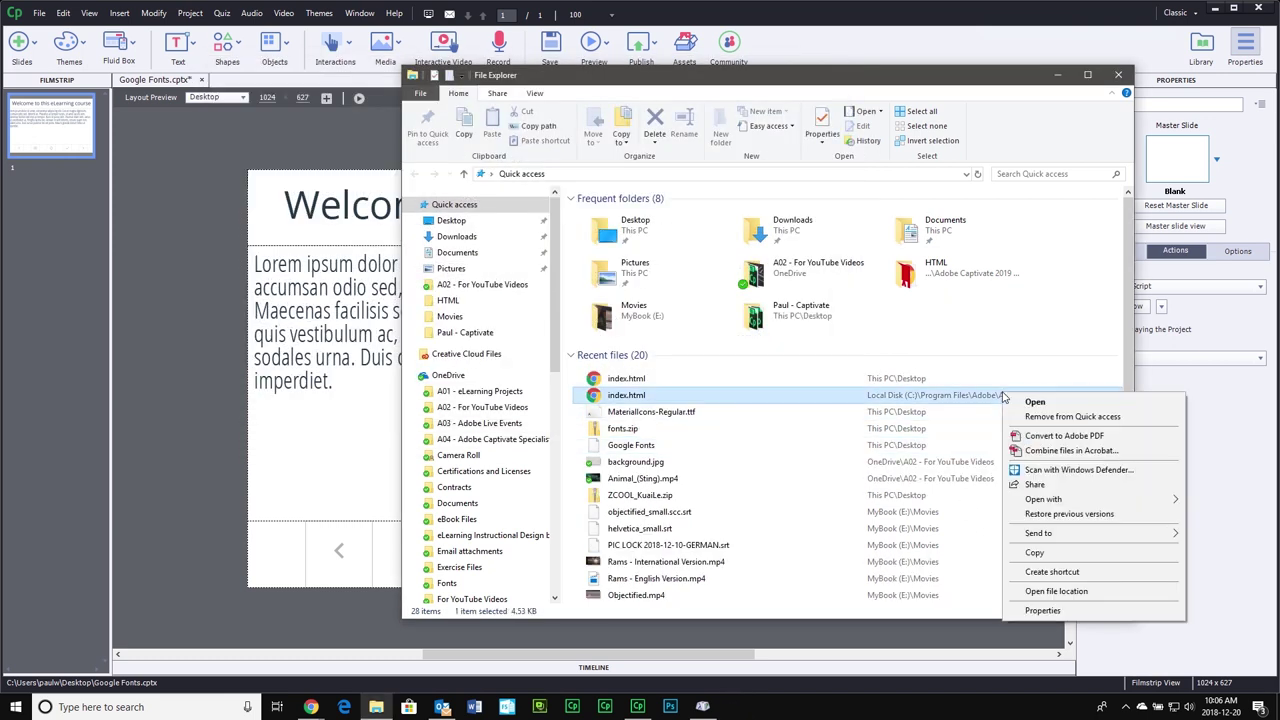
{"action": "left_click", "coordinate": [1060, 591]}
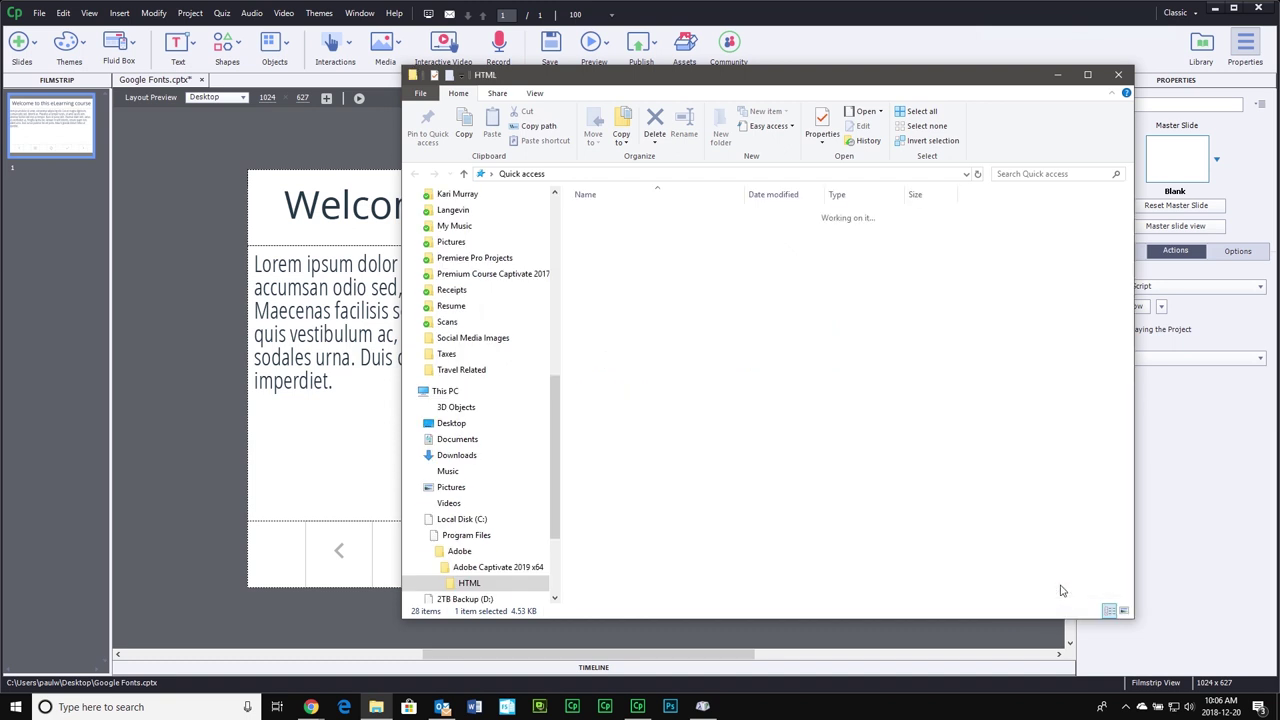
{"action": "left_click", "coordinate": [1216, 9]}
{"action": "left_click", "coordinate": [325, 92]}
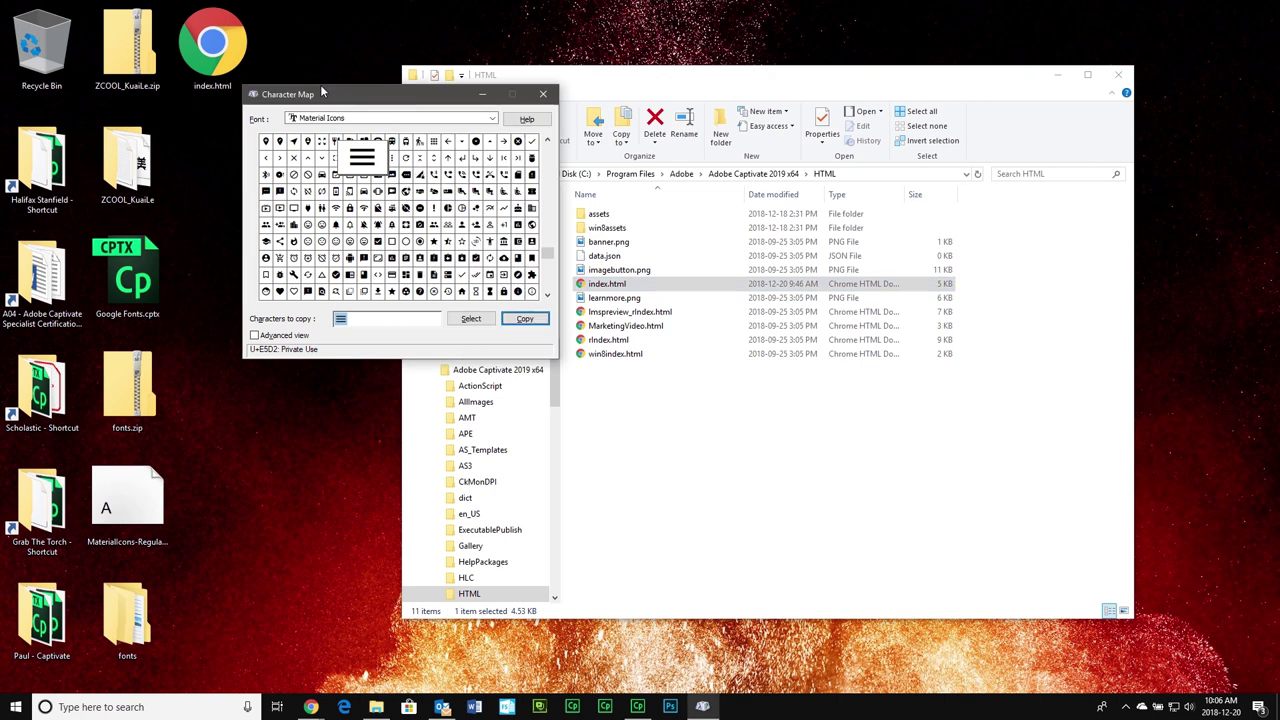
{"action": "left_click", "coordinate": [542, 94]}
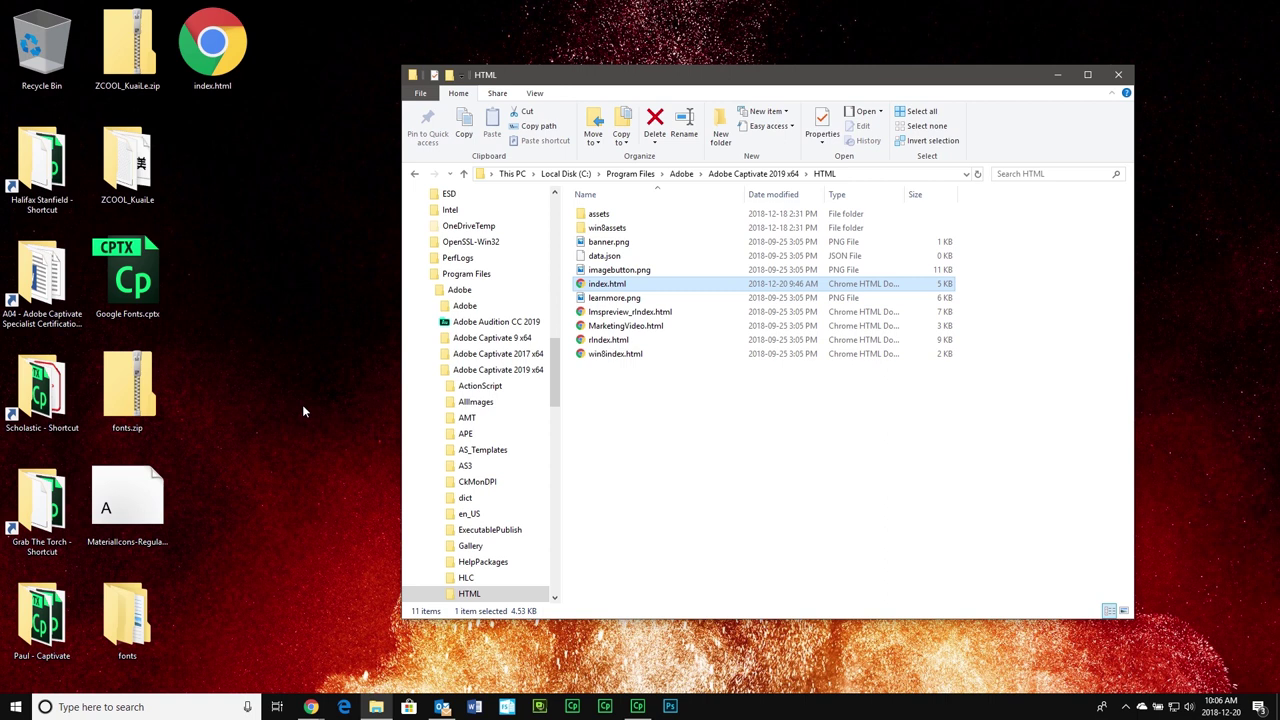
Move the edited index.html from the Desktop into Captivate's HTML folder, replacing the existing file with administrator permission, and close the folder
{"action": "left_click_drag", "start_coordinate": [212, 45], "coordinate": [735, 512]}
{"action": "left_click", "coordinate": [588, 246]}
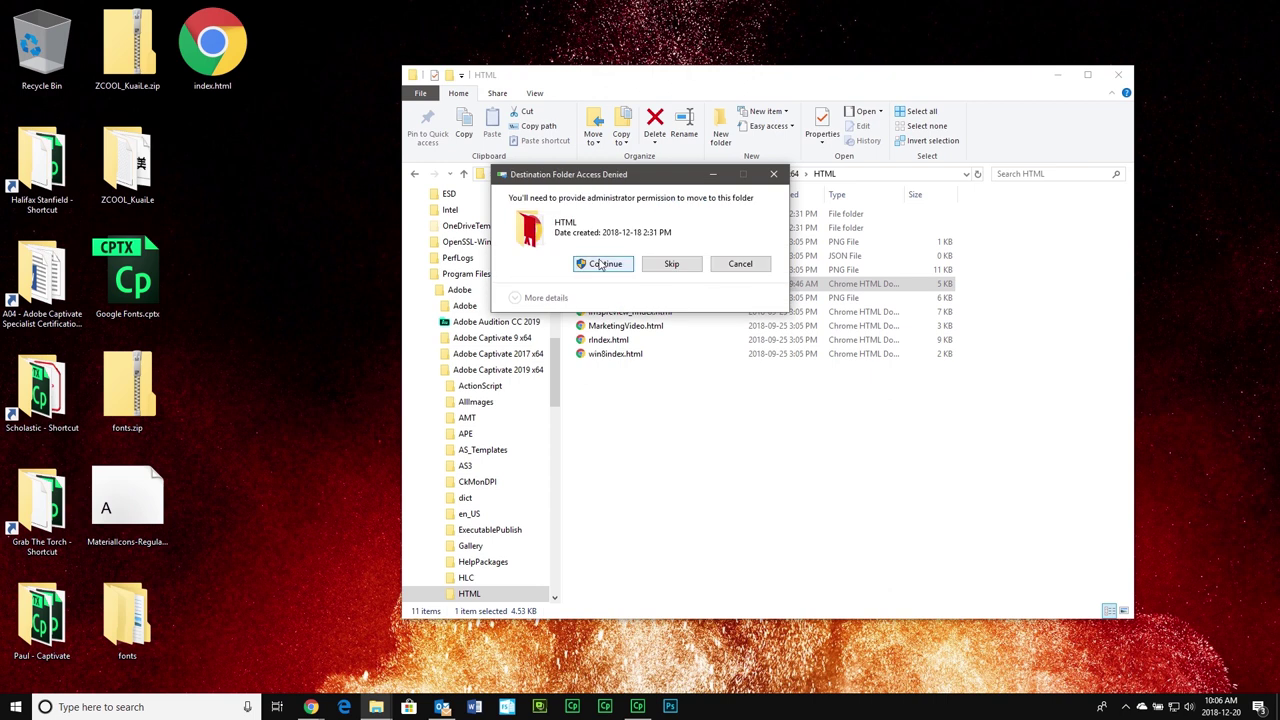
{"action": "left_click", "coordinate": [601, 264]}
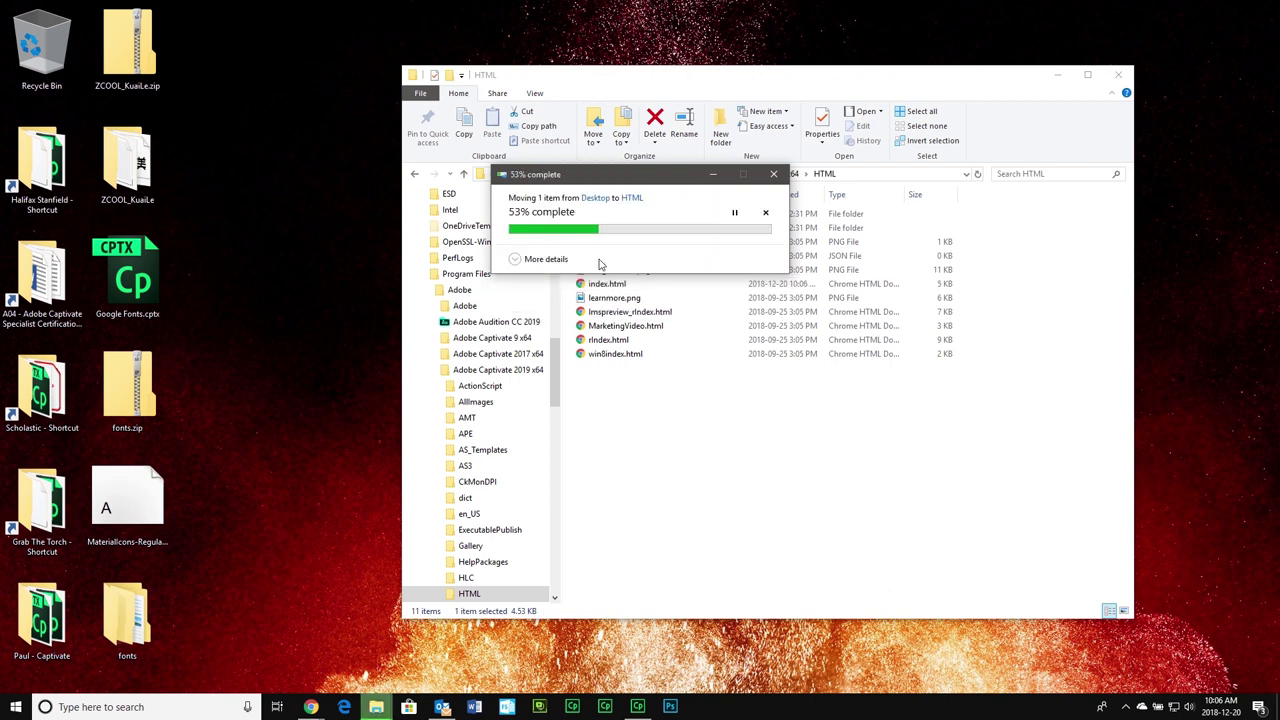
{"action": "left_click", "coordinate": [711, 489]}
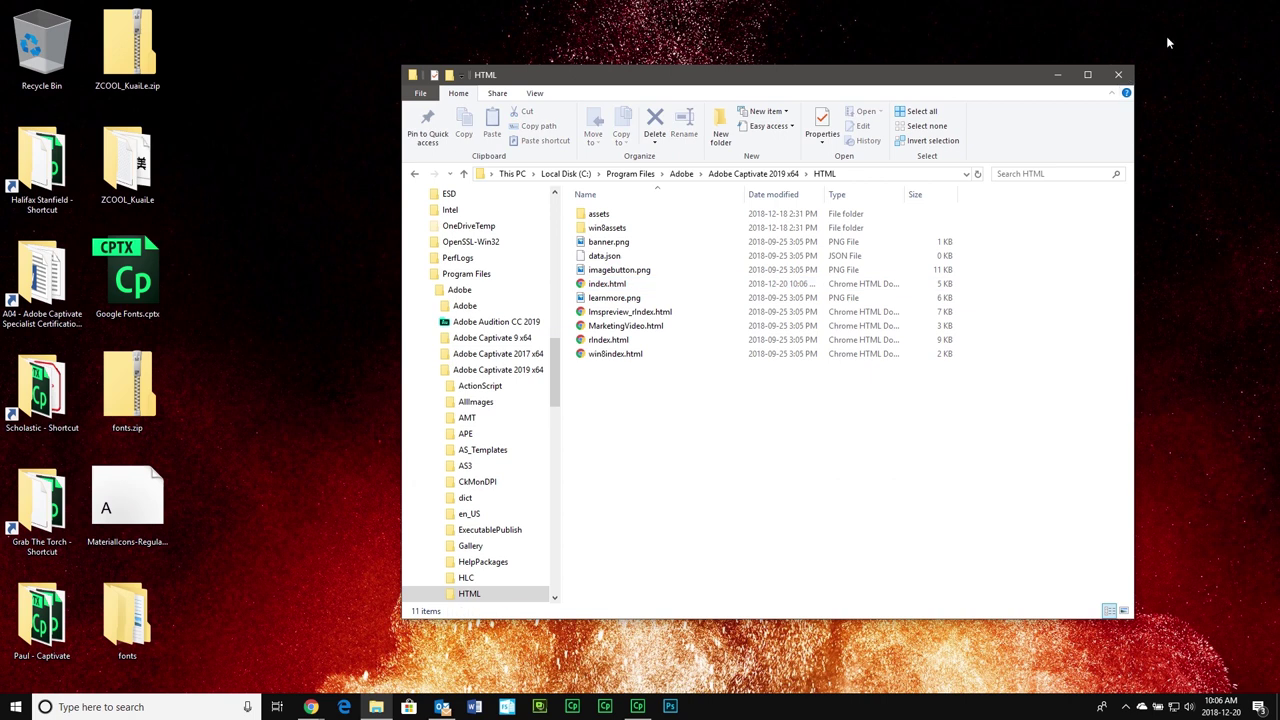
{"action": "left_click", "coordinate": [1120, 75]}
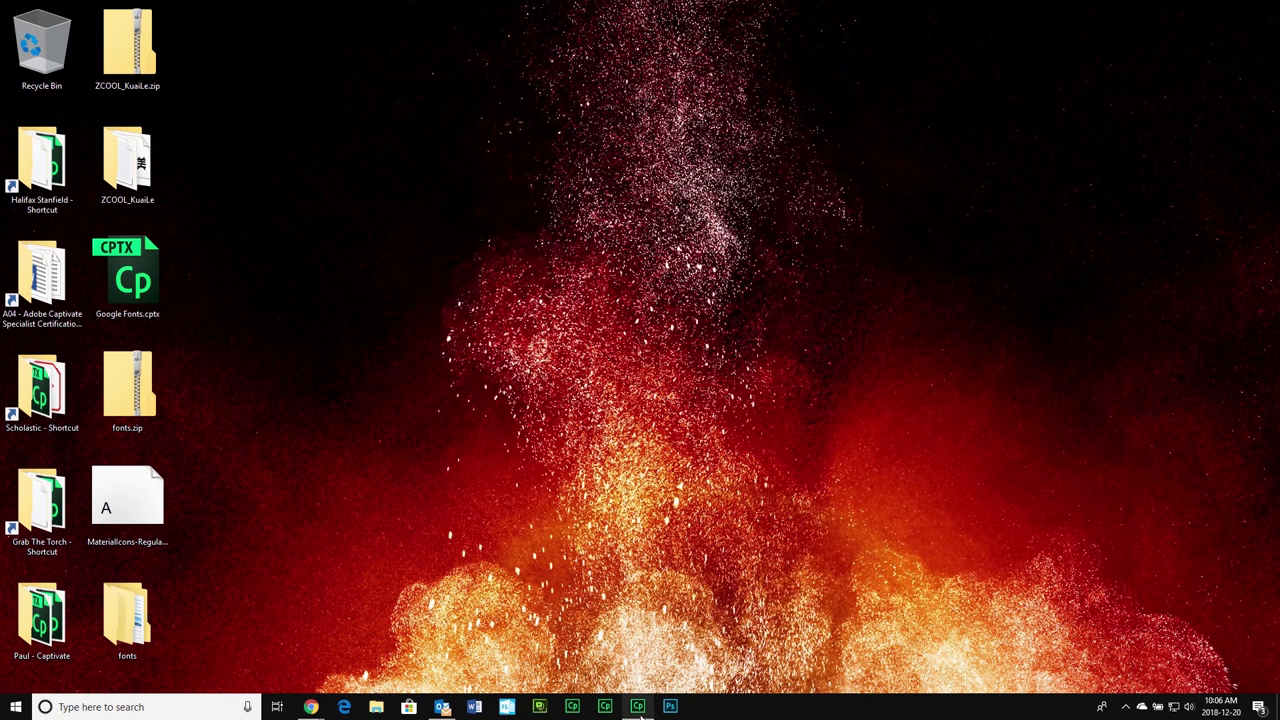
Switch back to Adobe Captivate and quit it, saving the changes to Google Fonts.cptx
{"action": "left_click", "coordinate": [637, 706]}
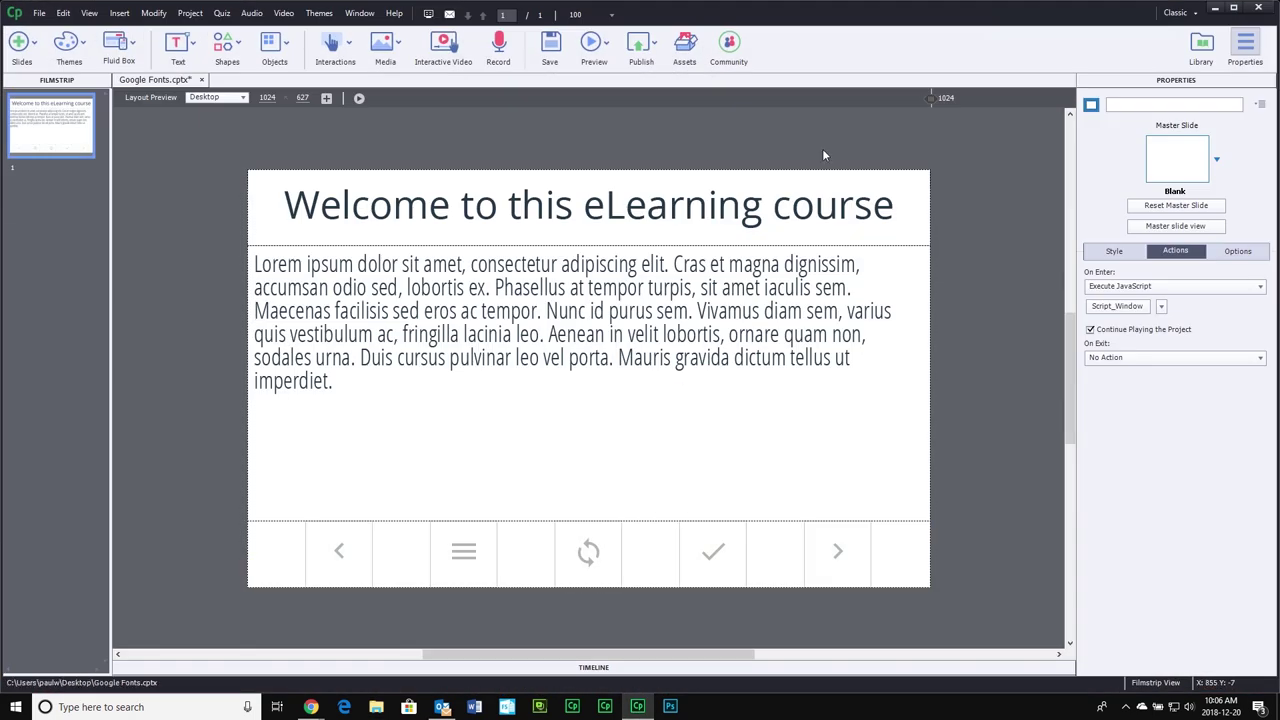
{"action": "left_click", "coordinate": [1259, 9]}
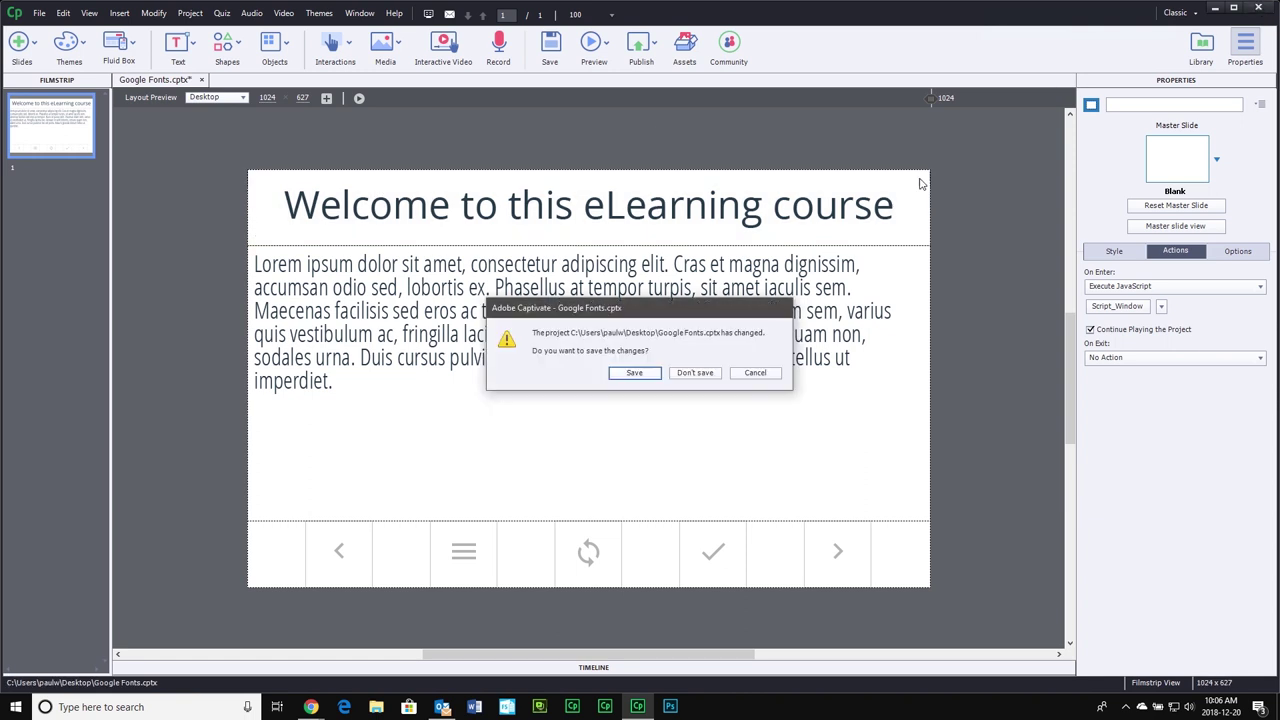
{"action": "left_click", "coordinate": [638, 373]}
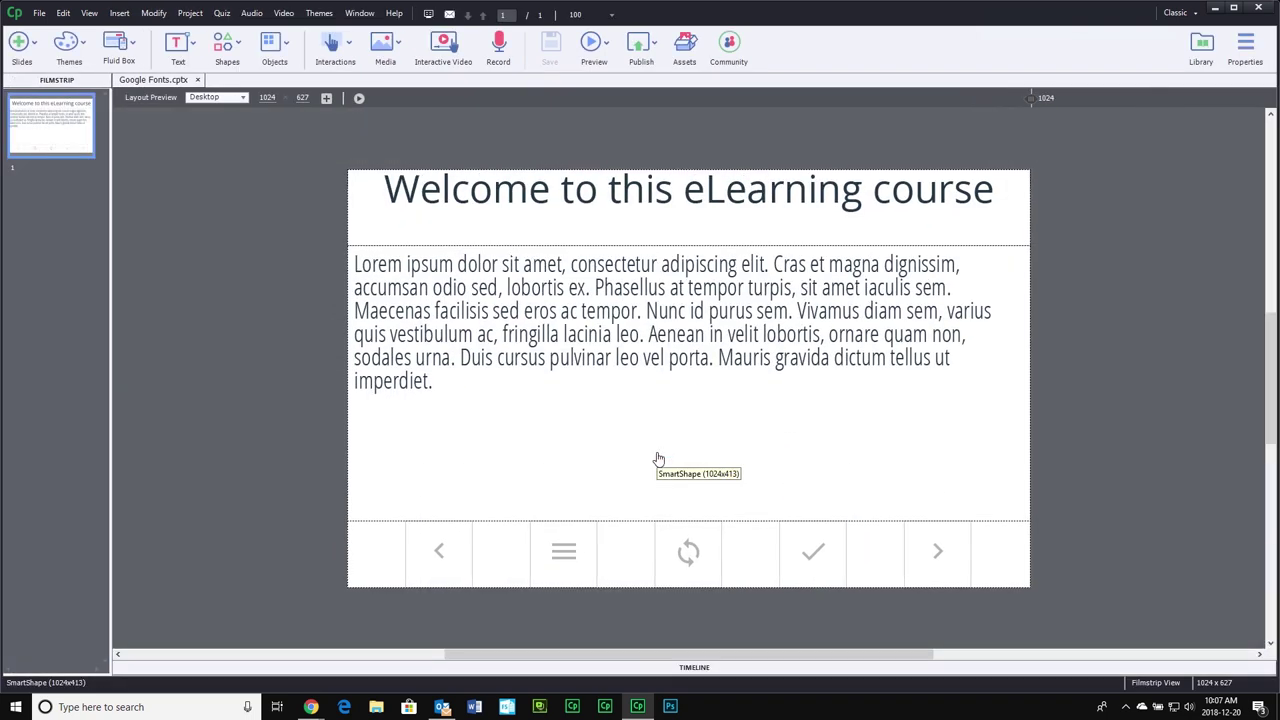
Check the JavaScript run on entering the slide and set the slide's On Enter action to No Action
{"action": "left_click", "coordinate": [1245, 45]}
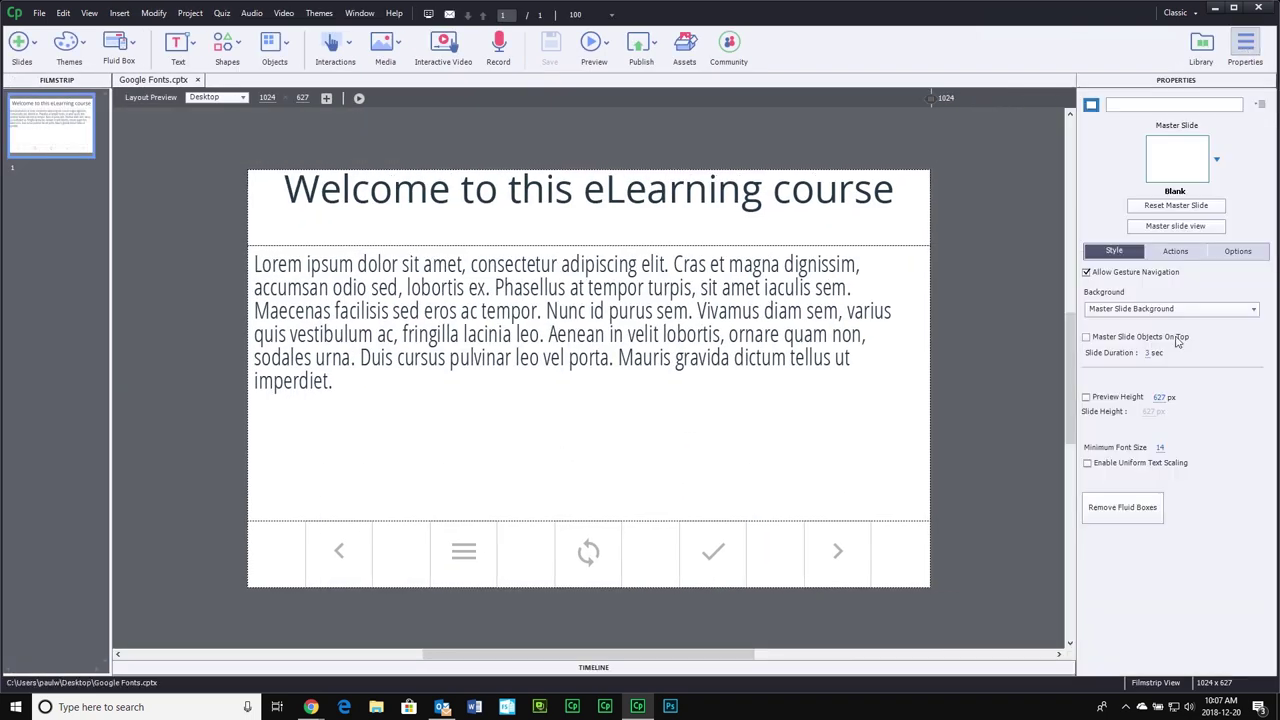
{"action": "left_click", "coordinate": [1175, 255]}
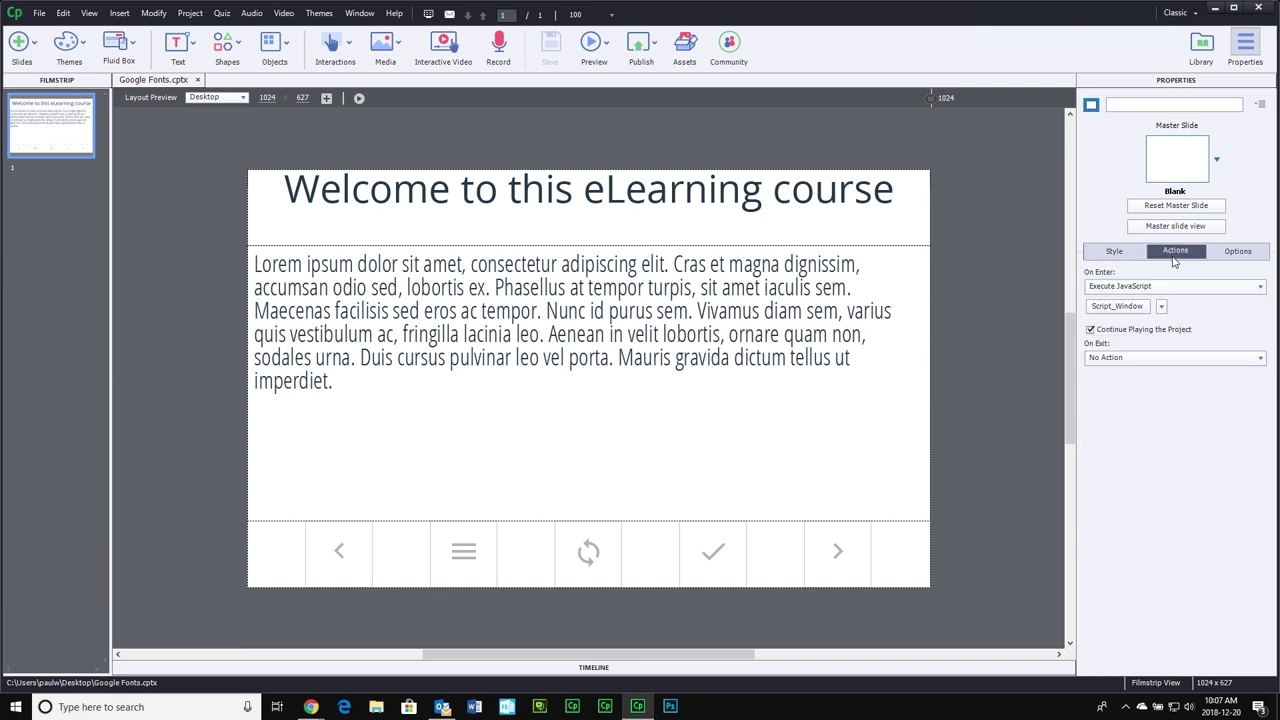
{"action": "left_click", "coordinate": [1133, 310]}
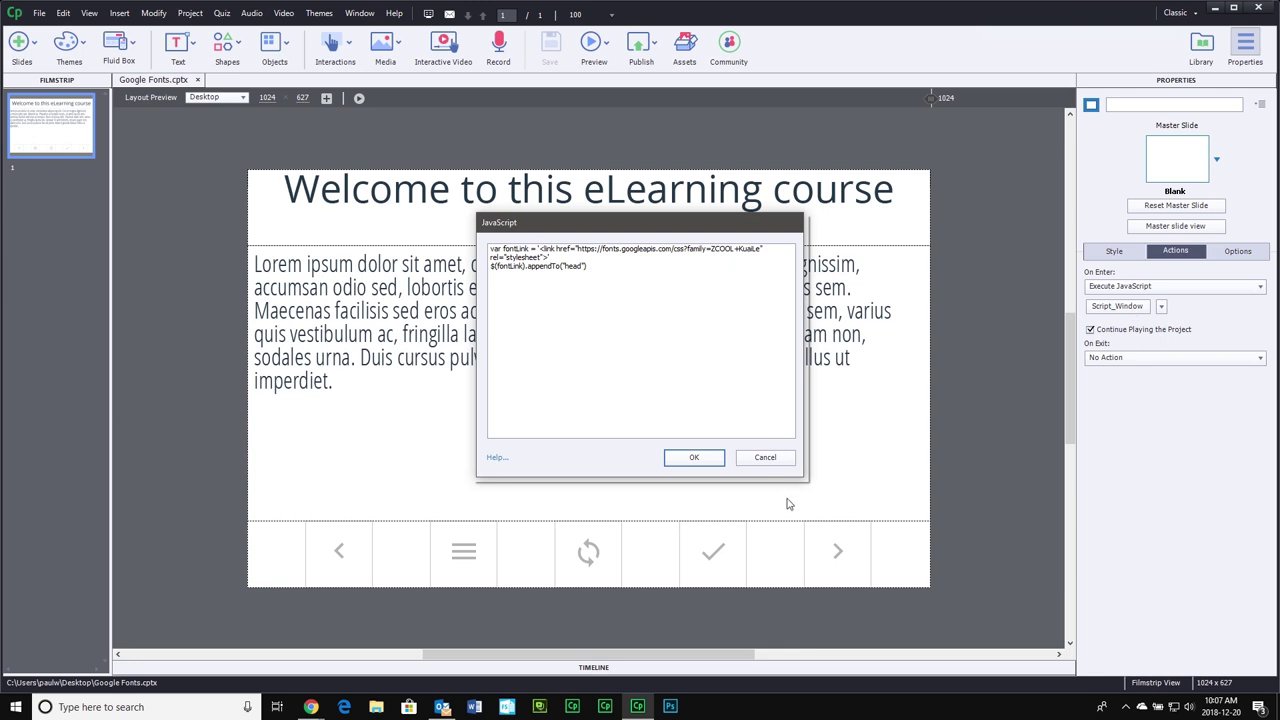
{"action": "left_click", "coordinate": [765, 457]}
{"action": "left_click", "coordinate": [1176, 287]}
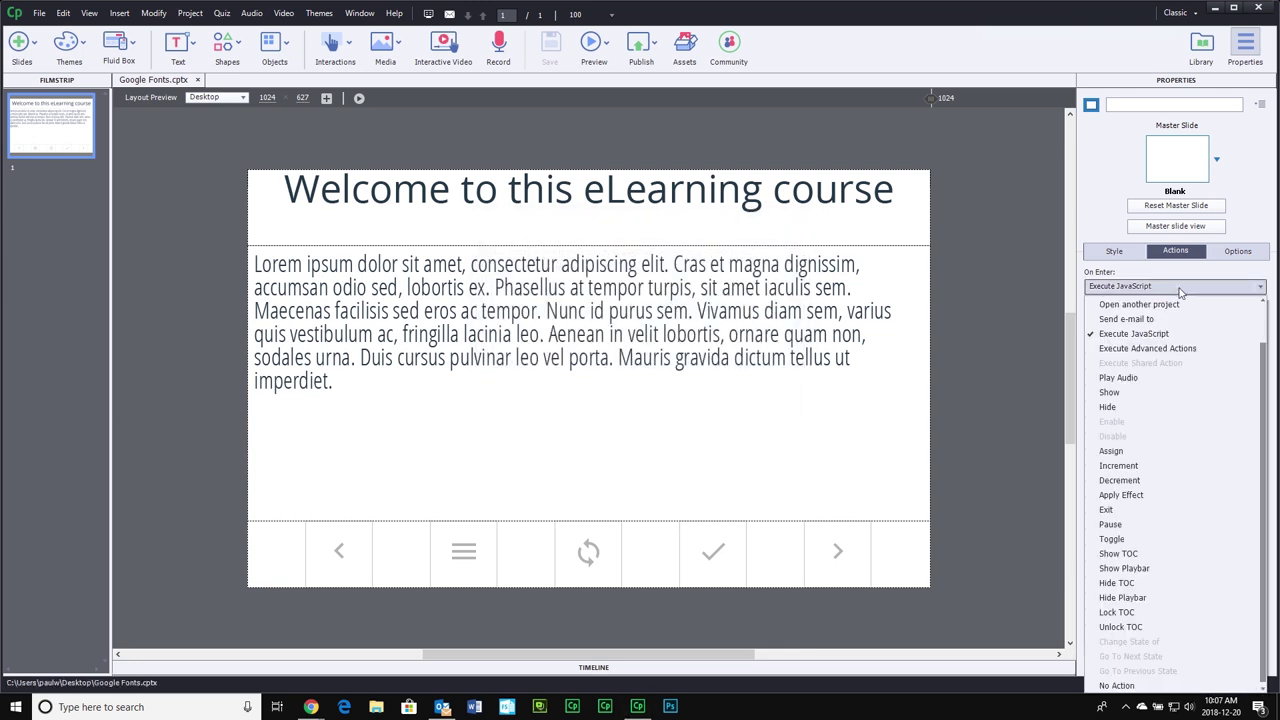
{"action": "scroll", "coordinate": [1219, 469], "scroll_direction": "up", "scroll_amount": 1}
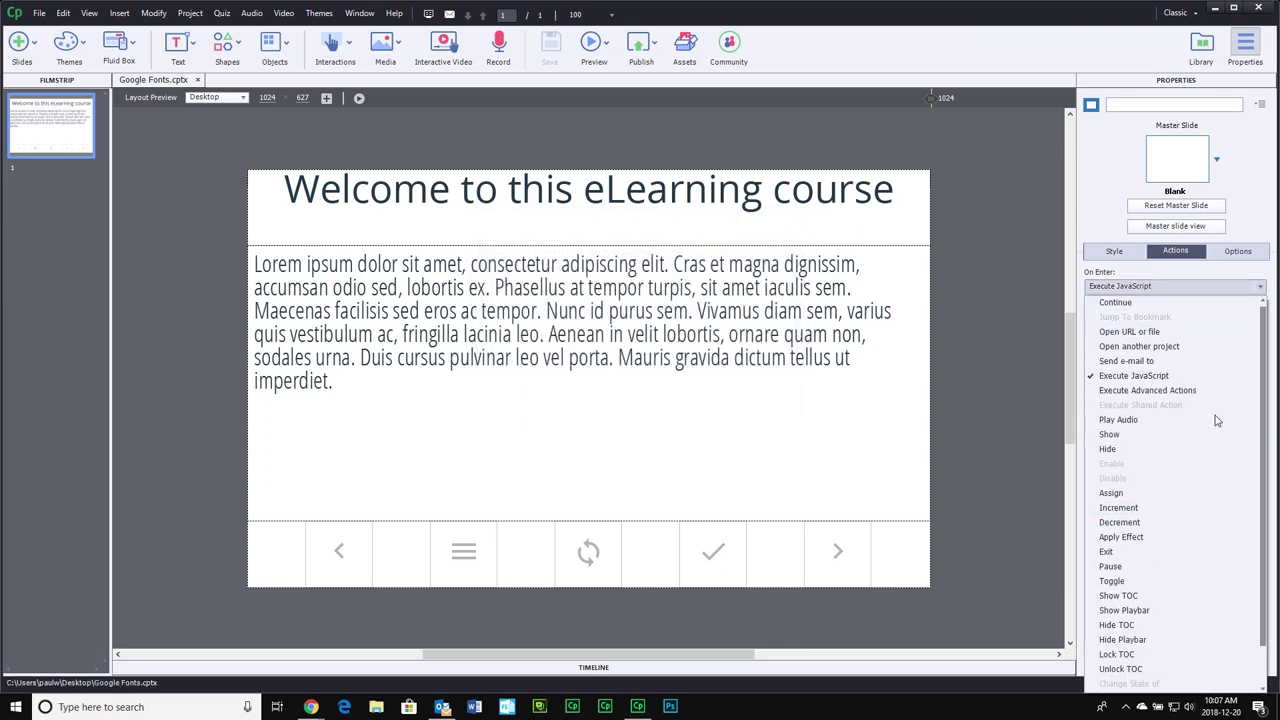
{"action": "left_click", "coordinate": [1130, 302]}
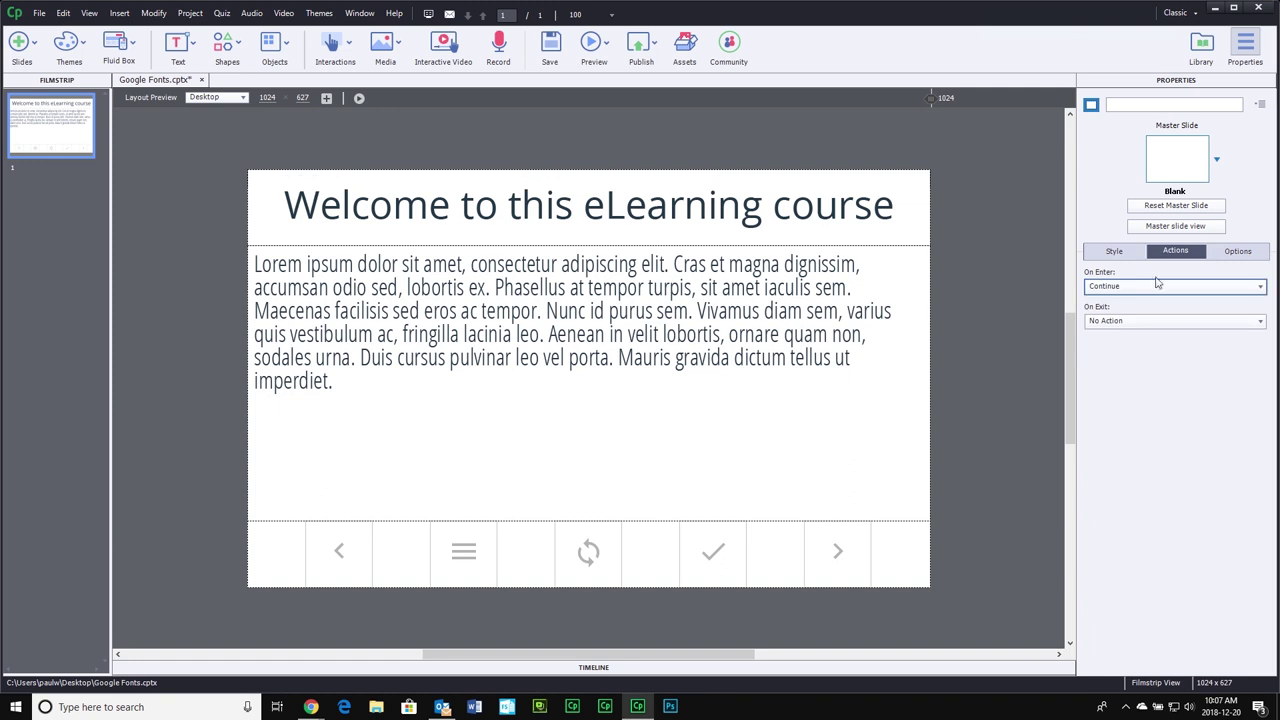
{"action": "left_click", "coordinate": [1145, 287]}
{"action": "scroll", "coordinate": [1140, 420], "scroll_direction": "down", "scroll_amount": 1}
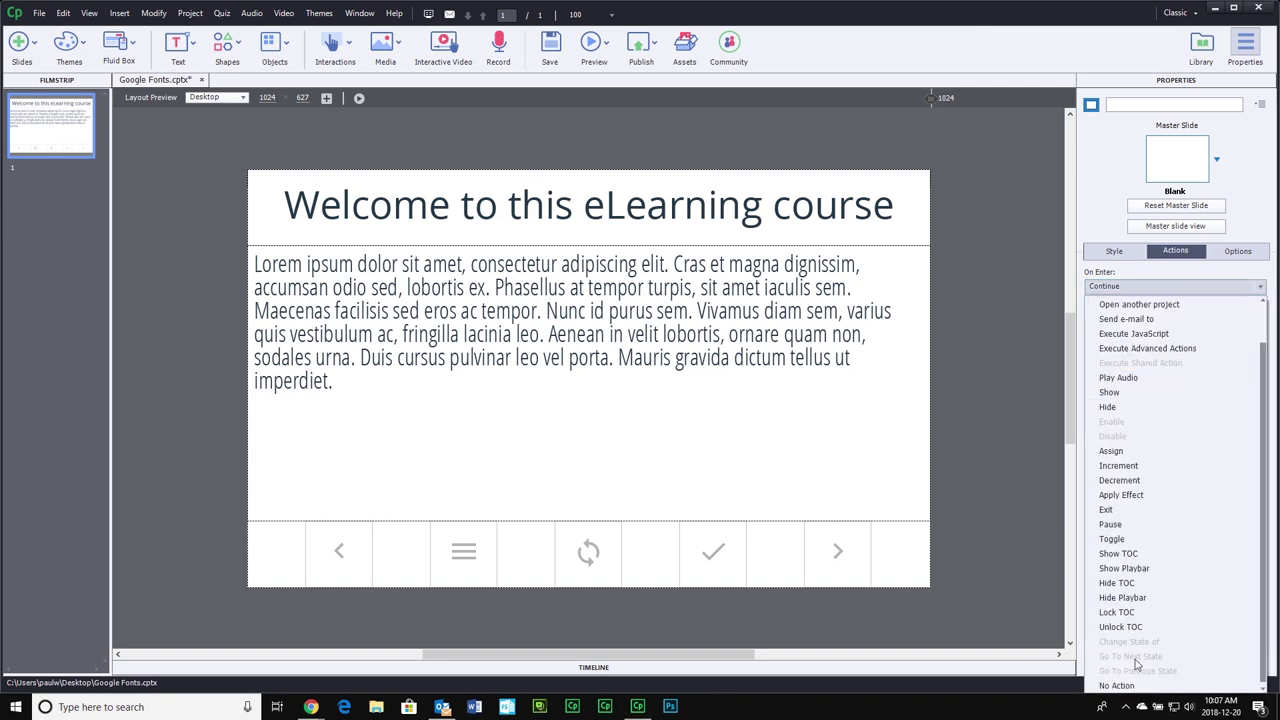
{"action": "left_click", "coordinate": [1120, 685]}
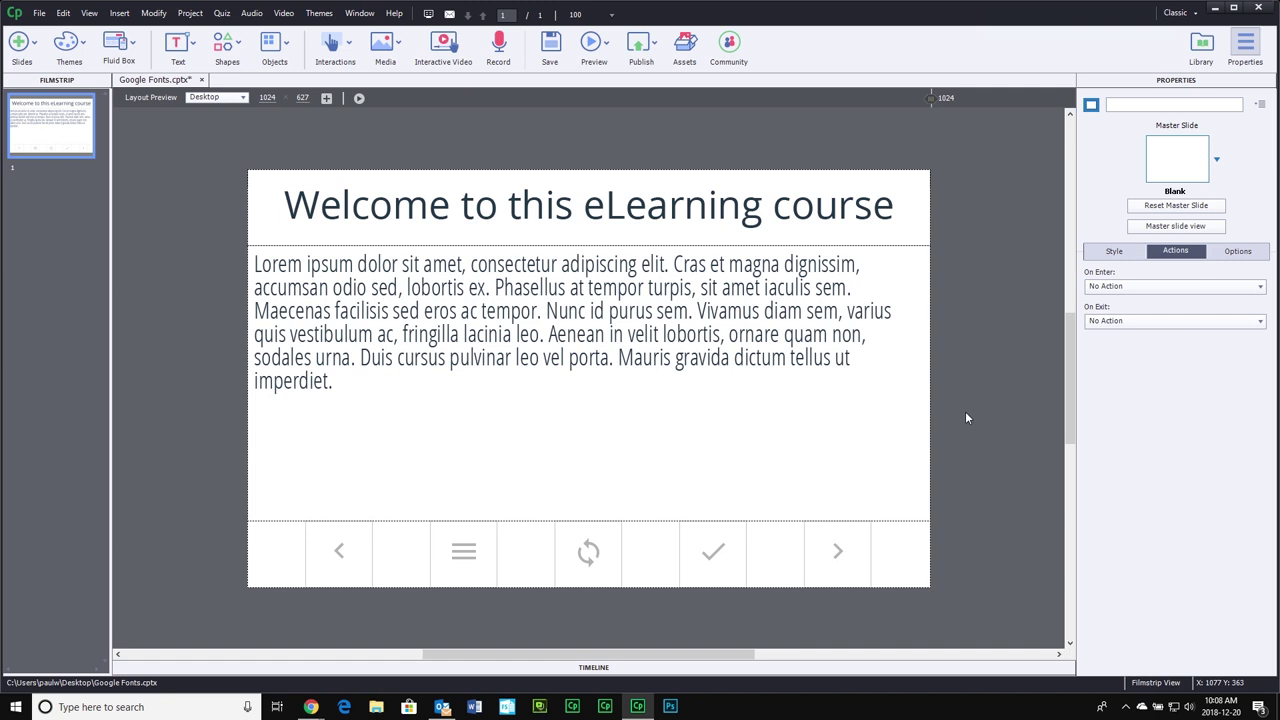
Start a Live Preview on Devices of the project
{"action": "left_click", "coordinate": [601, 43]}
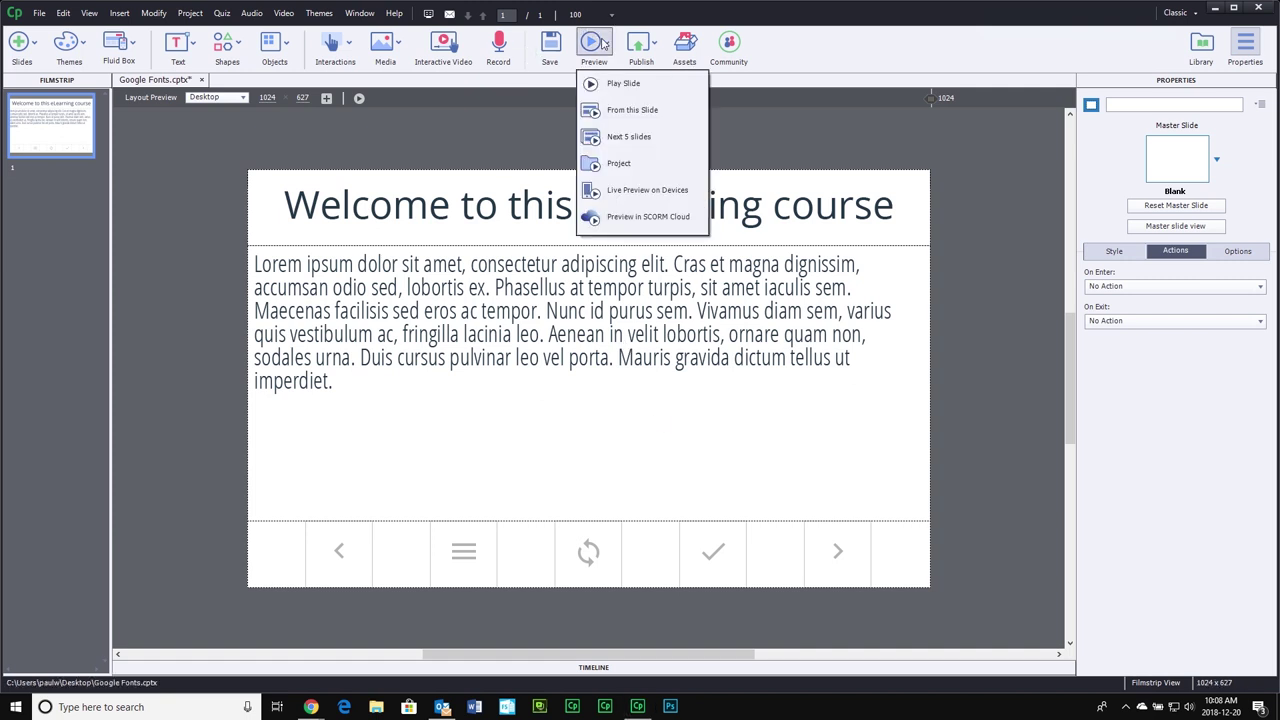
{"action": "left_click", "coordinate": [645, 189]}
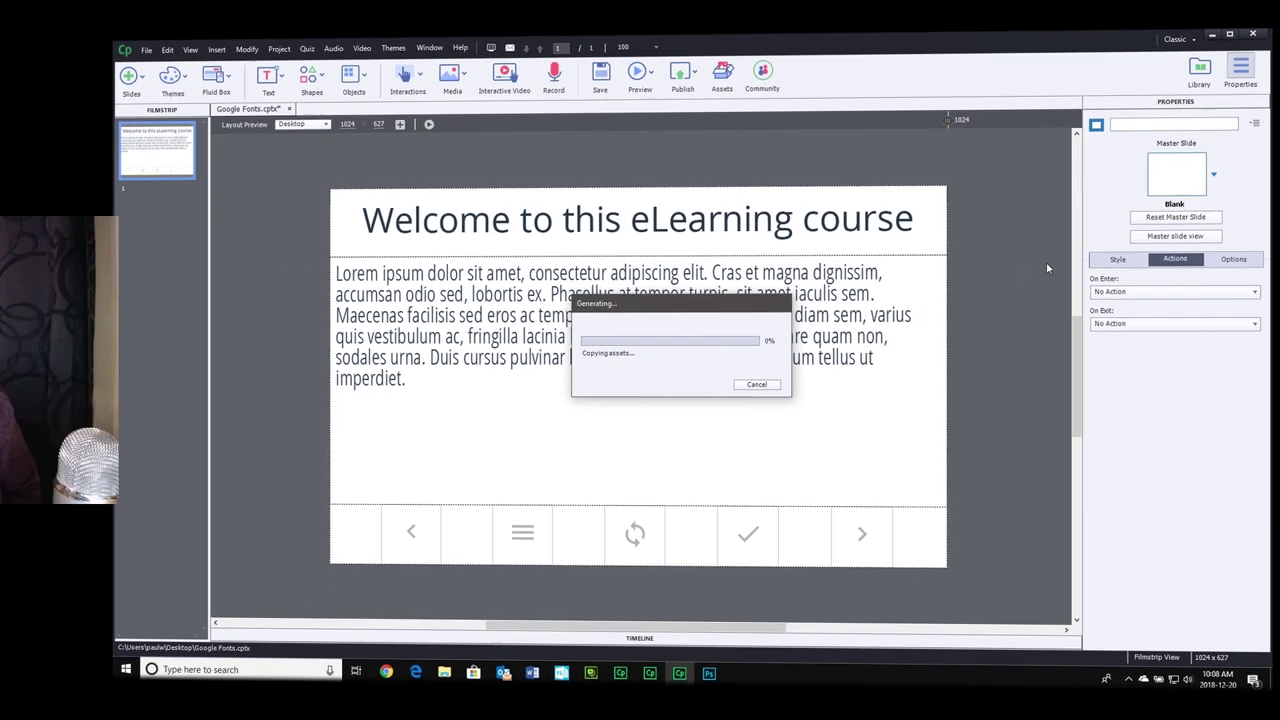